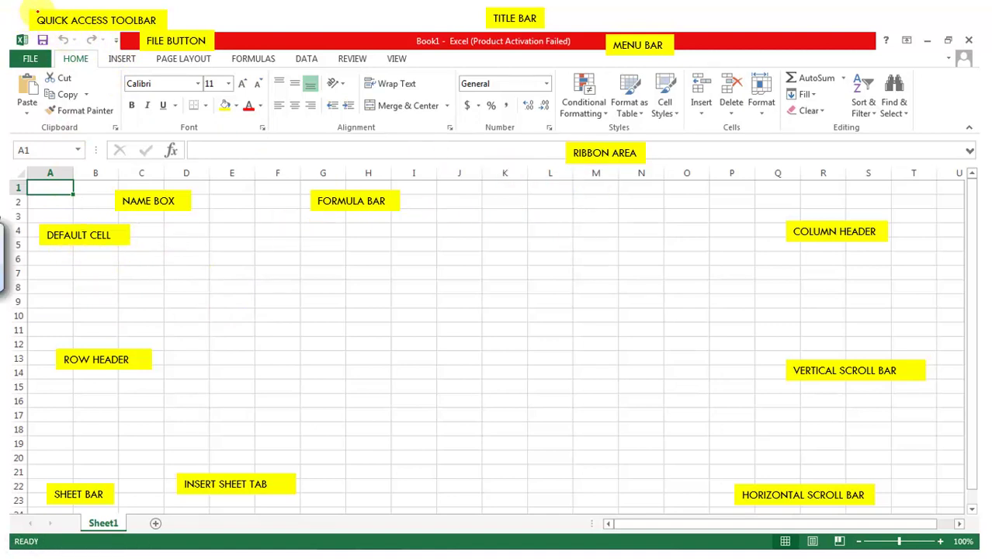
- Tick and circle the quick access toolbar, then ink an arrow to the title bar and underline it
{"action": "mouse_move", "coordinate": [23, 14]}
{"action": "left_mouse_down"}
{"action": "mouse_move", "coordinate": [29, 27]}
{"action": "mouse_move", "coordinate": [68, 10]}
{"action": "left_mouse_up"}
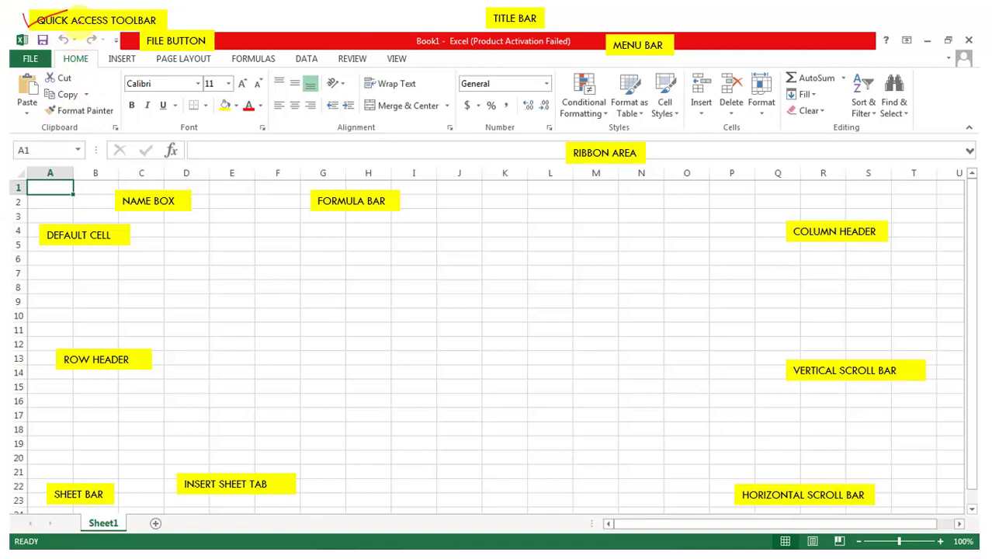
{"action": "mouse_move", "coordinate": [71, 32]}
{"action": "left_mouse_down"}
{"action": "mouse_move", "coordinate": [39, 28]}
{"action": "mouse_move", "coordinate": [16, 47]}
{"action": "mouse_move", "coordinate": [101, 55]}
{"action": "mouse_move", "coordinate": [119, 37]}
{"action": "mouse_move", "coordinate": [92, 35]}
{"action": "left_mouse_up"}
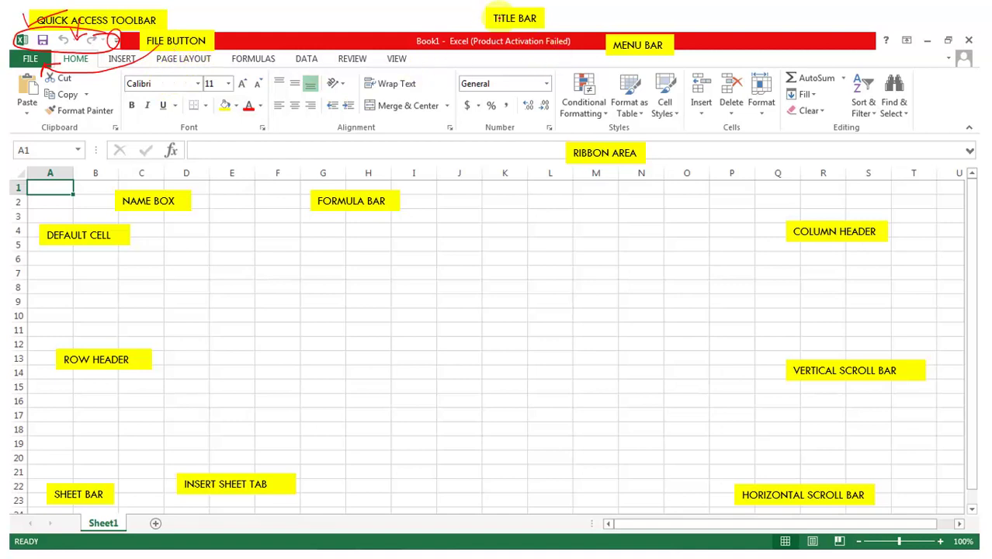
{"action": "mouse_move", "coordinate": [481, 16]}
{"action": "left_mouse_down"}
{"action": "mouse_move", "coordinate": [456, 20]}
{"action": "mouse_move", "coordinate": [453, 31]}
{"action": "left_mouse_up"}
{"action": "left_click_drag", "start_coordinate": [449, 22], "coordinate": [467, 27]}
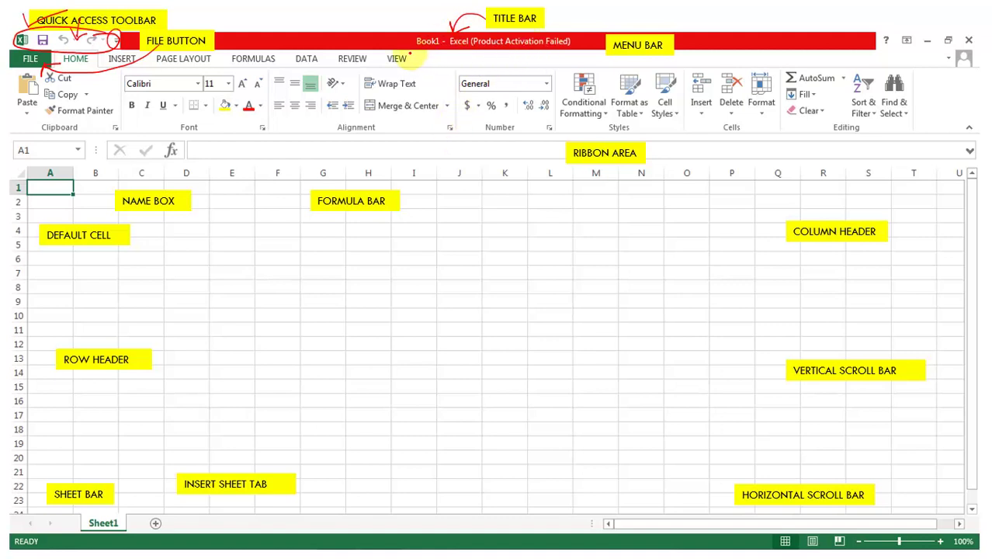
{"action": "left_click_drag", "start_coordinate": [412, 54], "coordinate": [566, 57]}
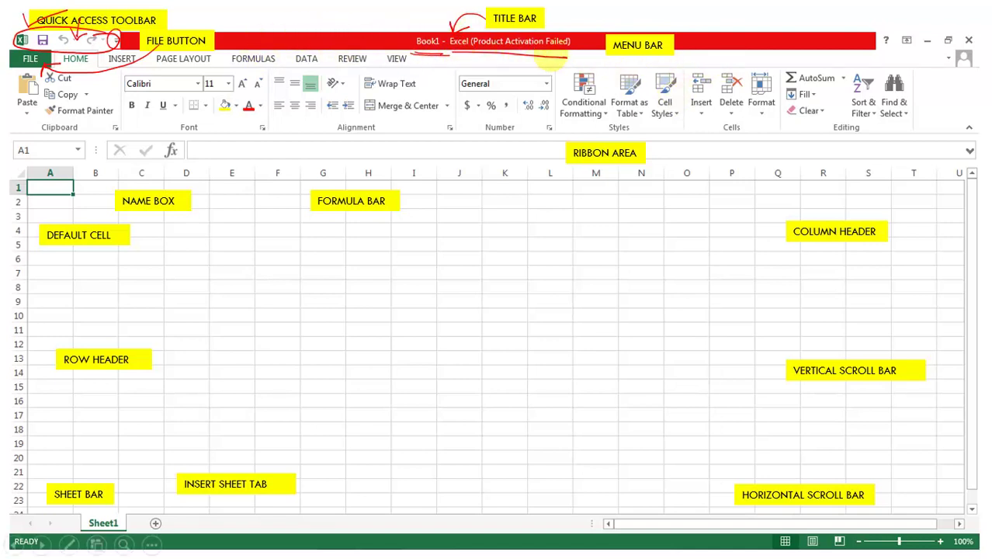
- Underline the ribbon tabs and draw arrows to the tabs, Ribbon Area and Name Box
{"action": "left_click_drag", "start_coordinate": [613, 56], "coordinate": [404, 62]}
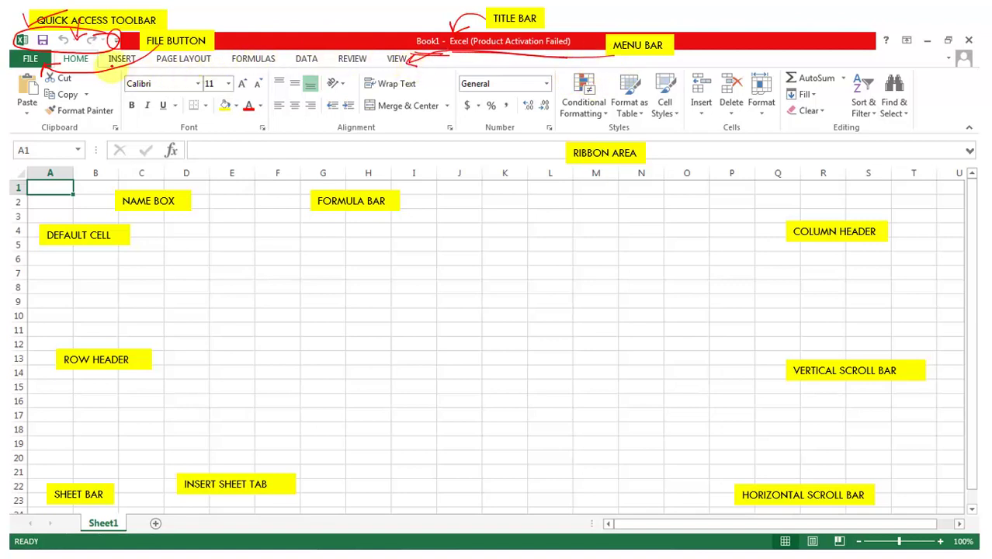
{"action": "left_click_drag", "start_coordinate": [107, 64], "coordinate": [405, 62]}
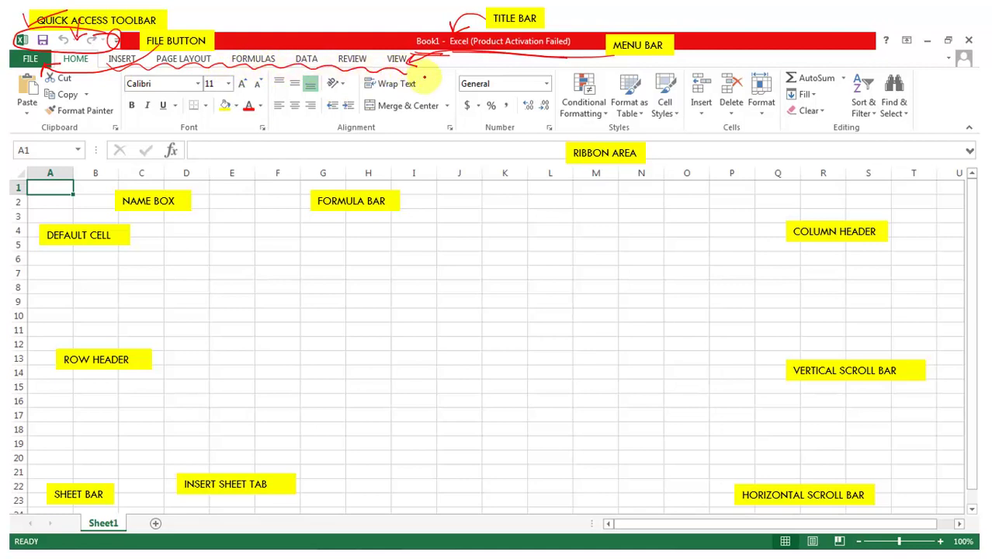
{"action": "key", "text": "Escape"}
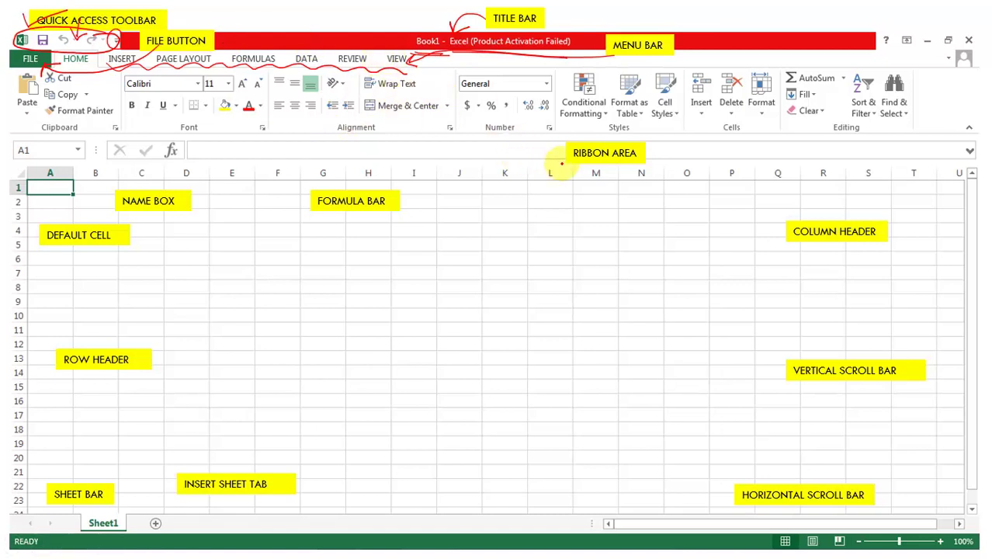
{"action": "left_click_drag", "start_coordinate": [565, 153], "coordinate": [527, 142]}
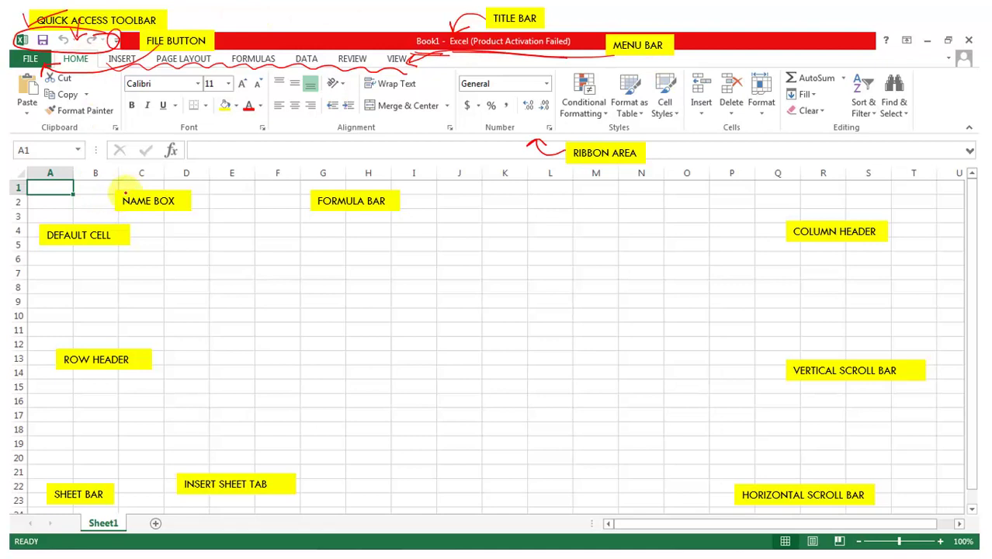
{"action": "mouse_move", "coordinate": [125, 194]}
{"action": "left_mouse_down"}
{"action": "mouse_move", "coordinate": [118, 179]}
{"action": "mouse_move", "coordinate": [80, 161]}
{"action": "mouse_move", "coordinate": [92, 154]}
{"action": "left_mouse_up"}
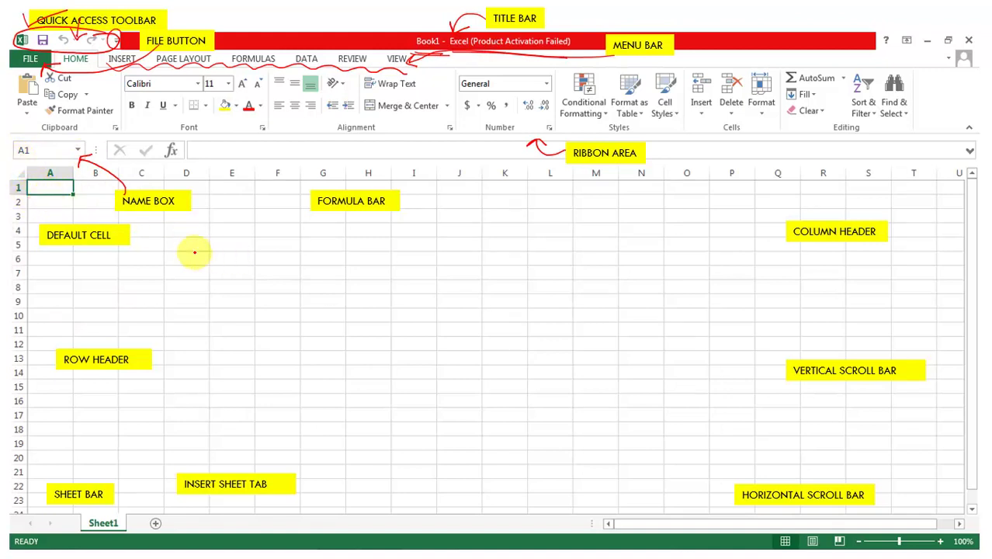
- Box a cell labelled 'cell', and hatch A1 with an arrow reading 'active cell'
{"action": "mouse_move", "coordinate": [208, 241]}
{"action": "left_mouse_down"}
{"action": "mouse_move", "coordinate": [208, 250]}
{"action": "mouse_move", "coordinate": [259, 248]}
{"action": "mouse_move", "coordinate": [207, 239]}
{"action": "left_mouse_up"}
{"action": "mouse_move", "coordinate": [223, 255]}
{"action": "left_mouse_down"}
{"action": "mouse_move", "coordinate": [223, 265]}
{"action": "mouse_move", "coordinate": [261, 266]}
{"action": "left_mouse_up"}
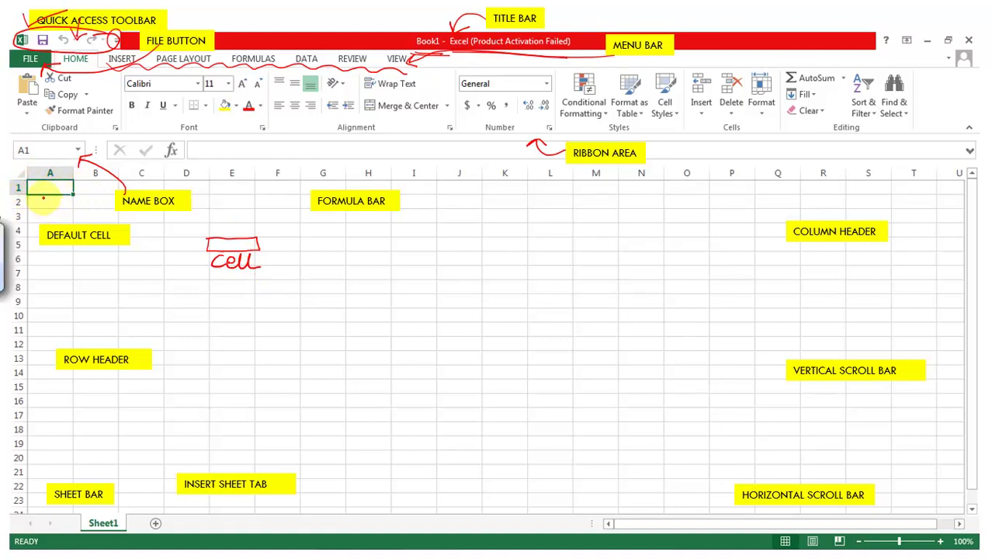
{"action": "mouse_move", "coordinate": [39, 196]}
{"action": "left_mouse_down"}
{"action": "mouse_move", "coordinate": [55, 277]}
{"action": "mouse_move", "coordinate": [34, 209]}
{"action": "mouse_move", "coordinate": [50, 207]}
{"action": "left_mouse_up"}
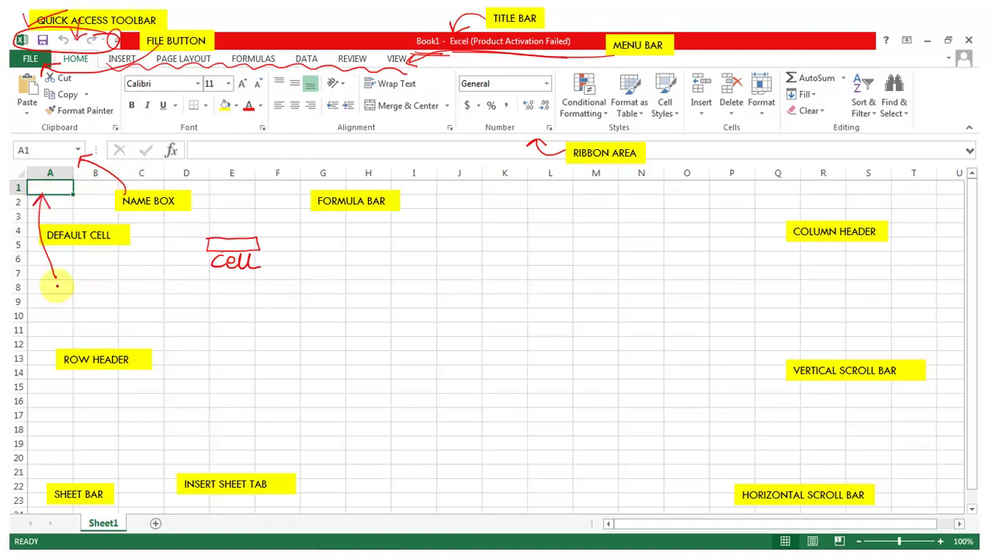
{"action": "mouse_move", "coordinate": [54, 285]}
{"action": "left_mouse_down"}
{"action": "mouse_move", "coordinate": [72, 299]}
{"action": "mouse_move", "coordinate": [81, 280]}
{"action": "left_mouse_up"}
{"action": "mouse_move", "coordinate": [83, 284]}
{"action": "left_mouse_down"}
{"action": "mouse_move", "coordinate": [84, 299]}
{"action": "mouse_move", "coordinate": [96, 282]}
{"action": "mouse_move", "coordinate": [126, 298]}
{"action": "left_mouse_up"}
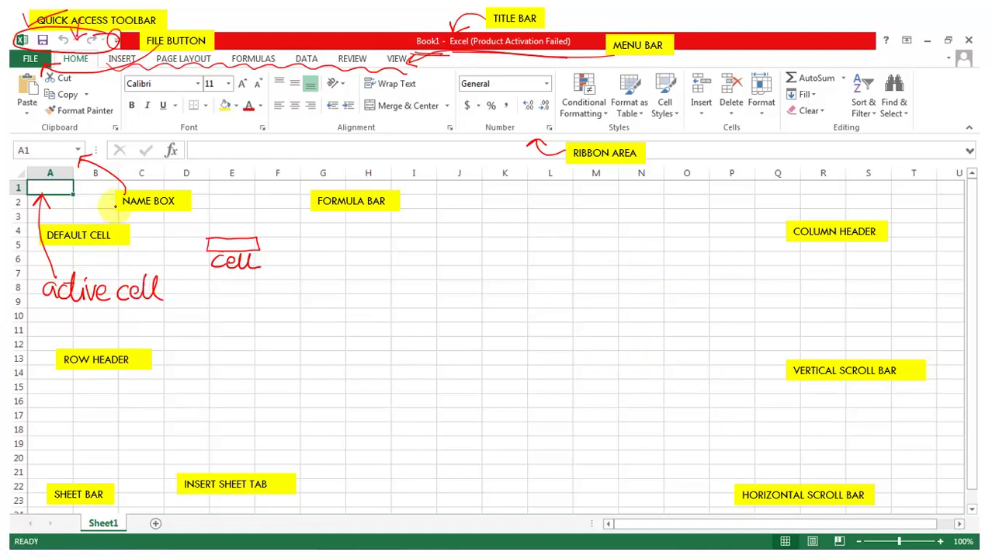
{"action": "mouse_move", "coordinate": [28, 194]}
{"action": "left_mouse_down"}
{"action": "mouse_move", "coordinate": [36, 182]}
{"action": "mouse_move", "coordinate": [36, 193]}
{"action": "mouse_move", "coordinate": [72, 183]}
{"action": "left_mouse_up"}
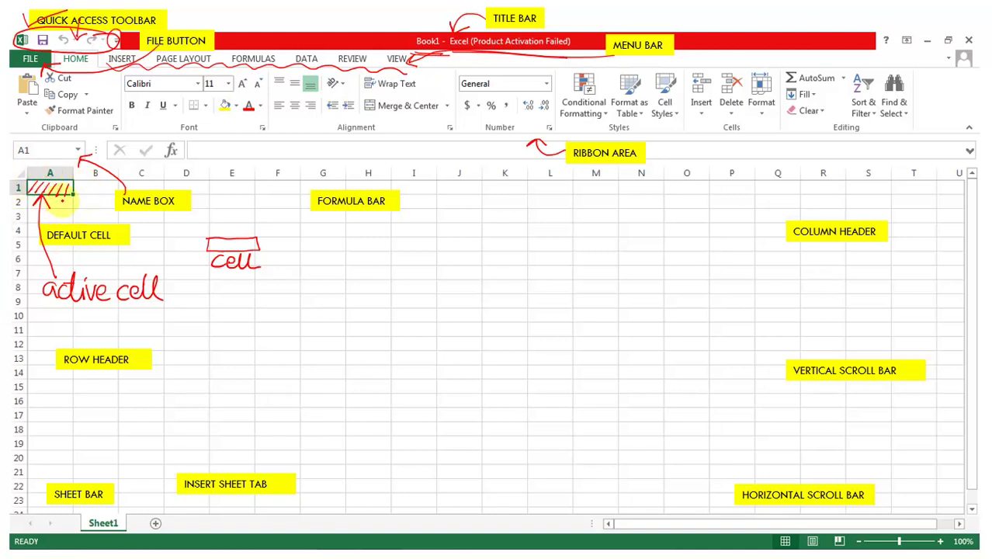
{"action": "left_click_drag", "start_coordinate": [57, 211], "coordinate": [75, 207]}
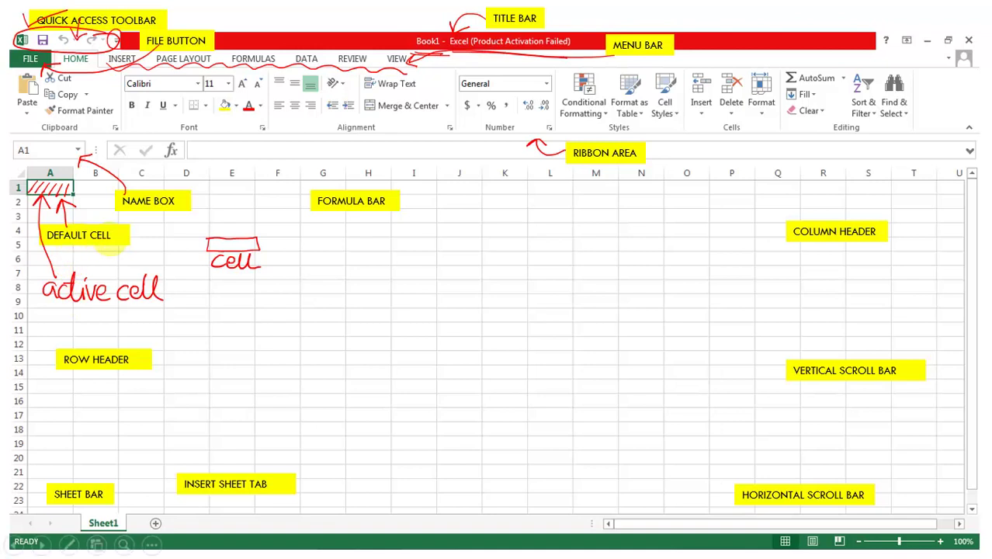
{"action": "mouse_move", "coordinate": [437, 238]}
{"action": "left_mouse_down"}
{"action": "mouse_move", "coordinate": [480, 238]}
{"action": "mouse_move", "coordinate": [478, 252]}
{"action": "mouse_move", "coordinate": [436, 253]}
{"action": "mouse_move", "coordinate": [483, 244]}
{"action": "left_mouse_up"}
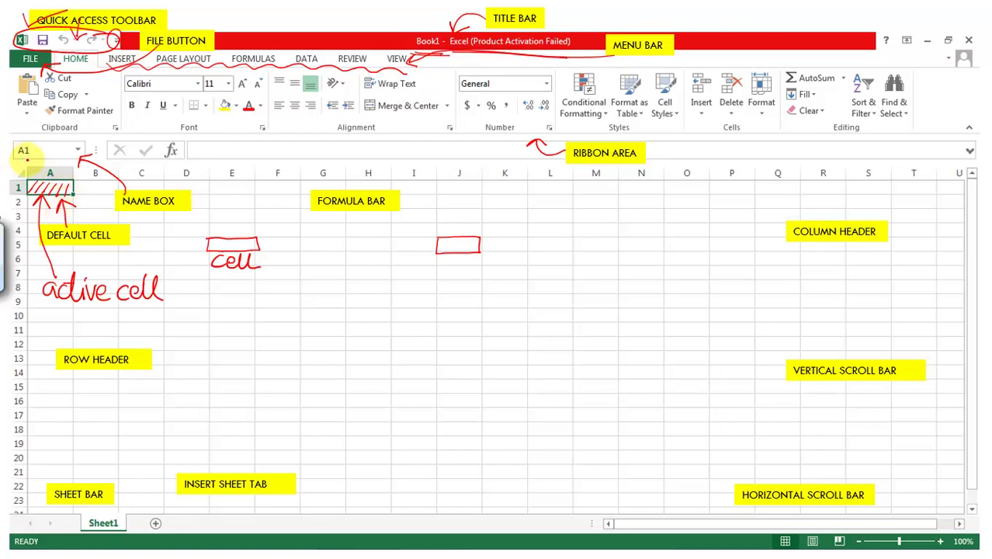
{"action": "left_click_drag", "start_coordinate": [18, 177], "coordinate": [48, 194]}
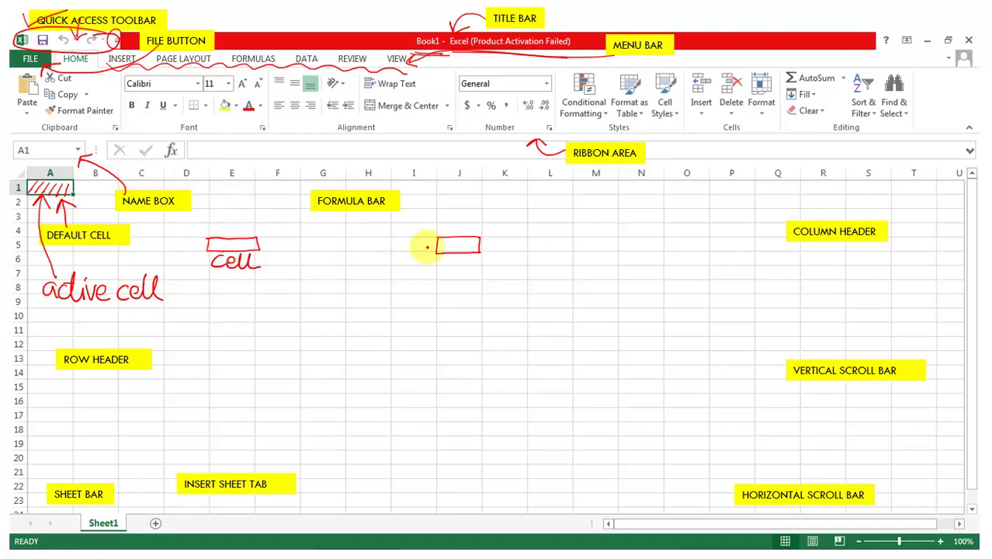
- Mark the column J and row 14 headers and write J14 in the outlined cell
{"action": "left_click_drag", "start_coordinate": [455, 168], "coordinate": [481, 149]}
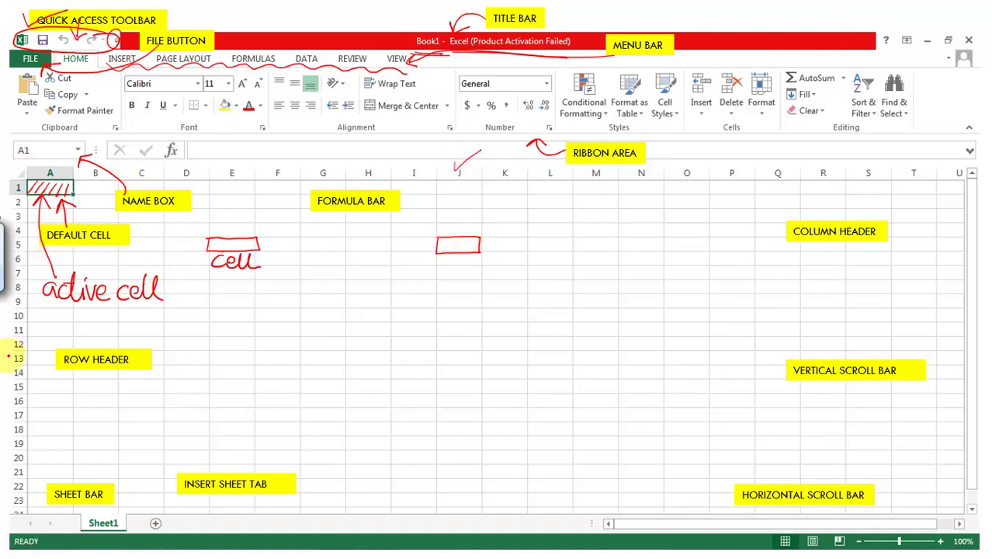
{"action": "mouse_move", "coordinate": [436, 364]}
{"action": "left_mouse_down"}
{"action": "mouse_move", "coordinate": [454, 366]}
{"action": "mouse_move", "coordinate": [454, 380]}
{"action": "mouse_move", "coordinate": [440, 371]}
{"action": "left_mouse_up"}
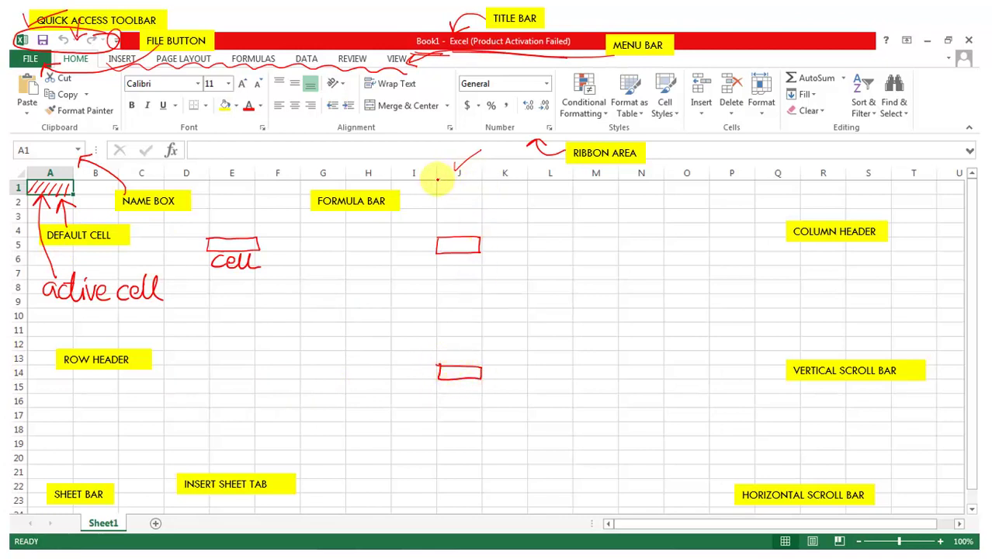
{"action": "left_click_drag", "start_coordinate": [437, 180], "coordinate": [483, 180]}
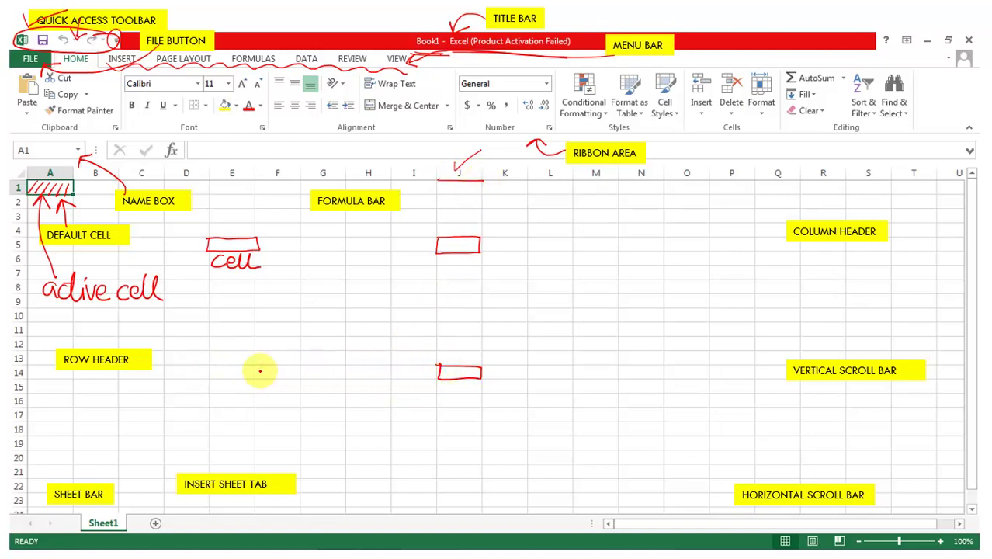
{"action": "mouse_move", "coordinate": [29, 370]}
{"action": "left_mouse_down"}
{"action": "mouse_move", "coordinate": [20, 363]}
{"action": "mouse_move", "coordinate": [31, 373]}
{"action": "left_mouse_up"}
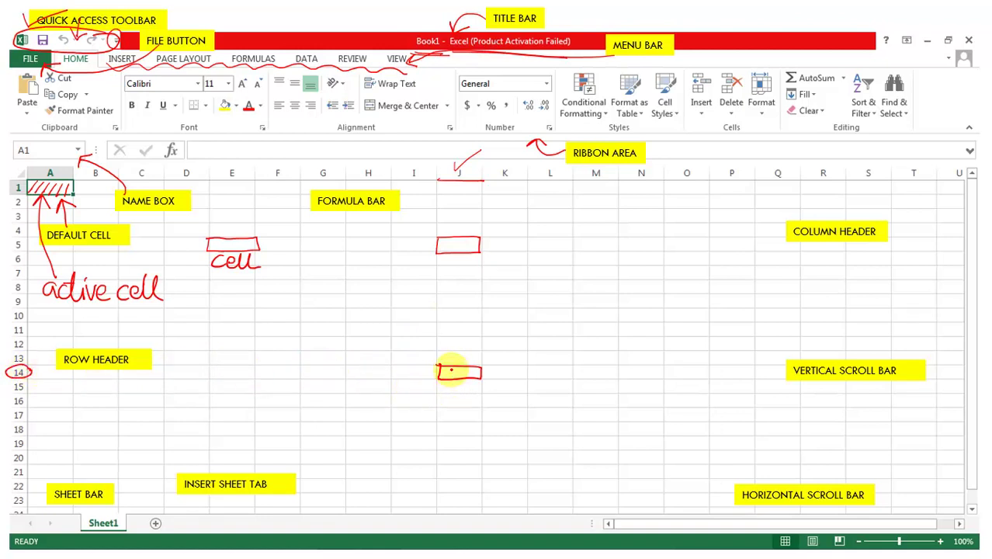
{"action": "mouse_move", "coordinate": [448, 369]}
{"action": "left_mouse_down"}
{"action": "mouse_move", "coordinate": [446, 380]}
{"action": "mouse_move", "coordinate": [460, 372]}
{"action": "left_mouse_up"}
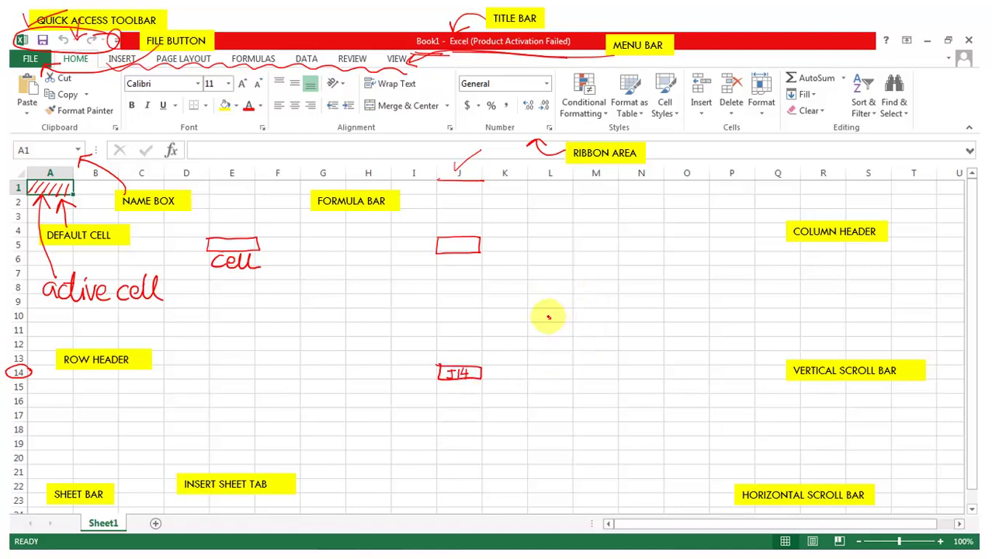
{"action": "right_click", "coordinate": [548, 357]}
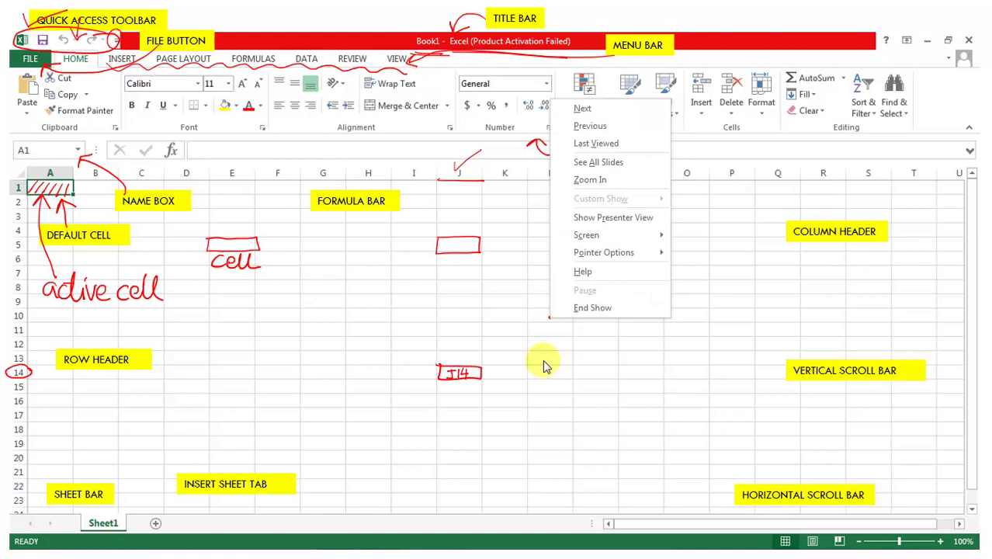
{"action": "left_click", "coordinate": [549, 317]}
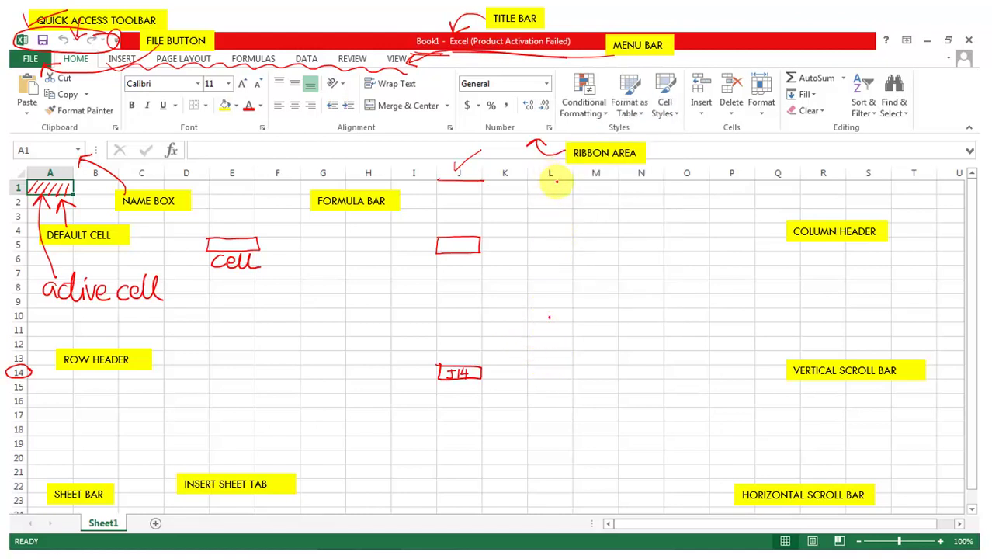
{"action": "key", "text": "Escape"}
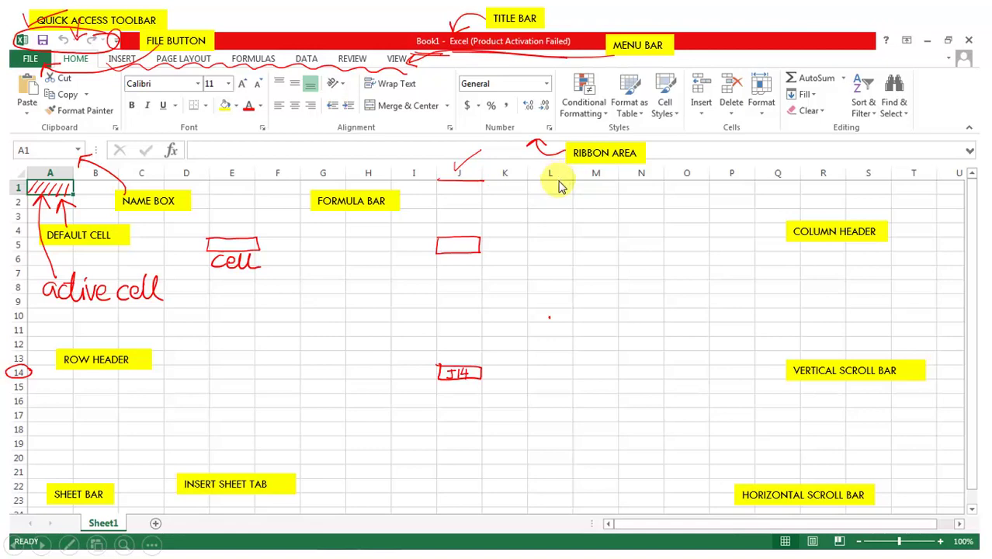
{"action": "left_click", "coordinate": [548, 318]}
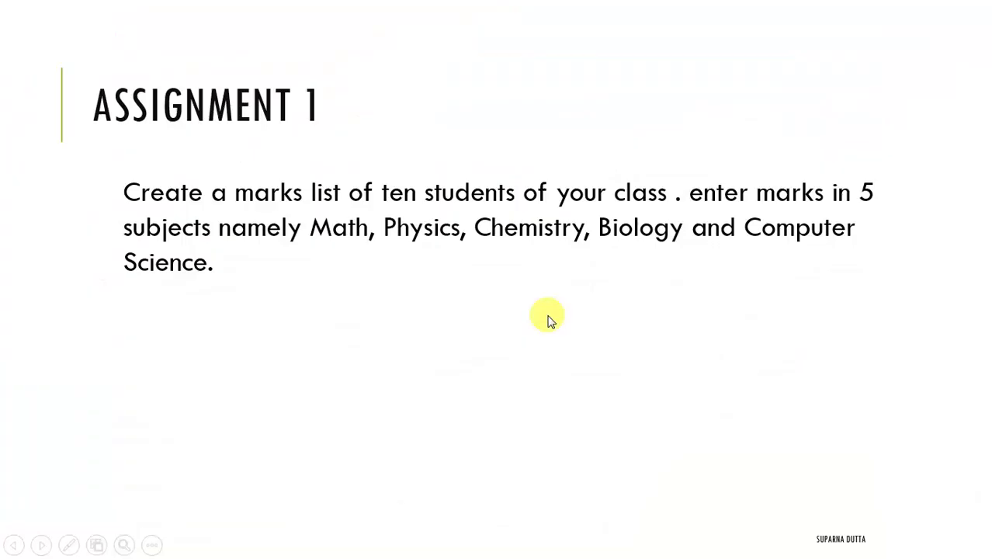
{"action": "key", "text": "Left"}
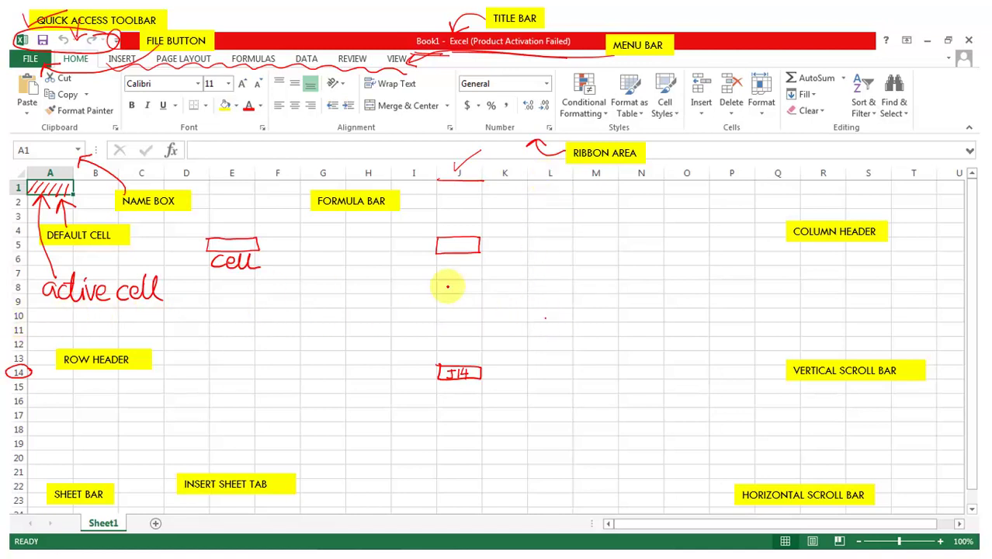
- Ink the notes 'CR L10' and 'Name' beside the cell and column header labels
{"action": "left_click_drag", "start_coordinate": [537, 310], "coordinate": [553, 320]}
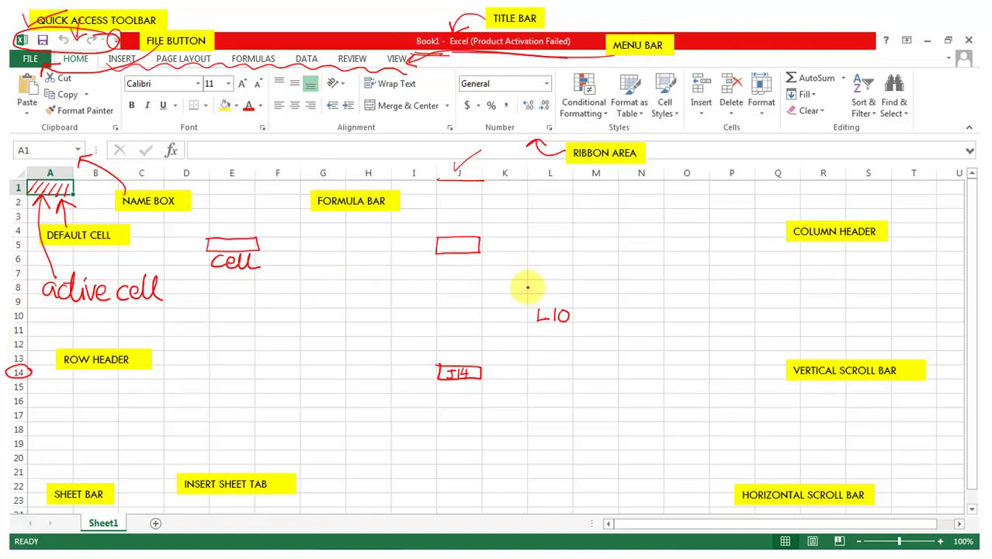
{"action": "mouse_move", "coordinate": [552, 281]}
{"action": "left_mouse_down"}
{"action": "mouse_move", "coordinate": [552, 297]}
{"action": "mouse_move", "coordinate": [552, 289]}
{"action": "left_mouse_up"}
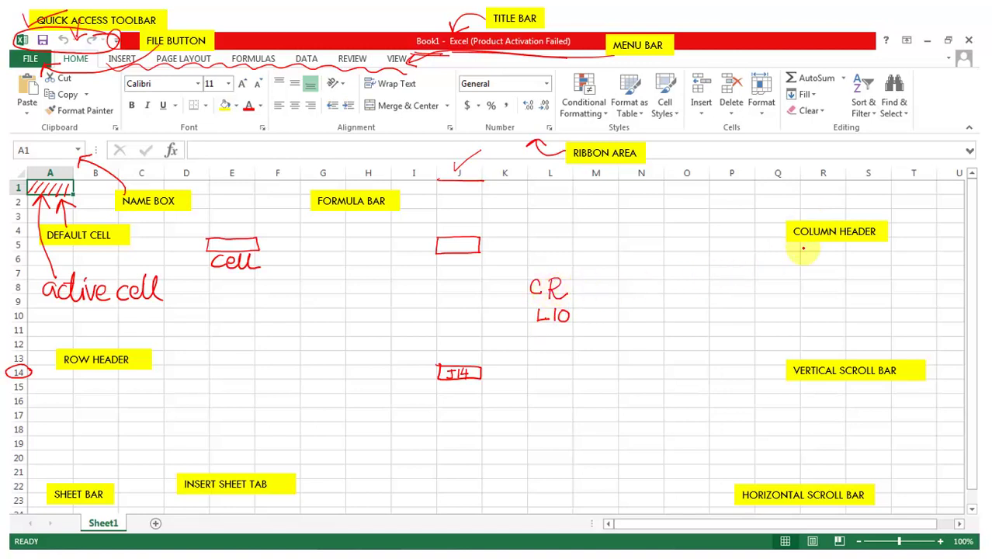
{"action": "mouse_move", "coordinate": [794, 249]}
{"action": "left_mouse_down"}
{"action": "mouse_move", "coordinate": [792, 259]}
{"action": "mouse_move", "coordinate": [797, 246]}
{"action": "mouse_move", "coordinate": [797, 259]}
{"action": "mouse_move", "coordinate": [835, 249]}
{"action": "left_mouse_up"}
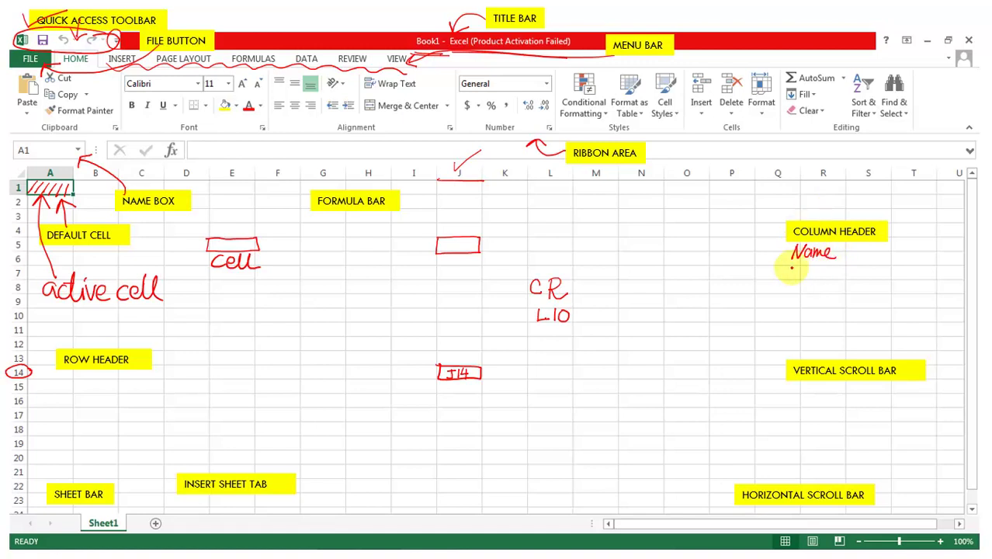
{"action": "mouse_move", "coordinate": [799, 277]}
{"action": "left_mouse_down"}
{"action": "mouse_move", "coordinate": [783, 281]}
{"action": "mouse_move", "coordinate": [799, 270]}
{"action": "mouse_move", "coordinate": [807, 280]}
{"action": "mouse_move", "coordinate": [891, 269]}
{"action": "left_mouse_up"}
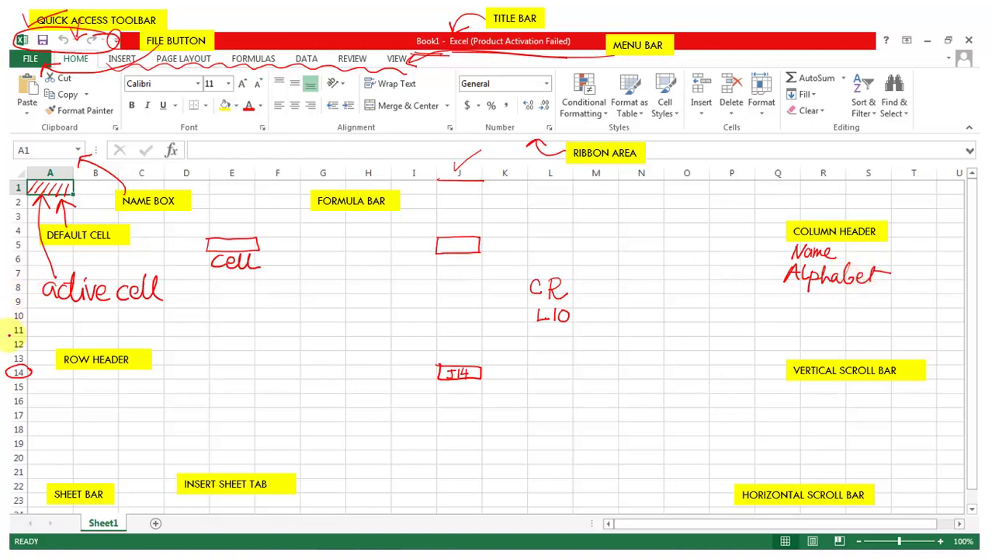
- Annotate the row and column headers with arrows, and link FORMULA BAR to the formula bar
{"action": "mouse_move", "coordinate": [31, 391]}
{"action": "left_mouse_down"}
{"action": "mouse_move", "coordinate": [43, 398]}
{"action": "mouse_move", "coordinate": [75, 374]}
{"action": "mouse_move", "coordinate": [115, 375]}
{"action": "mouse_move", "coordinate": [108, 382]}
{"action": "left_mouse_up"}
{"action": "mouse_move", "coordinate": [77, 352]}
{"action": "left_mouse_down"}
{"action": "mouse_move", "coordinate": [73, 341]}
{"action": "mouse_move", "coordinate": [38, 340]}
{"action": "mouse_move", "coordinate": [43, 350]}
{"action": "mouse_move", "coordinate": [43, 332]}
{"action": "left_mouse_up"}
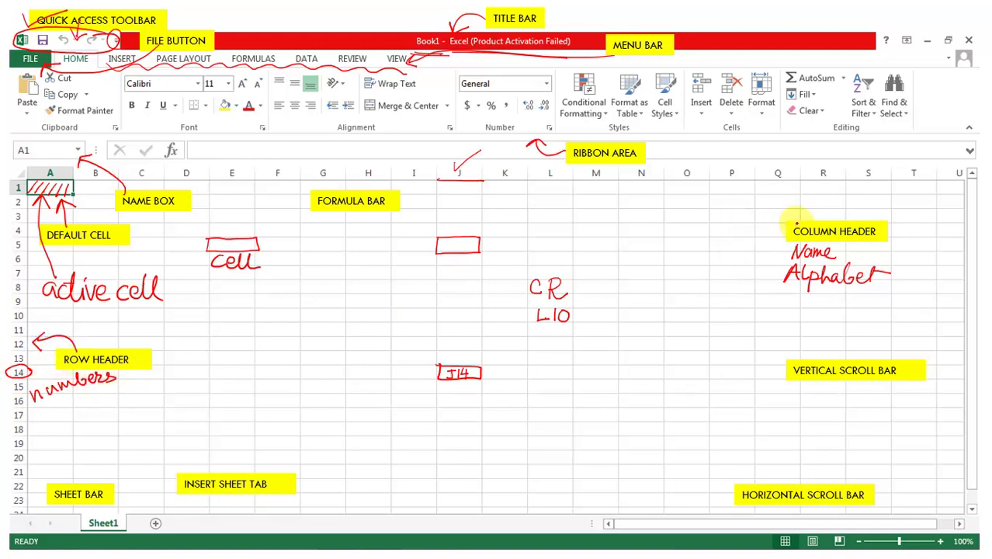
{"action": "mouse_move", "coordinate": [815, 223]}
{"action": "left_mouse_down"}
{"action": "mouse_move", "coordinate": [832, 194]}
{"action": "mouse_move", "coordinate": [838, 202]}
{"action": "left_mouse_up"}
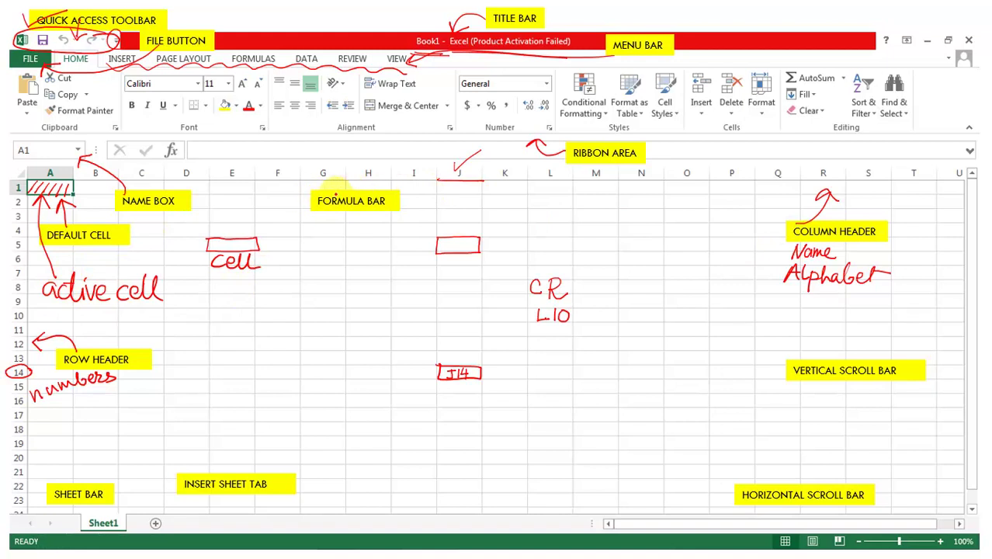
{"action": "mouse_move", "coordinate": [329, 194]}
{"action": "left_mouse_down"}
{"action": "mouse_move", "coordinate": [329, 154]}
{"action": "mouse_move", "coordinate": [343, 164]}
{"action": "left_mouse_up"}
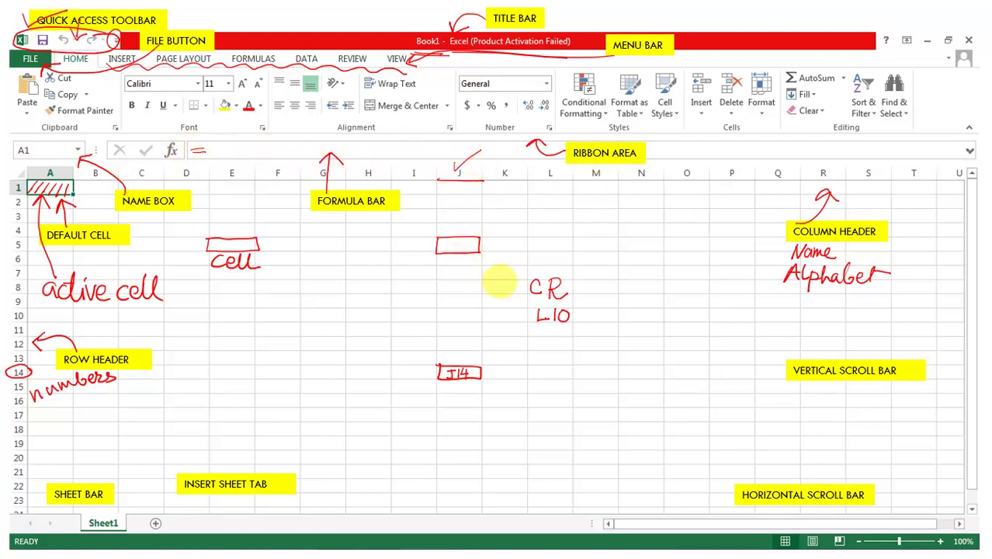
- Ink arrows to the scroll bars, sheet bar and insert-sheet tab, then open the window switcher
{"action": "mouse_move", "coordinate": [873, 363]}
{"action": "left_mouse_down"}
{"action": "mouse_move", "coordinate": [894, 345]}
{"action": "mouse_move", "coordinate": [949, 351]}
{"action": "mouse_move", "coordinate": [936, 360]}
{"action": "left_mouse_up"}
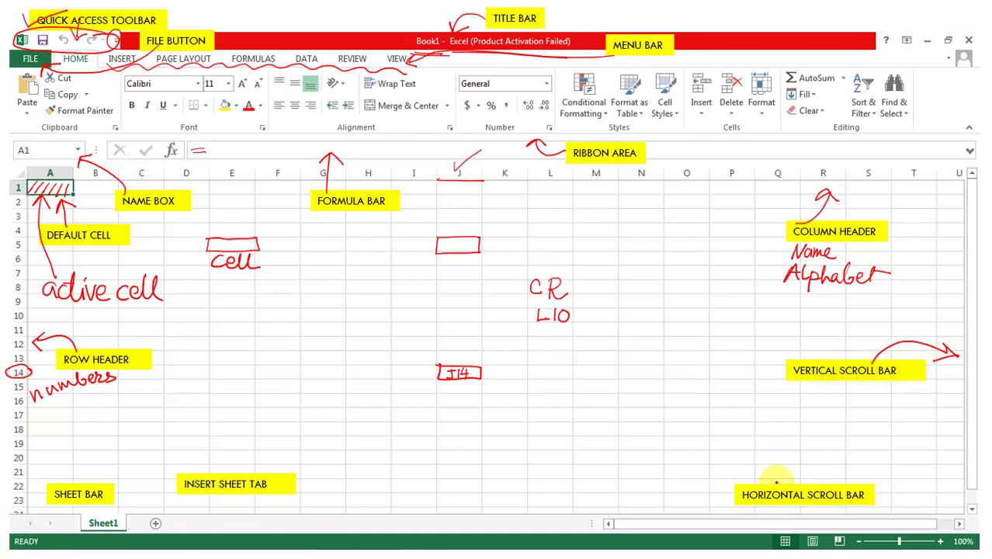
{"action": "left_click_drag", "start_coordinate": [733, 479], "coordinate": [777, 475]}
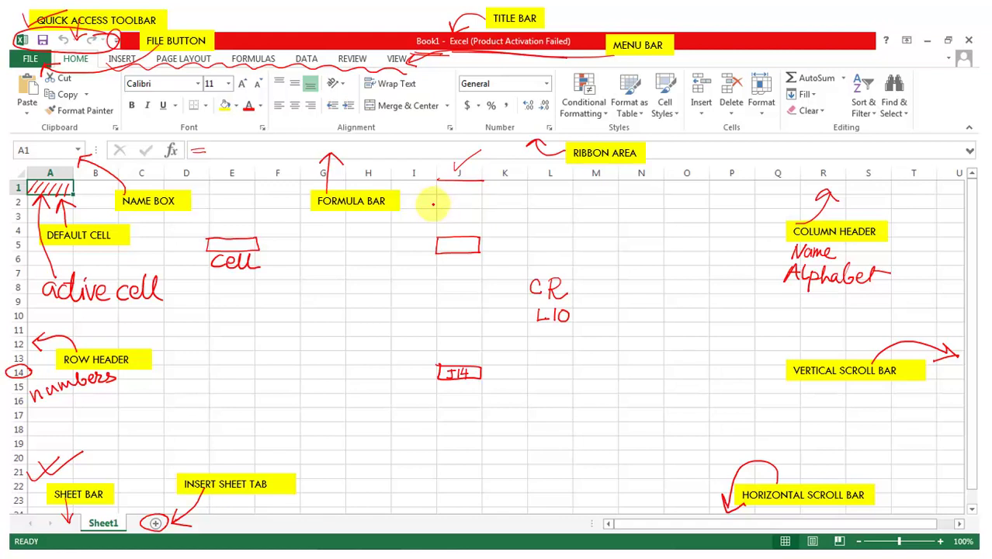
{"action": "key", "text": "Escape"}
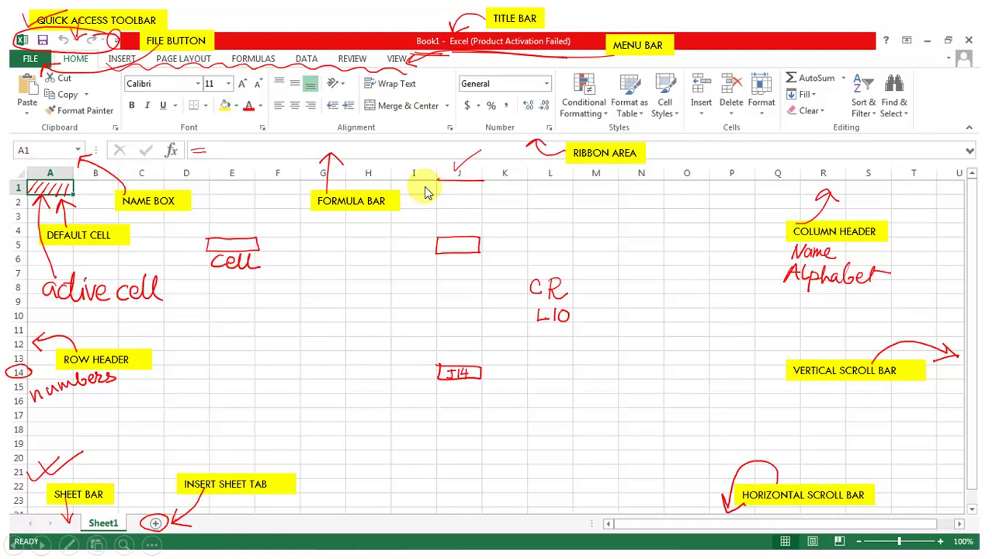
{"action": "key", "text": "ctrl+p"}
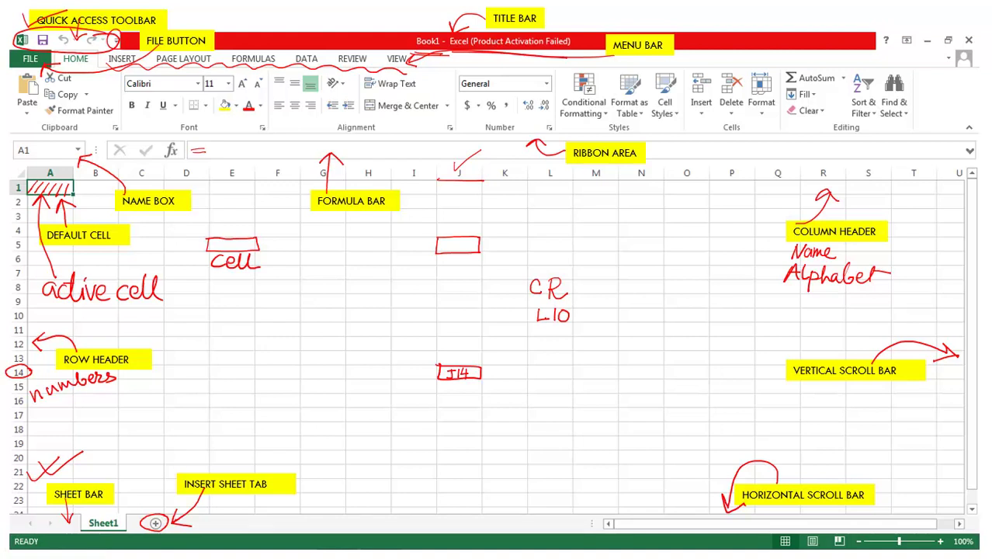
{"action": "key", "text": "super+Tab"}
{"action": "key", "text": "super+Tab"}
{"action": "key", "text": "super+Tab"}
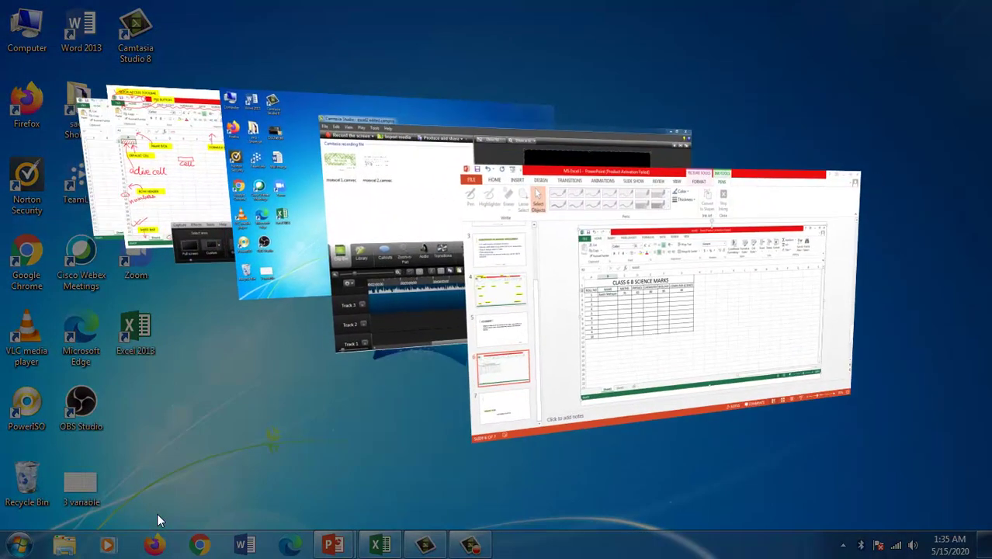
- Launch Excel 2013 by searching 'exce' in the Start menu
{"action": "key", "text": "super+Tab"}
{"action": "key", "text": "super+Tab"}
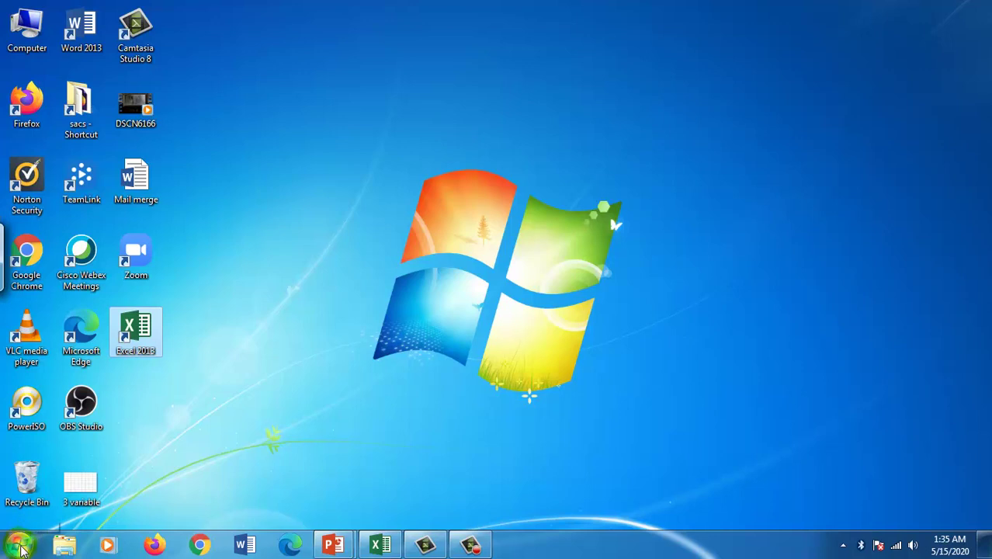
{"action": "left_click", "coordinate": [20, 546]}
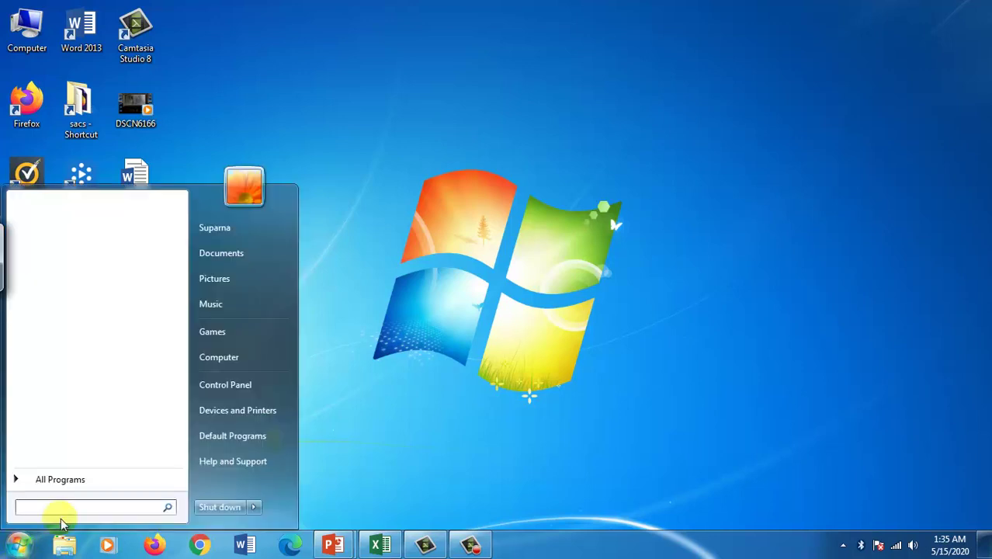
{"action": "type", "text": "exce"}
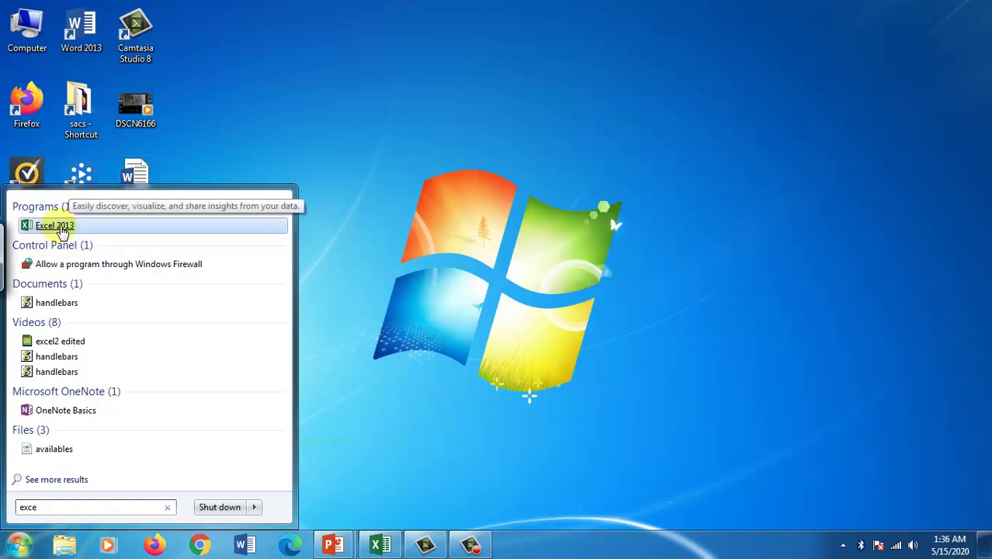
{"action": "left_click", "coordinate": [63, 232]}
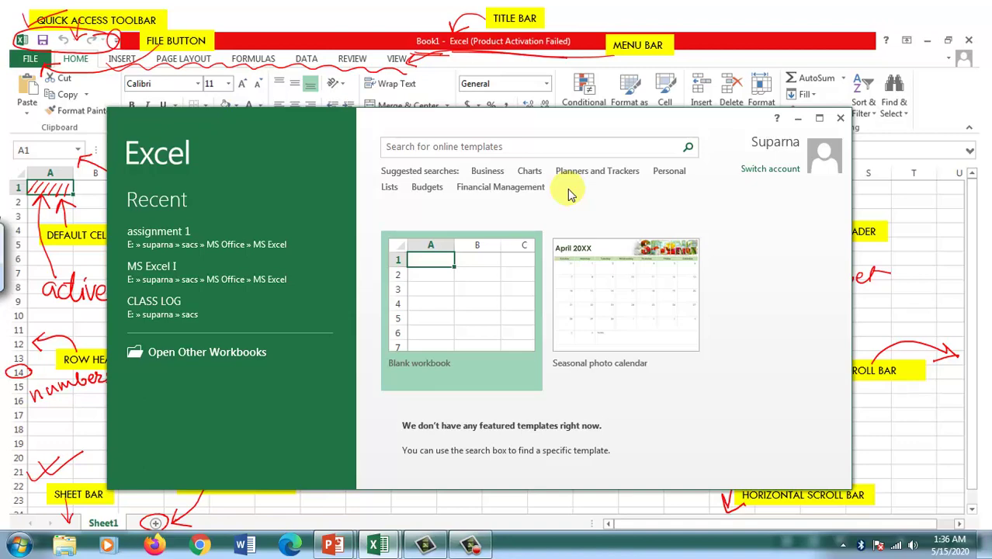
- Maximize the Excel start screen and create a Blank workbook
{"action": "left_click", "coordinate": [819, 119]}
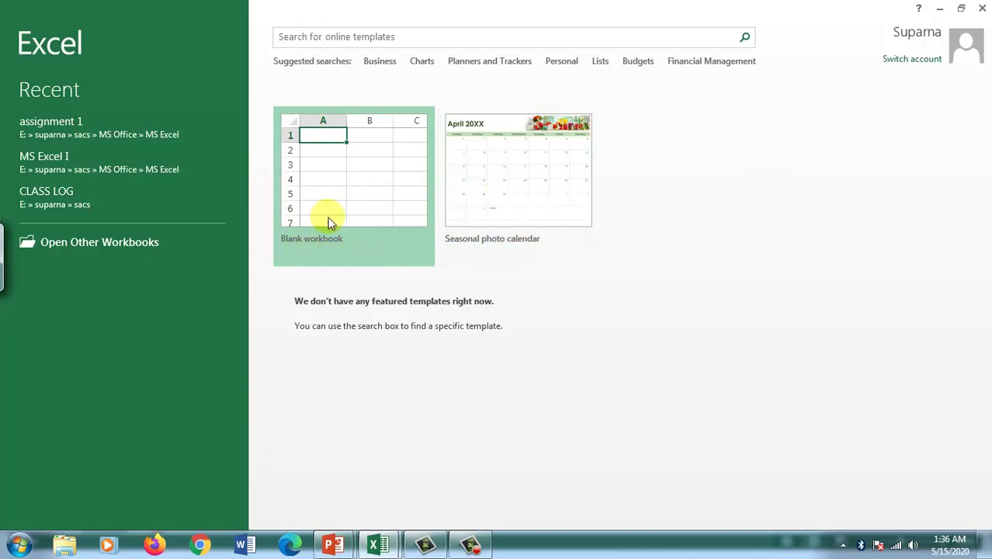
{"action": "left_click", "coordinate": [360, 194]}
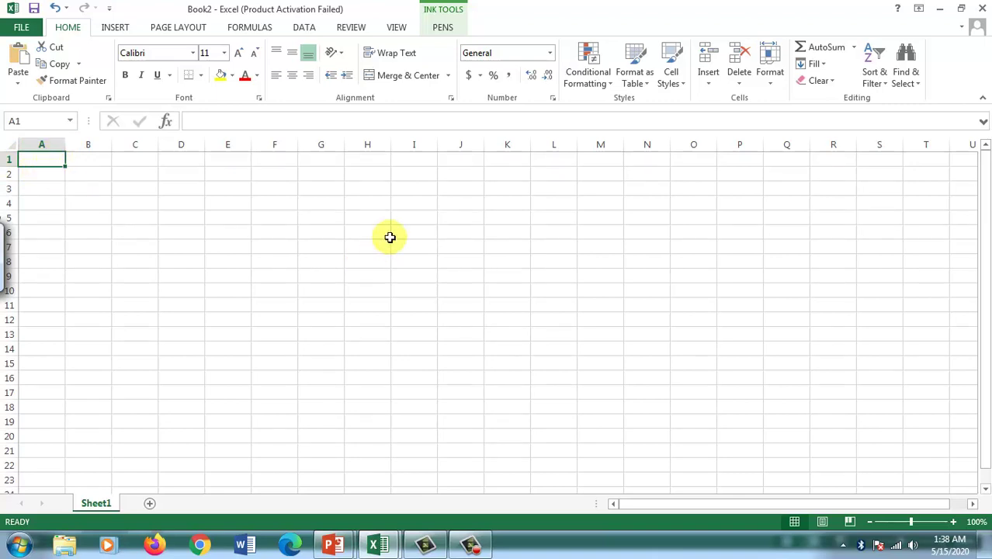
{"action": "left_click", "coordinate": [356, 277]}
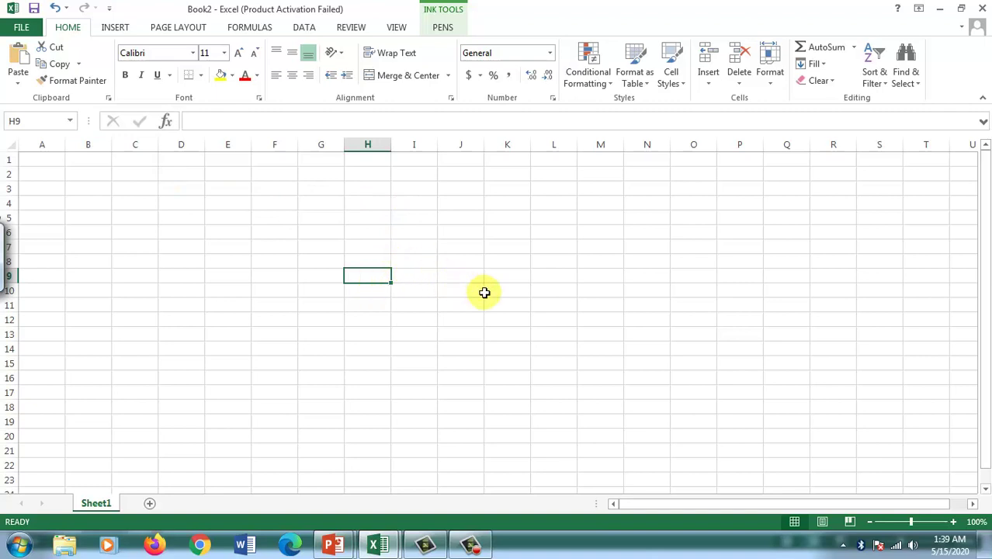
{"action": "left_click", "coordinate": [588, 235]}
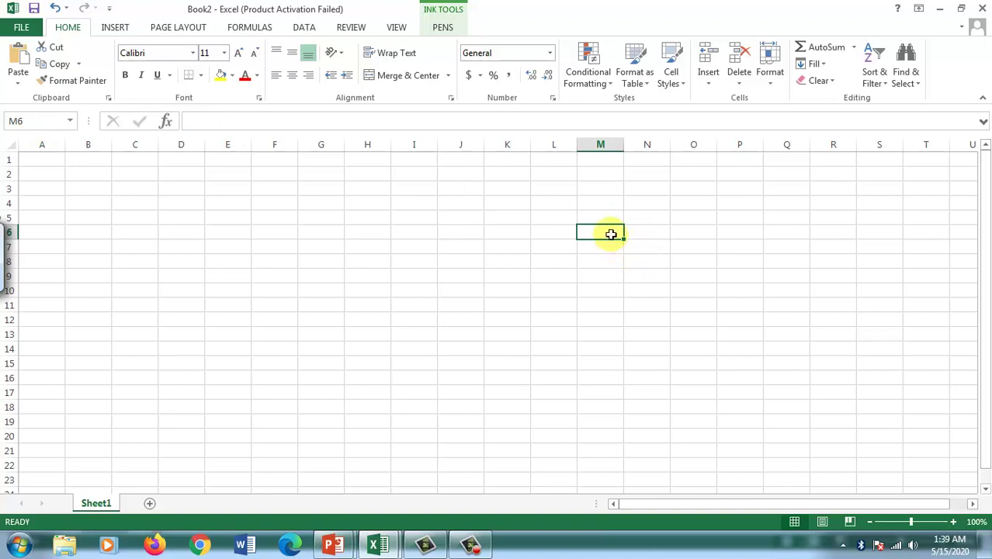
{"action": "left_click", "coordinate": [414, 417]}
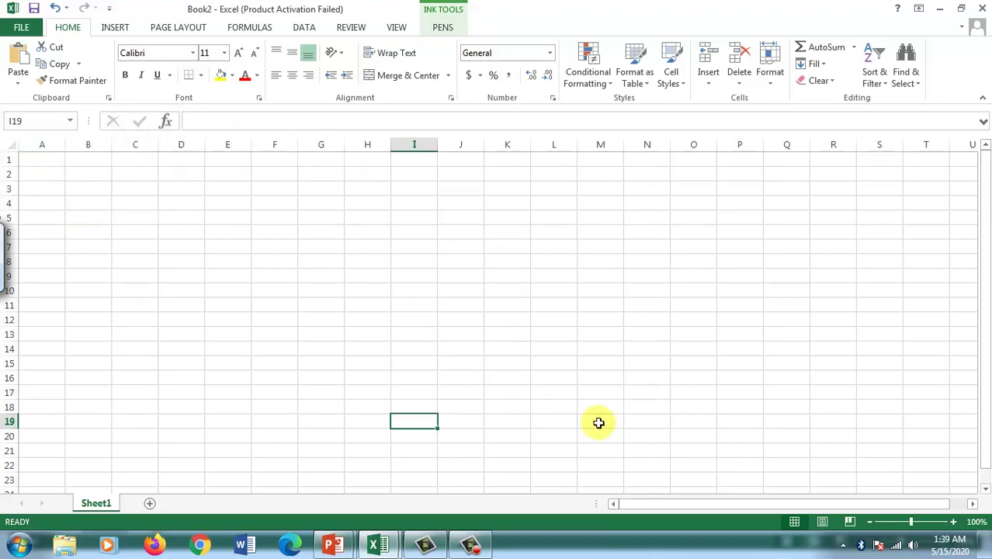
{"action": "left_click_drag", "start_coordinate": [670, 505], "coordinate": [710, 505]}
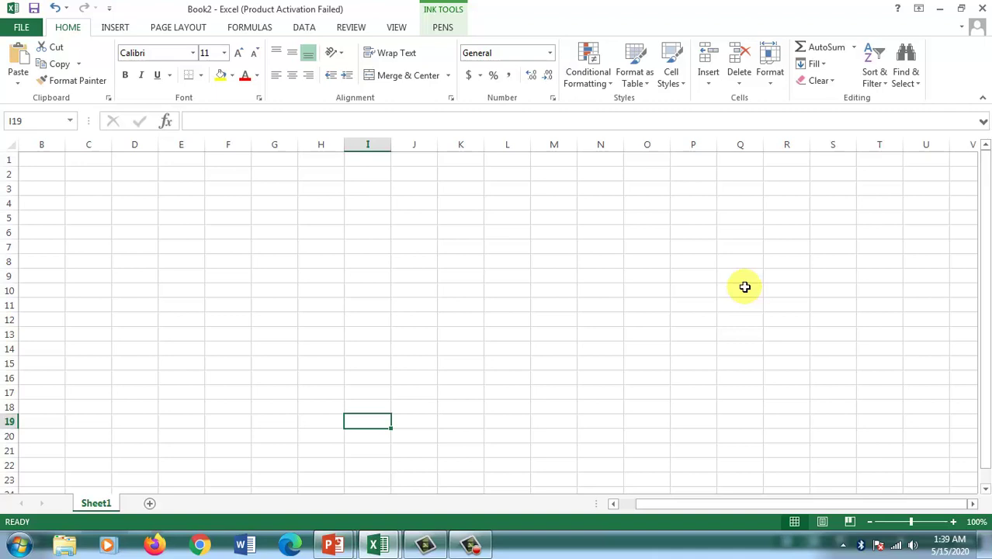
{"action": "left_click", "coordinate": [95, 227]}
{"action": "left_click", "coordinate": [96, 227]}
{"action": "type", "text": "r"}
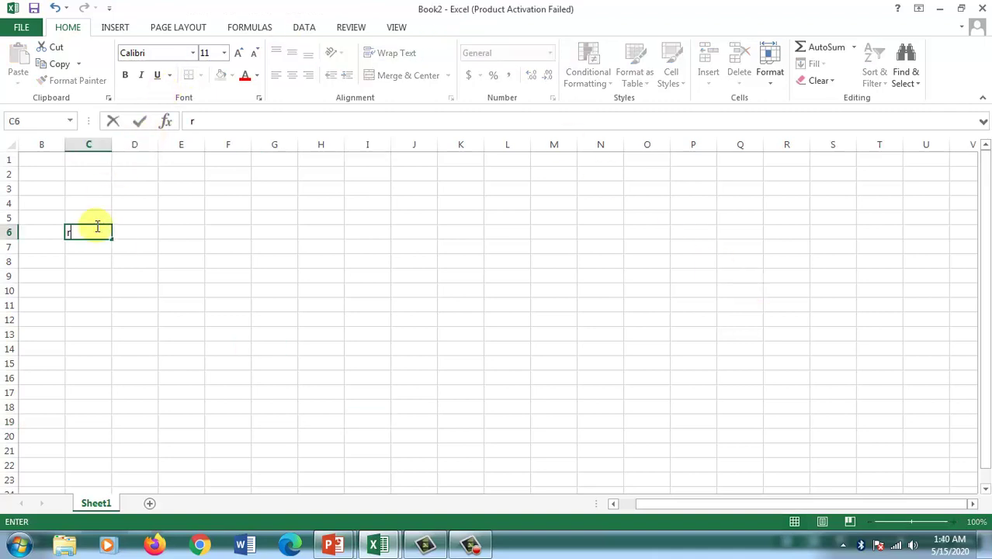
{"action": "type", "text": "ows"}
{"action": "key", "text": "Tab"}
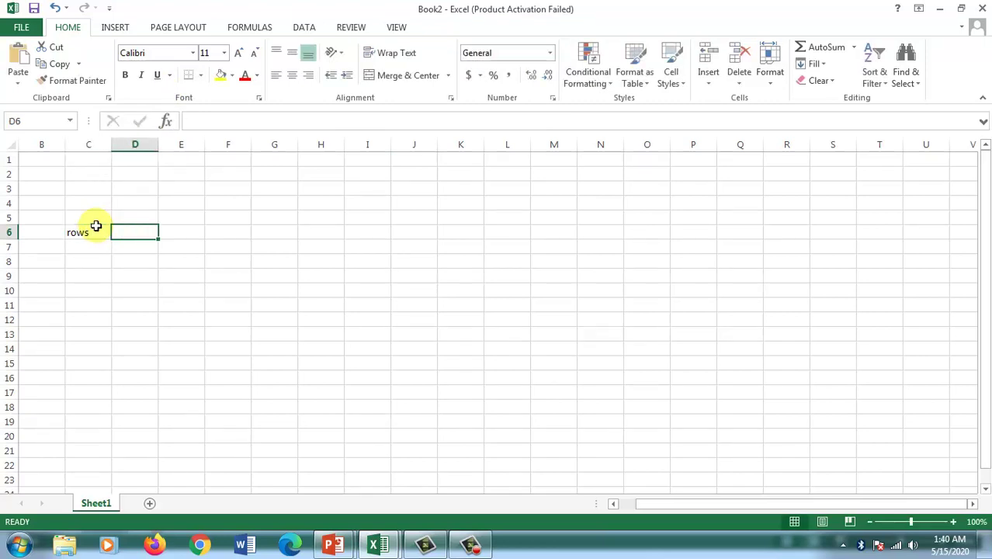
{"action": "type", "text": "104"}
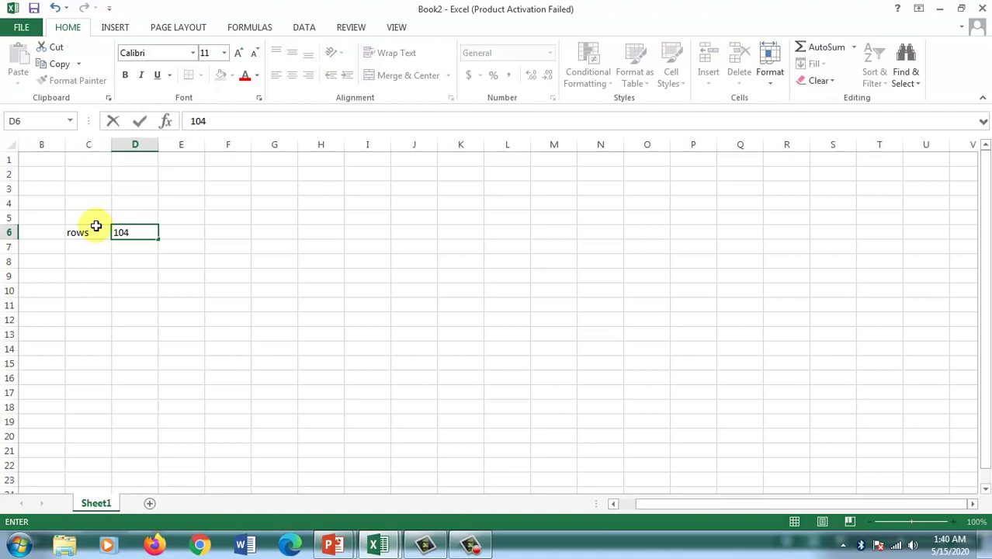
{"action": "type", "text": "8576"}
{"action": "key", "text": "Return"}
{"action": "key", "text": "Left"}
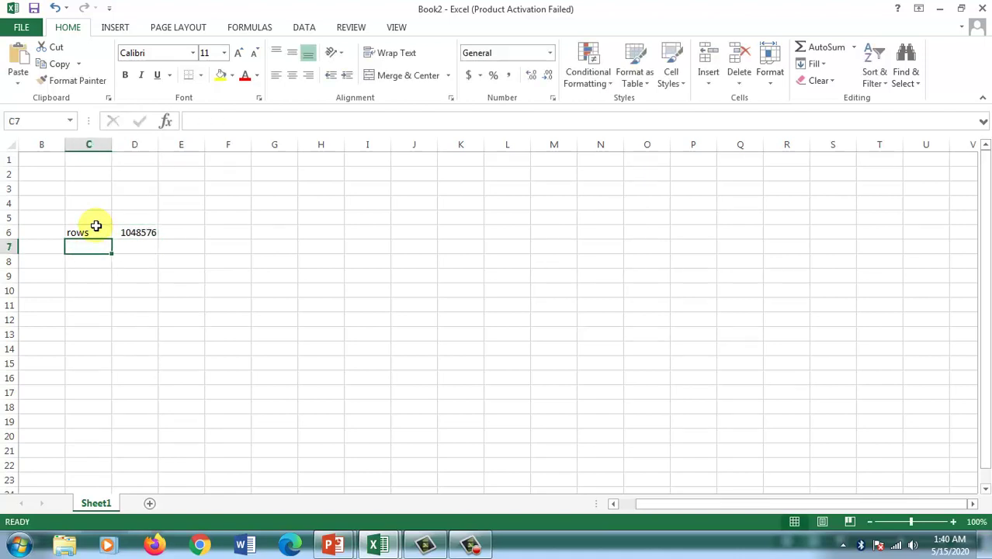
{"action": "type", "text": "co"}
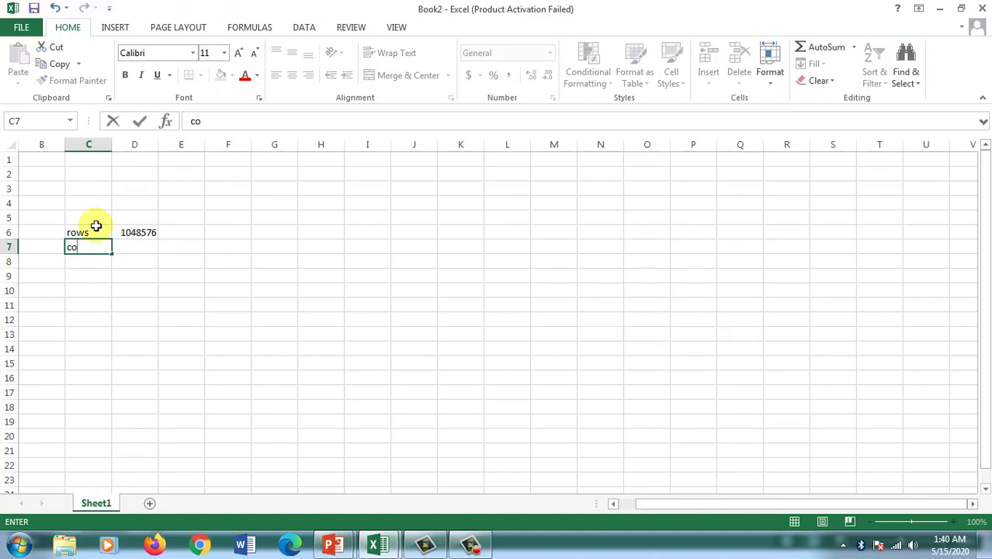
{"action": "type", "text": "lumns"}
{"action": "key", "text": "Tab"}
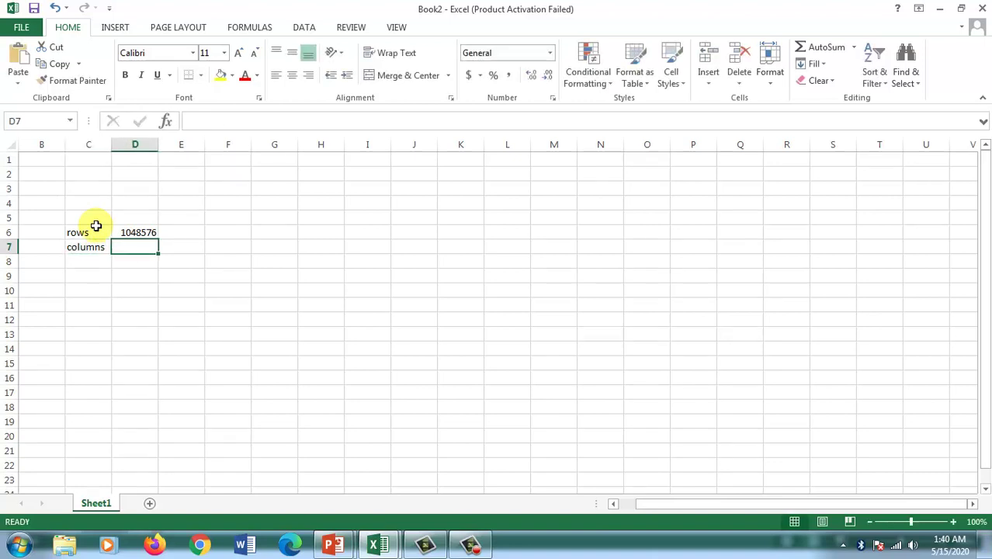
{"action": "type", "text": "16384xfd"}
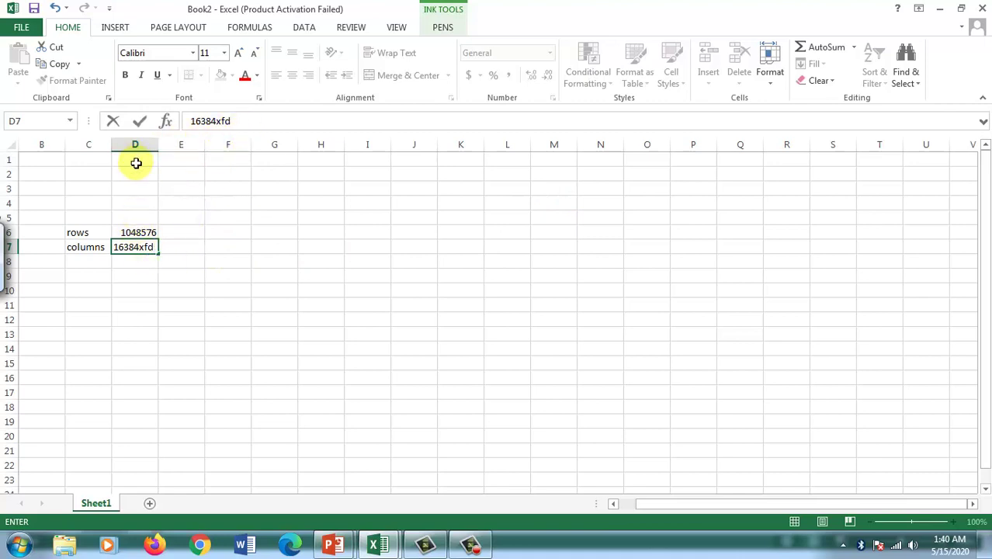
{"action": "left_click", "coordinate": [141, 190]}
{"action": "left_click", "coordinate": [138, 247]}
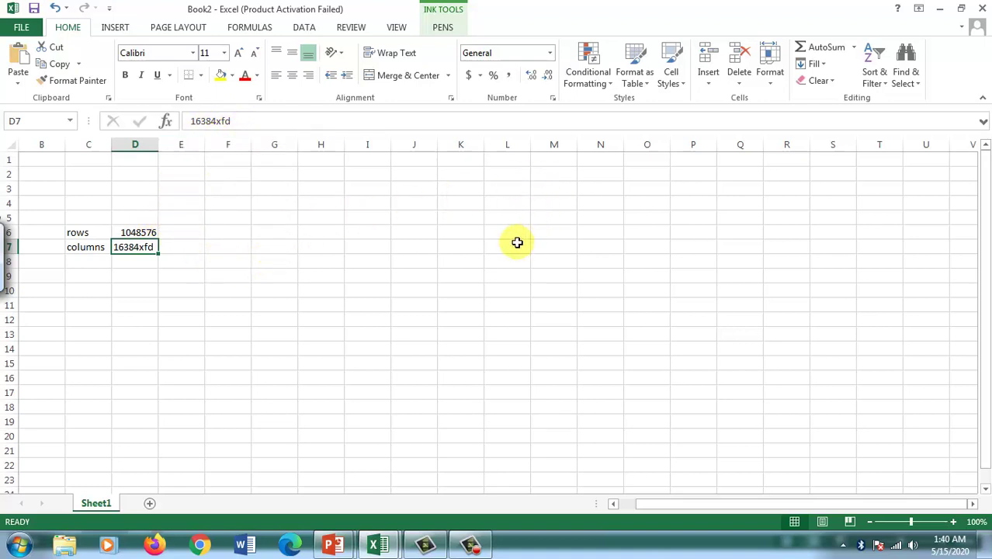
{"action": "left_click", "coordinate": [71, 232]}
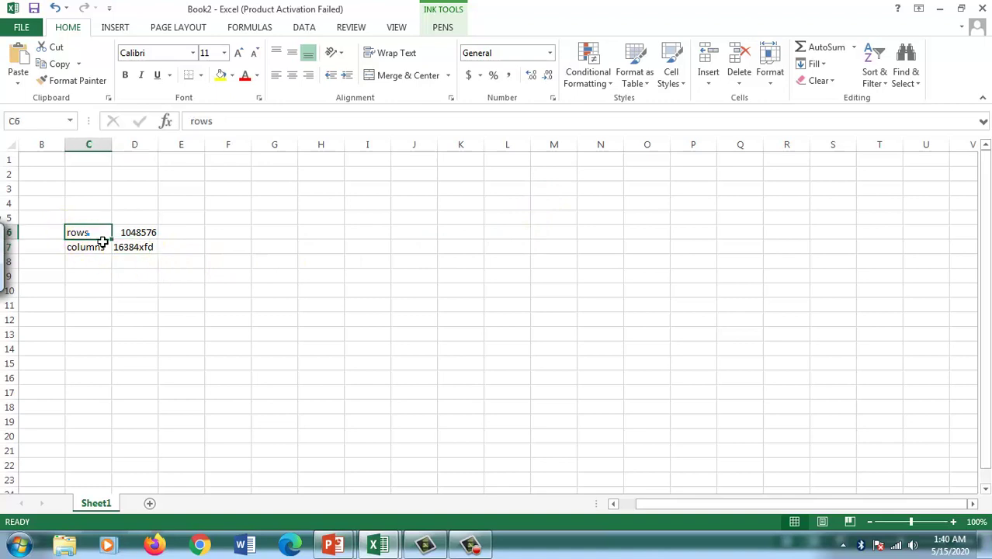
{"action": "left_click_drag", "start_coordinate": [102, 242], "coordinate": [146, 247]}
{"action": "key", "text": "Delete"}
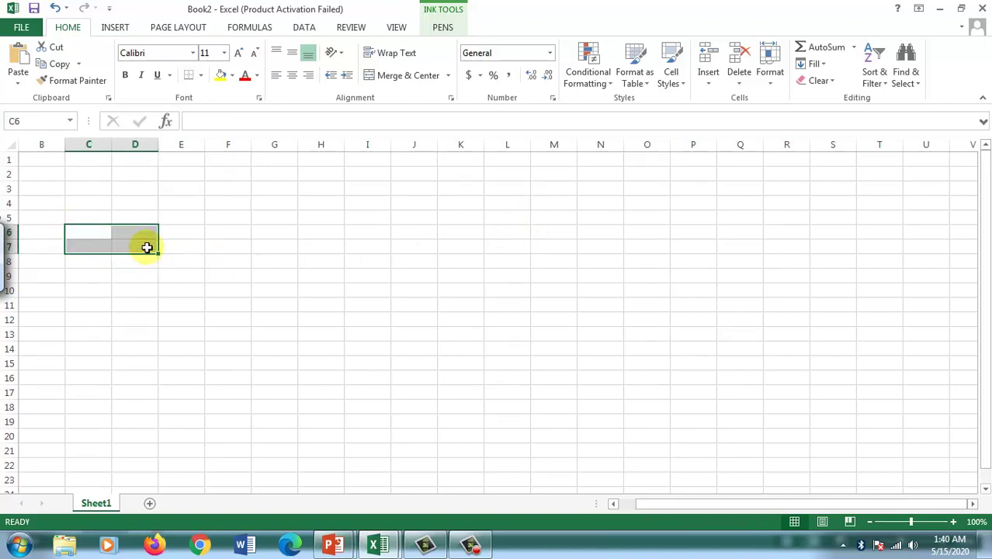
{"action": "left_click", "coordinate": [303, 216]}
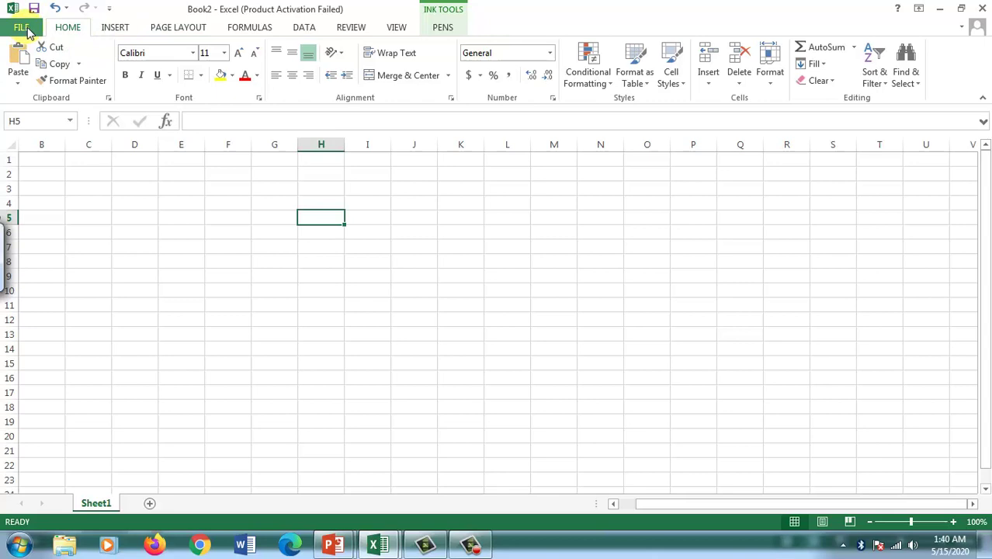
- Save the workbook to Documents under the file name 'class 7'
{"action": "left_click", "coordinate": [28, 29]}
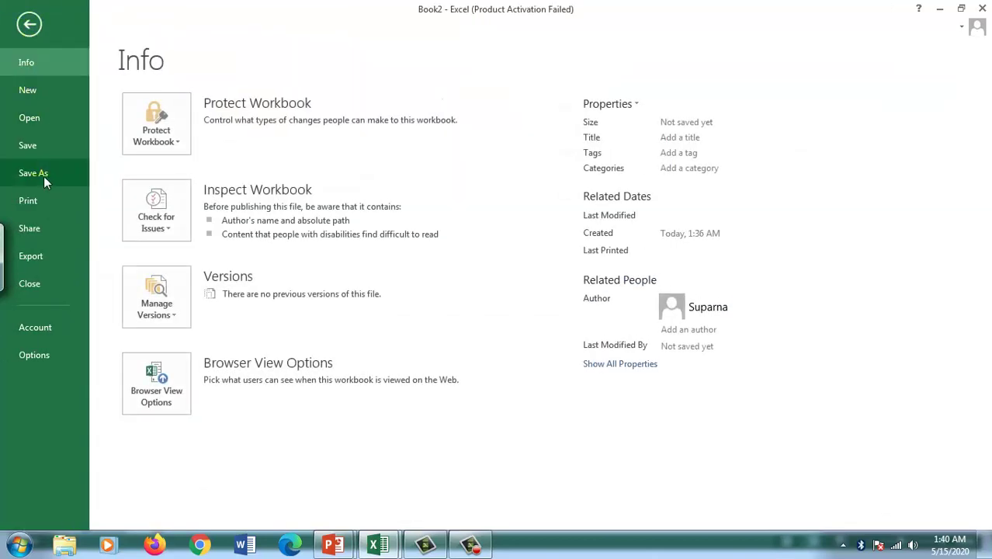
{"action": "left_click", "coordinate": [45, 176]}
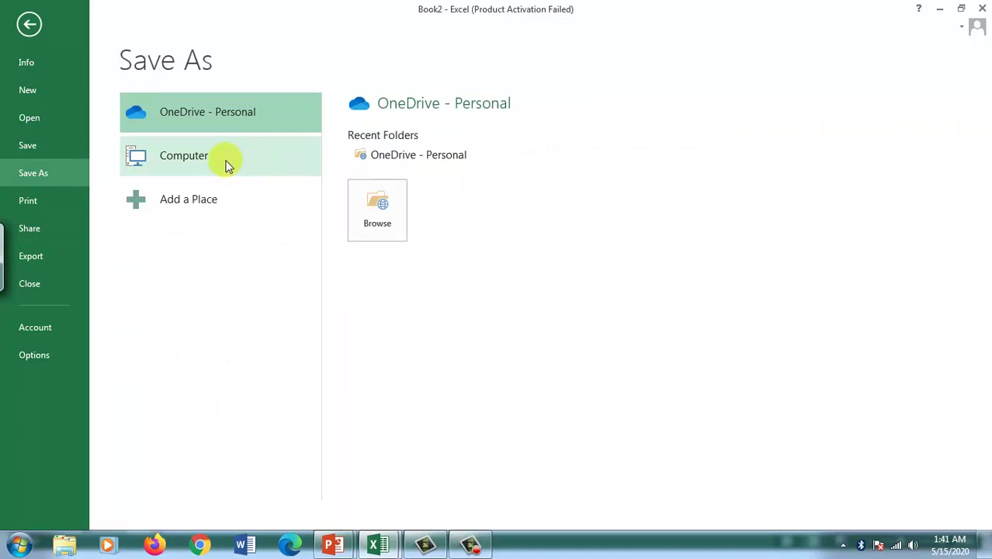
{"action": "left_click", "coordinate": [228, 163]}
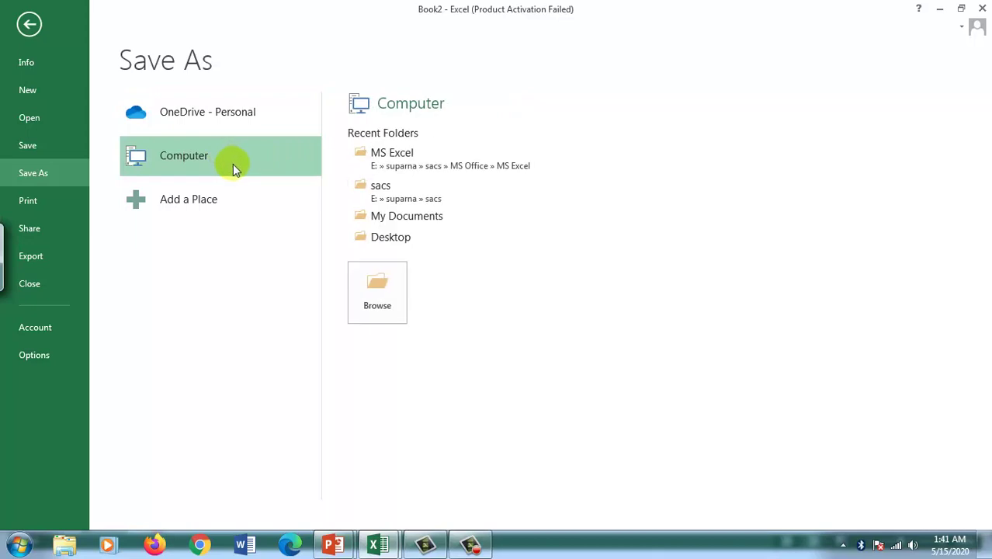
{"action": "left_click", "coordinate": [389, 220]}
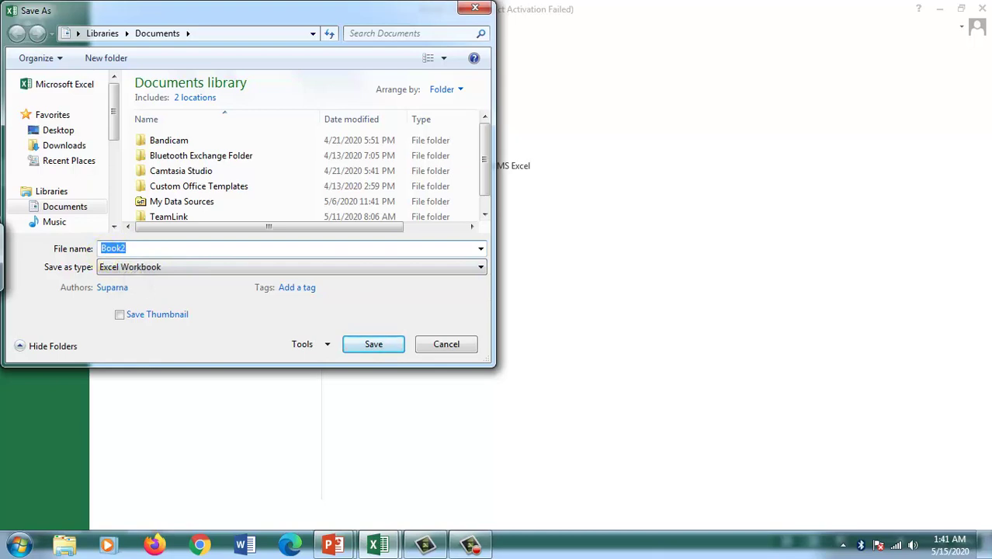
{"action": "type", "text": "class"}
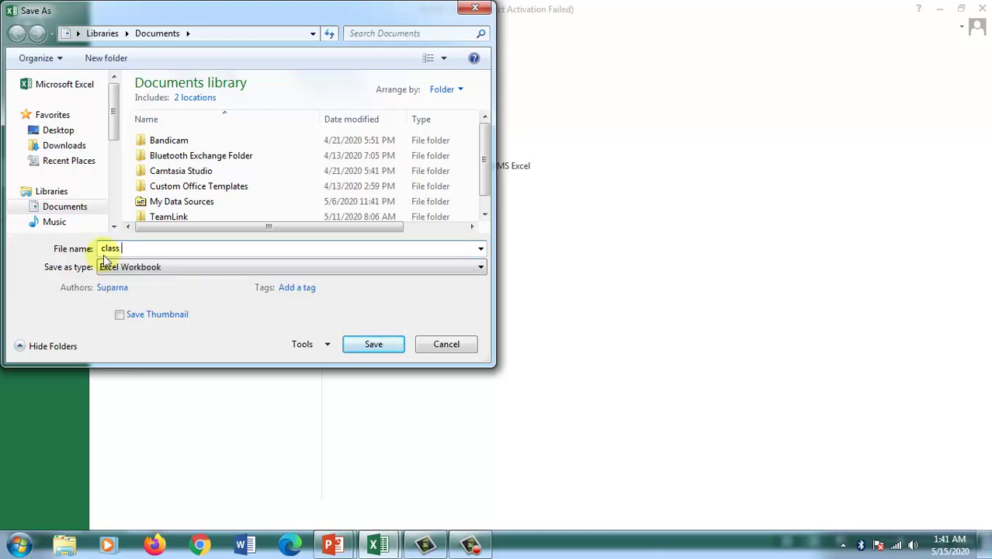
{"action": "type", "text": " 7"}
{"action": "key", "text": "Return"}
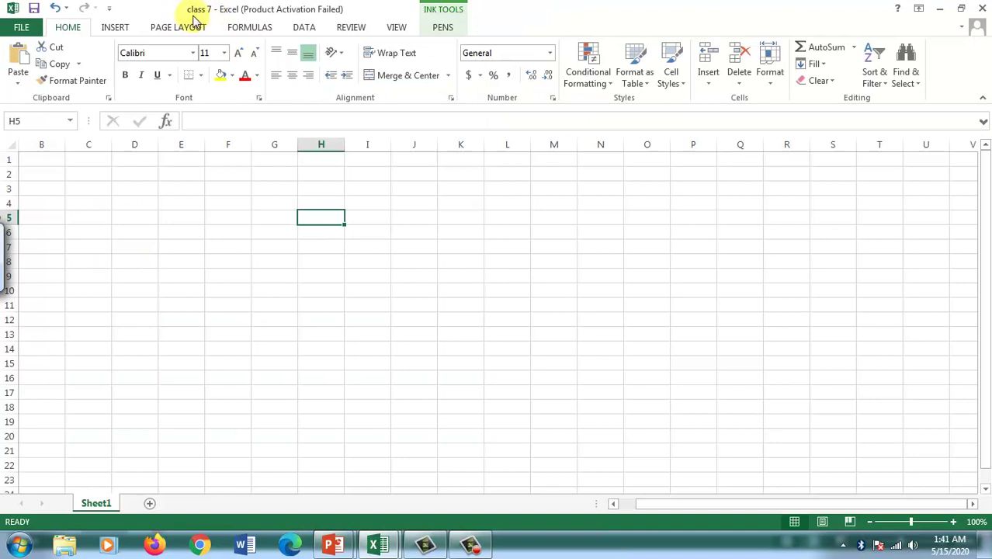
{"action": "left_click", "coordinate": [13, 10]}
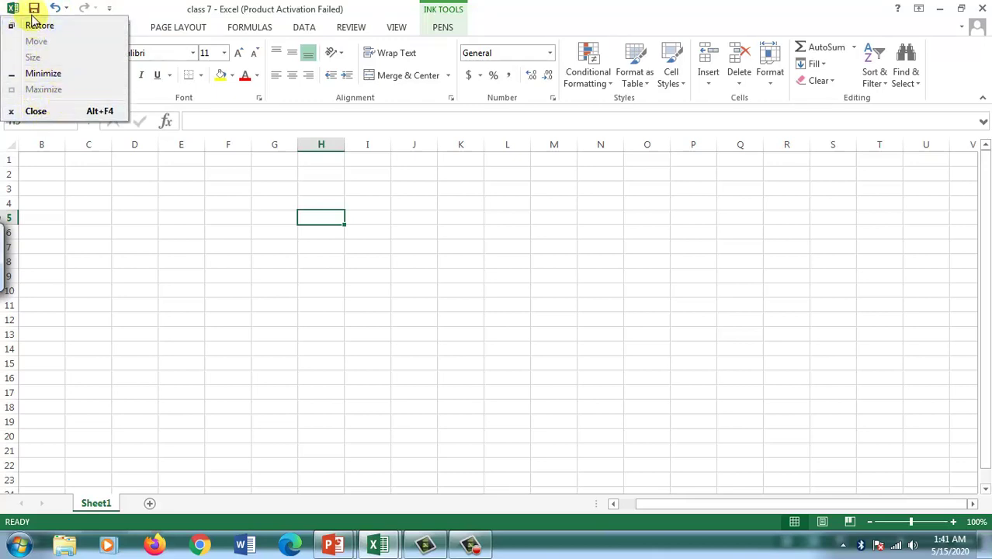
{"action": "left_click", "coordinate": [34, 13]}
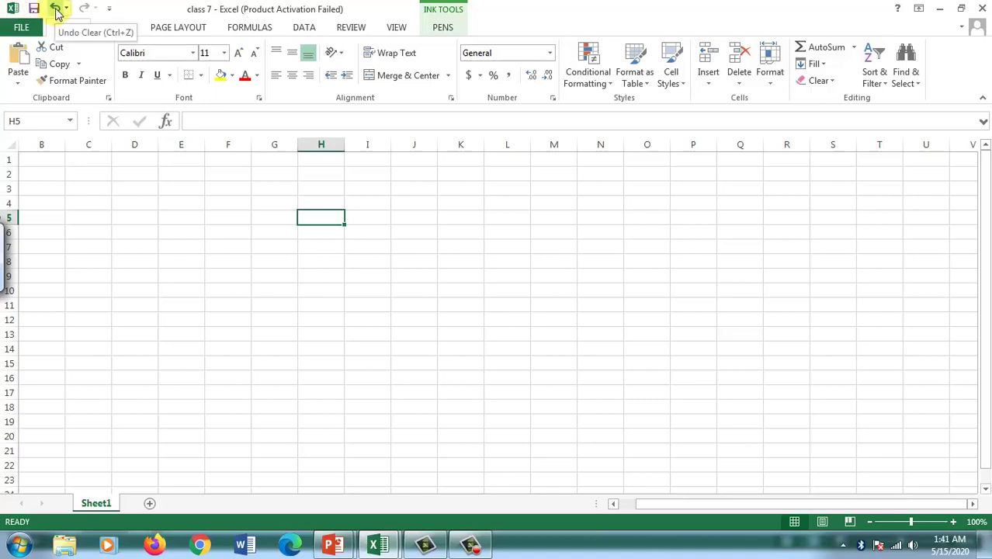
{"action": "left_click", "coordinate": [110, 9]}
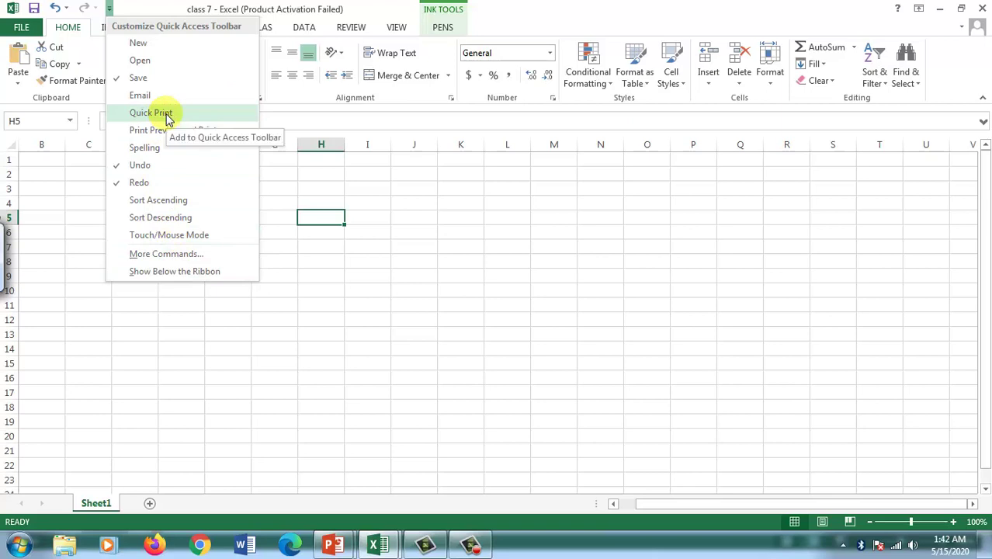
{"action": "left_click", "coordinate": [410, 299]}
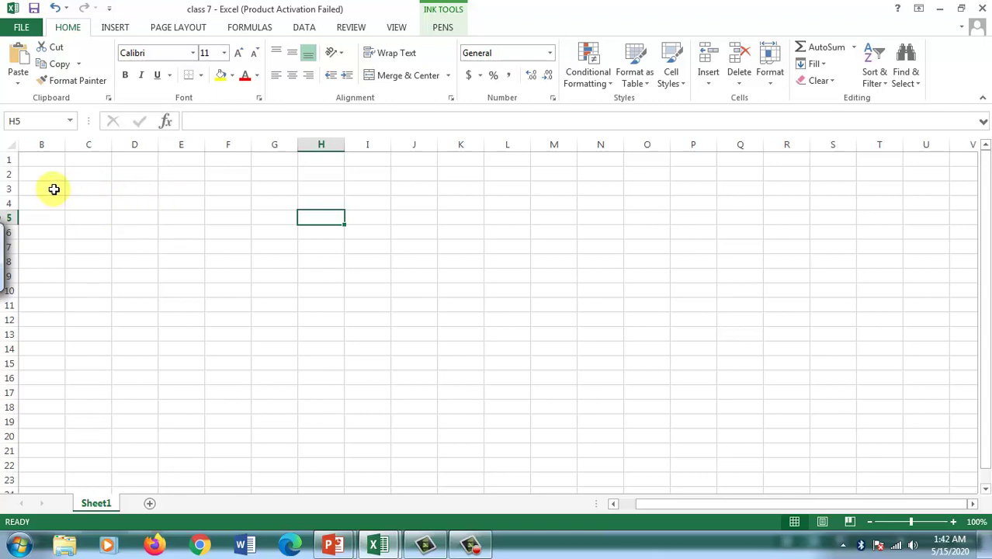
- Enter the headings Roll No., Name and House in B3 through D3
{"action": "left_click", "coordinate": [53, 190]}
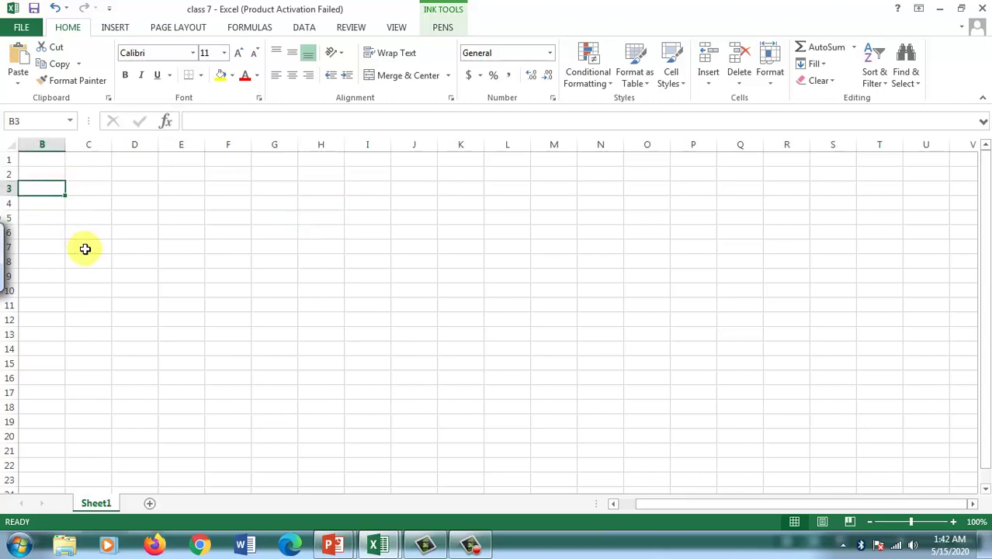
{"action": "type", "text": "ro"}
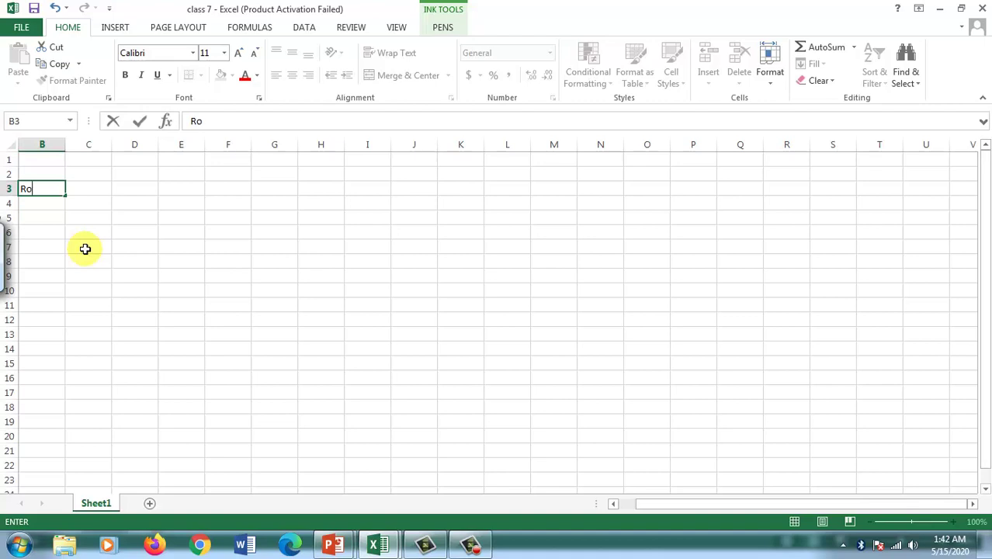
{"action": "type", "text": "ll No."}
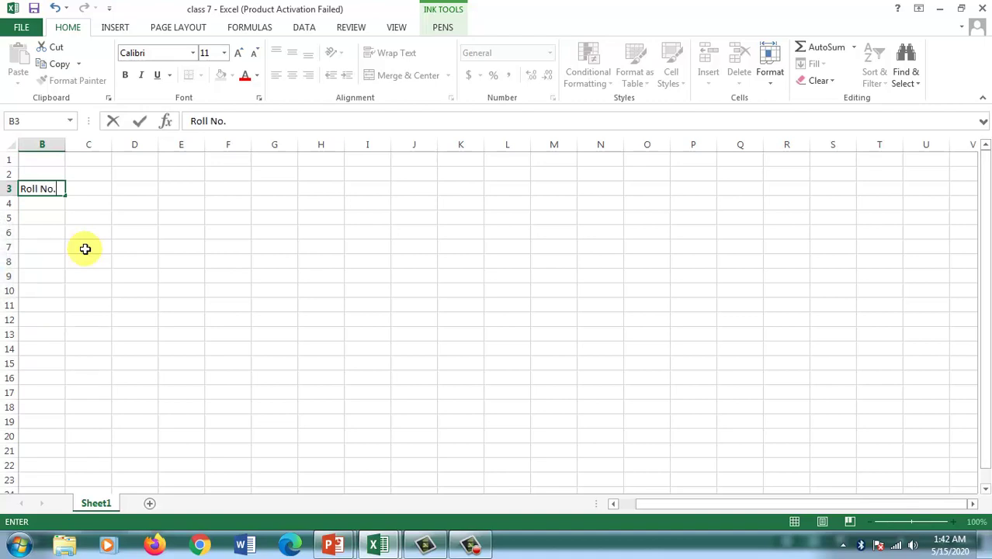
{"action": "key", "text": "Tab"}
{"action": "type", "text": "Nm"}
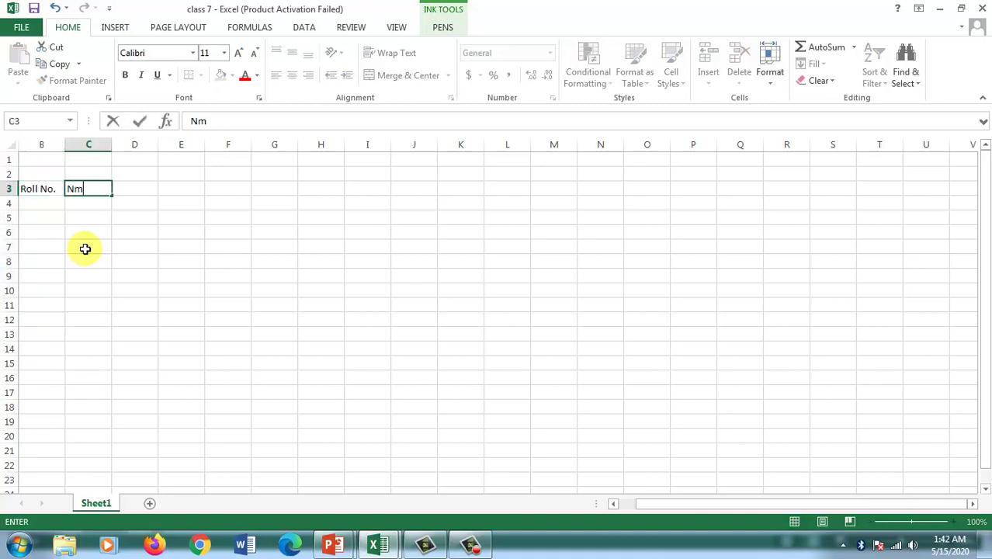
{"action": "type", "text": "me"}
{"action": "key", "text": "Tab"}
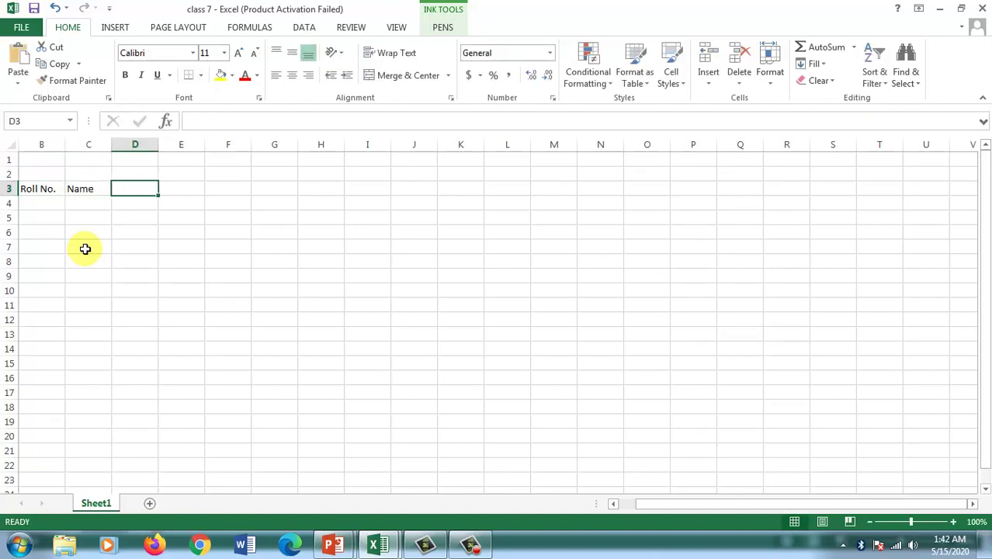
{"action": "type", "text": "M"}
{"action": "key", "text": "BackSpace"}
{"action": "key", "text": "BackSpace"}
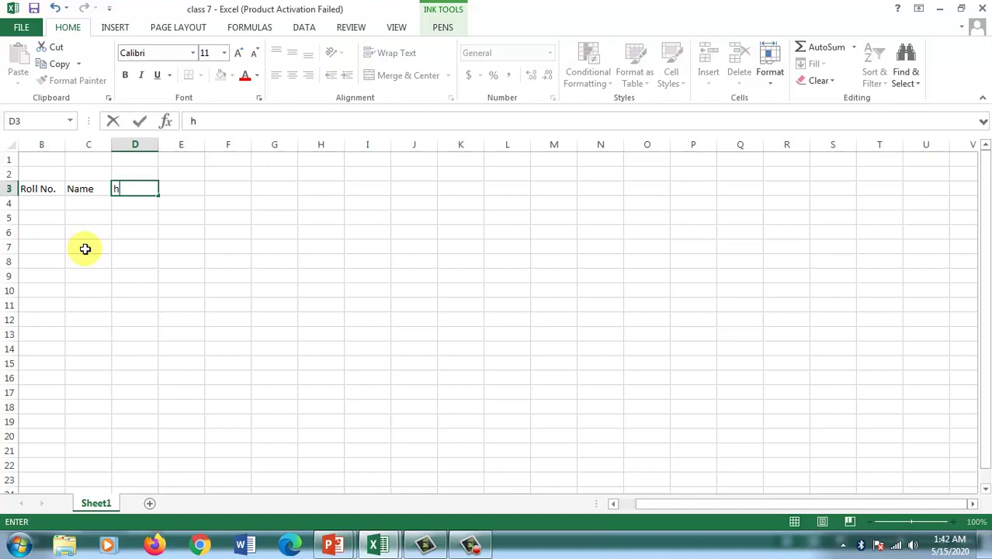
{"action": "type", "text": "House"}
{"action": "key", "text": "Tab"}
- Continue row 3 with Math, Physics, Chemistry, Biology and Computer Science
{"action": "type", "text": "M"}
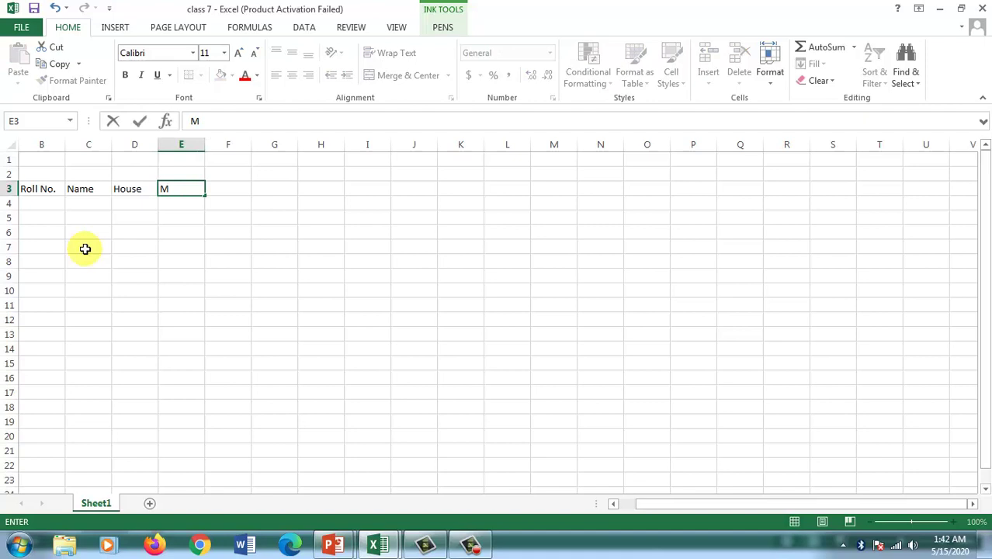
{"action": "type", "text": "ath"}
{"action": "key", "text": "Tab"}
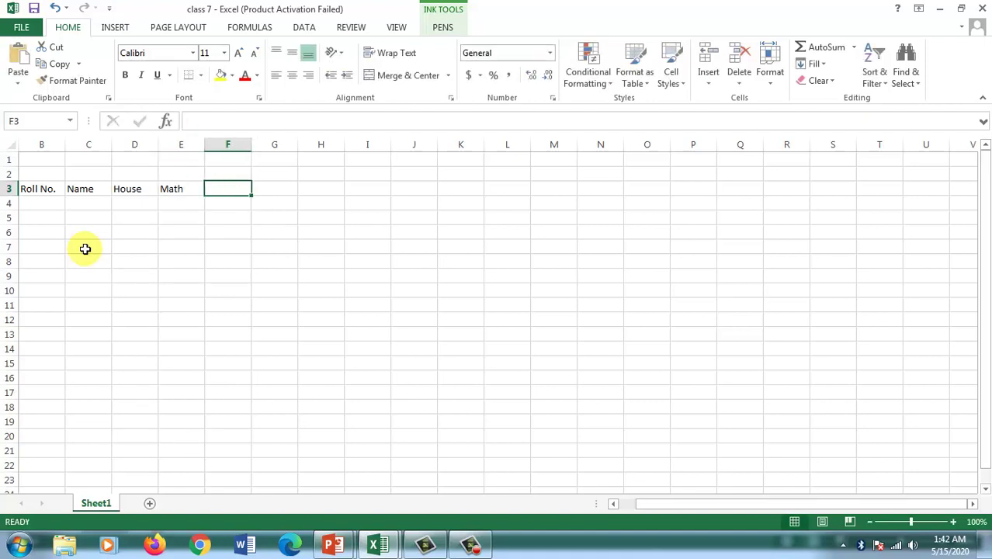
{"action": "type", "text": "Physic"}
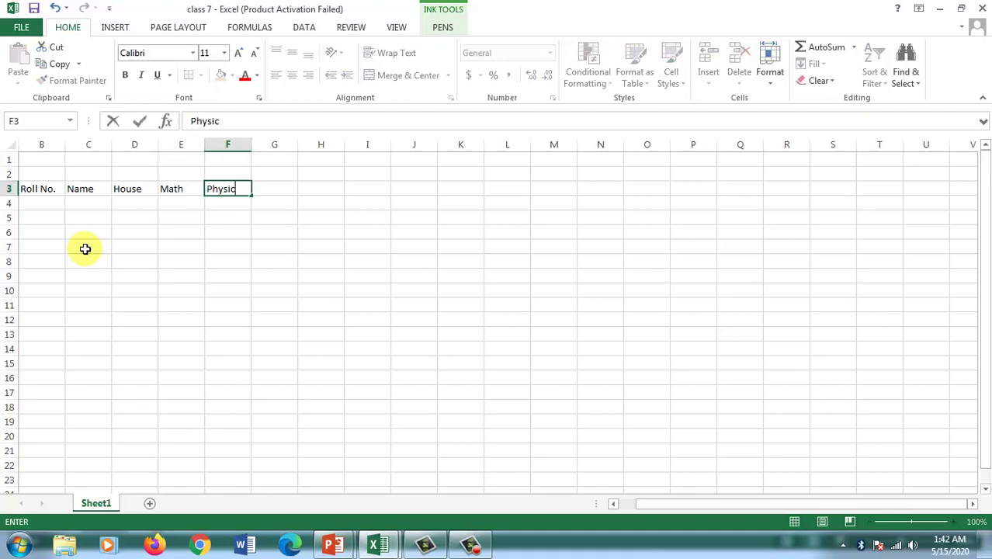
{"action": "type", "text": "s"}
{"action": "key", "text": "Tab"}
{"action": "type", "text": "C"}
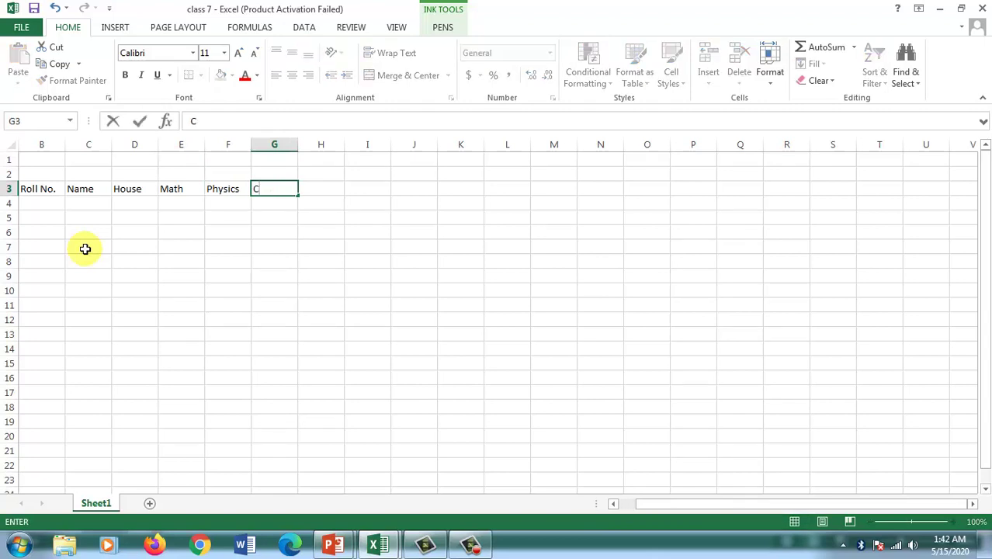
{"action": "type", "text": "hemistry"}
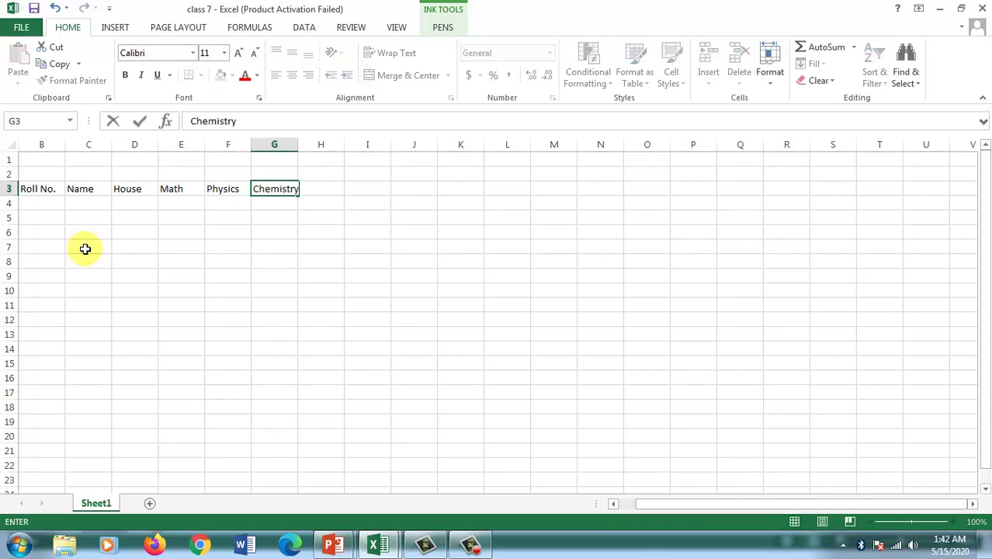
{"action": "key", "text": "Tab"}
{"action": "type", "text": "Bio"}
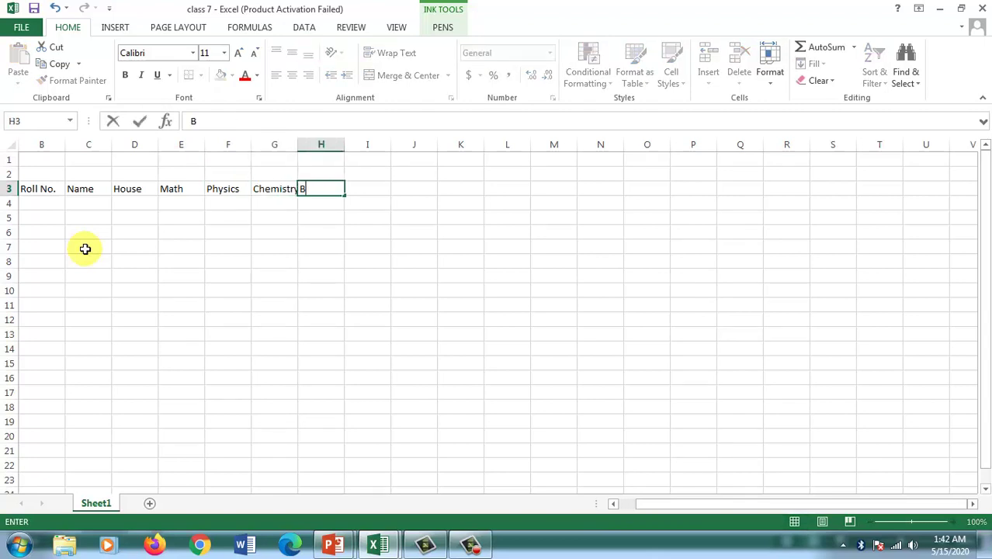
{"action": "key", "text": "Tab"}
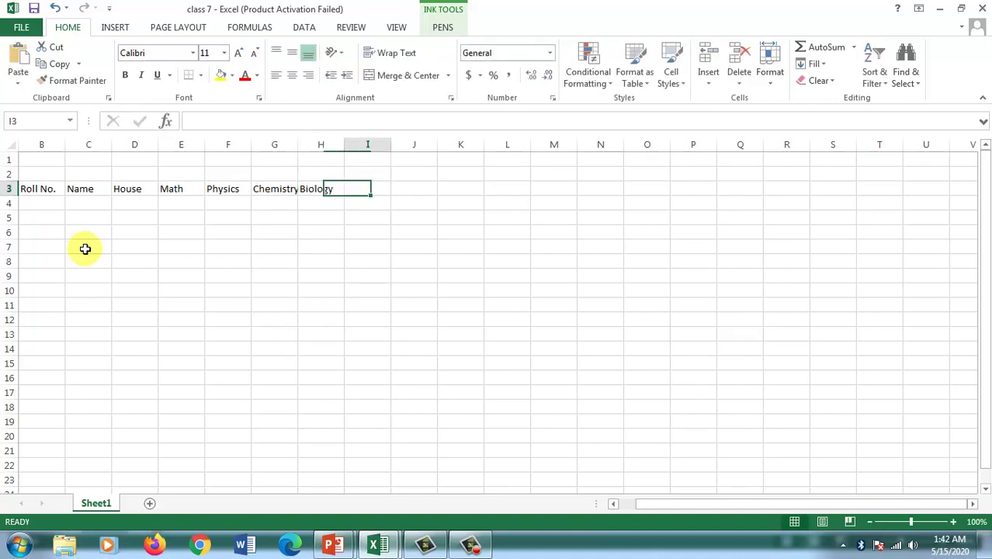
{"action": "type", "text": "Com"}
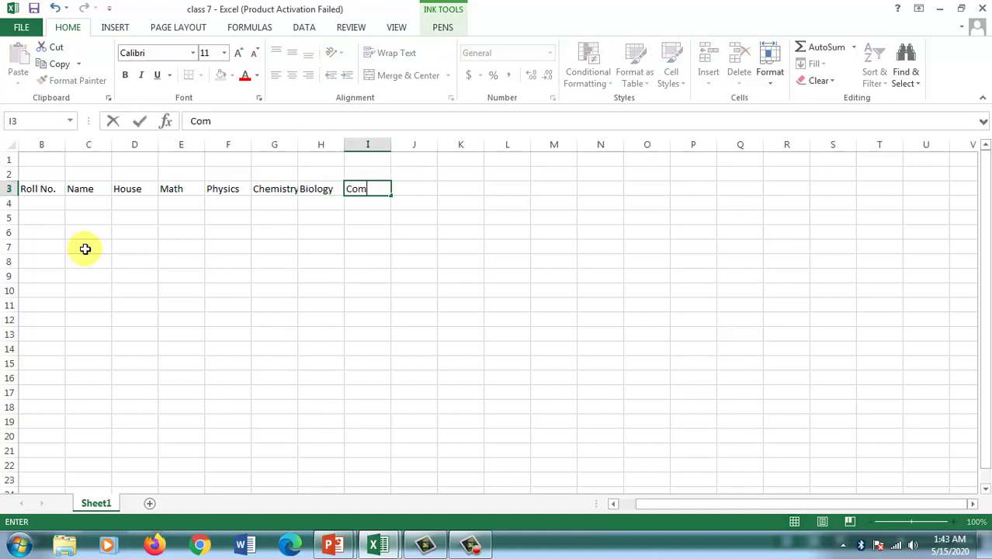
{"action": "type", "text": "puter Scienc"}
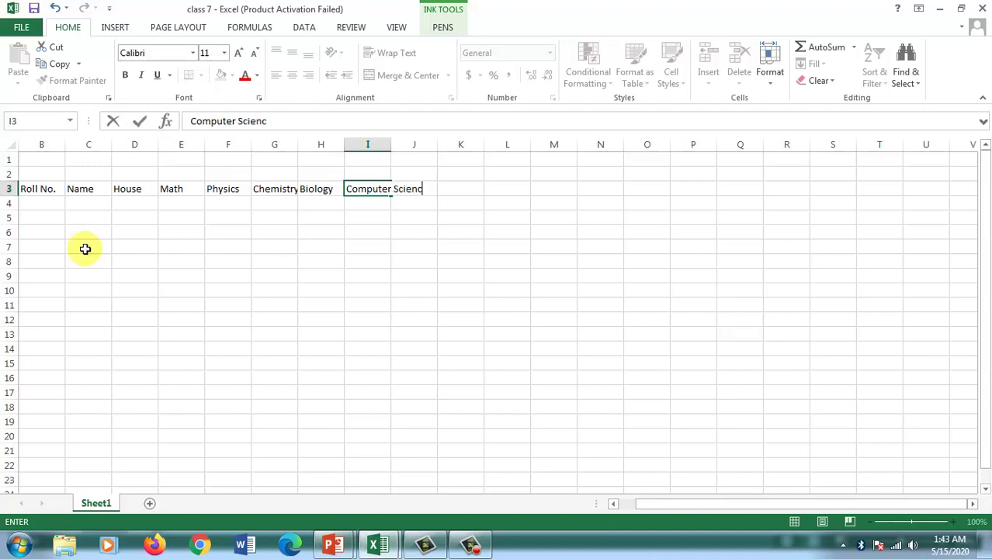
{"action": "type", "text": "e"}
- Commit Computer Science and widen column G to 11.00 so Chemistry fits
{"action": "left_click", "coordinate": [412, 306]}
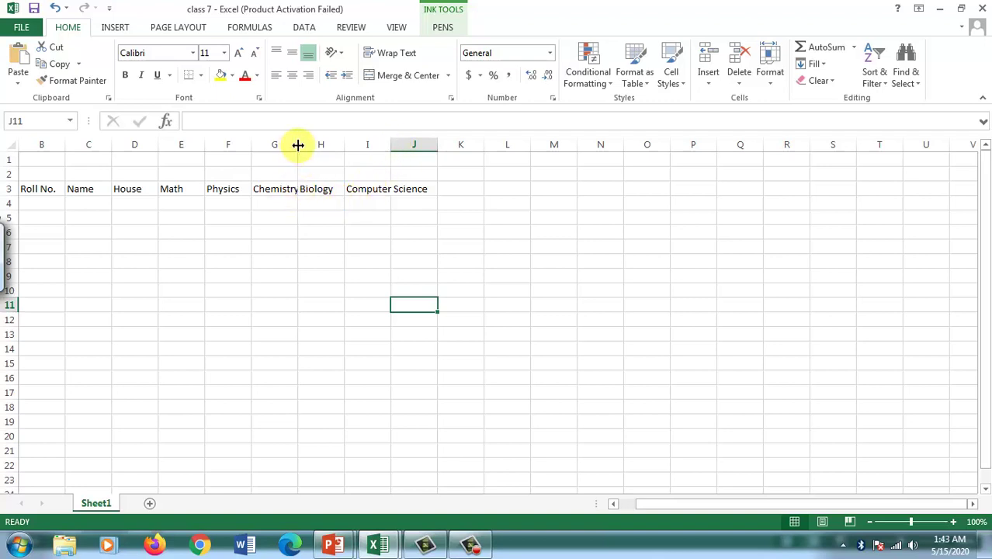
{"action": "left_click_drag", "start_coordinate": [298, 145], "coordinate": [304, 144]}
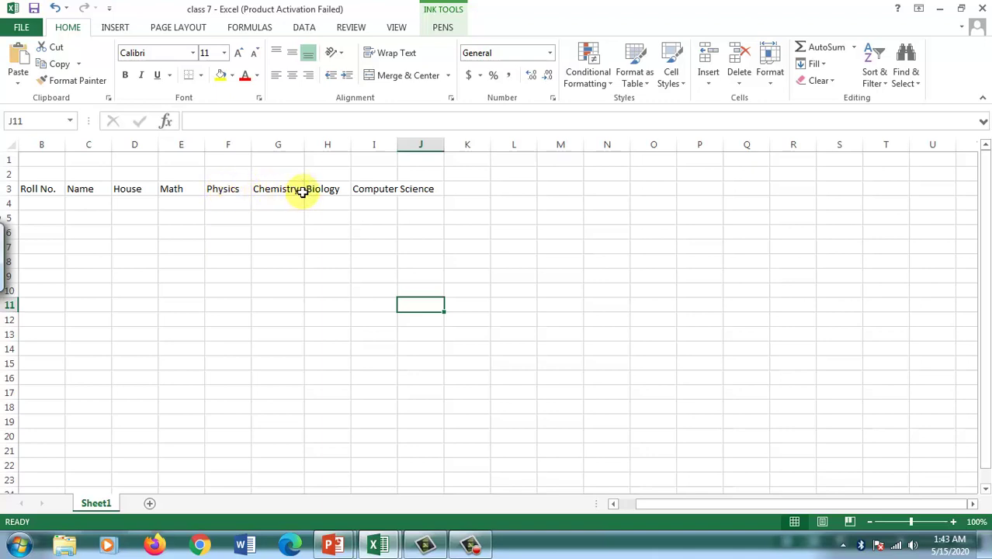
{"action": "right_click", "coordinate": [302, 144]}
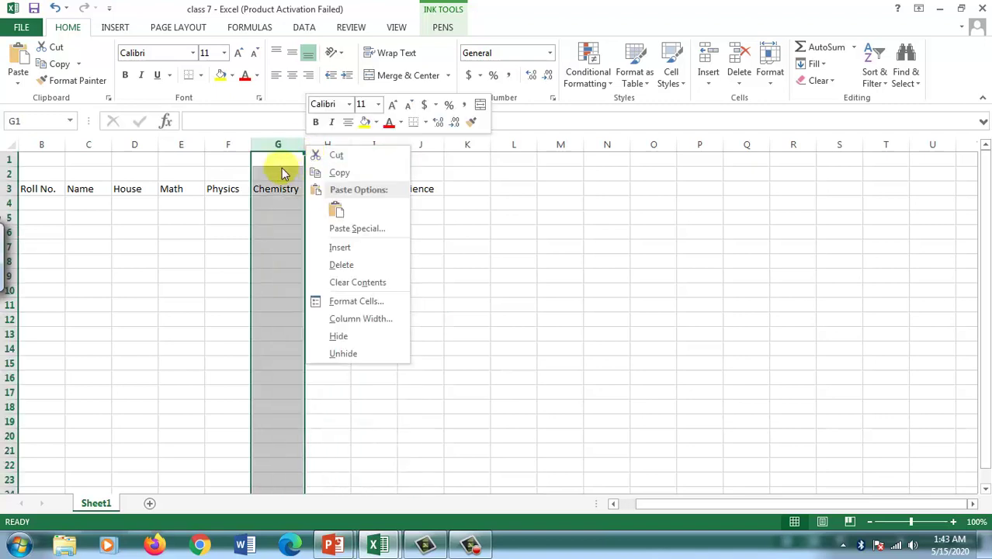
{"action": "left_click", "coordinate": [300, 145]}
{"action": "mouse_move", "coordinate": [303, 145]}
{"action": "left_mouse_down"}
{"action": "mouse_move", "coordinate": [343, 143]}
{"action": "mouse_move", "coordinate": [283, 148]}
{"action": "mouse_move", "coordinate": [316, 149]}
{"action": "mouse_move", "coordinate": [295, 151]}
{"action": "mouse_move", "coordinate": [305, 150]}
{"action": "left_mouse_up"}
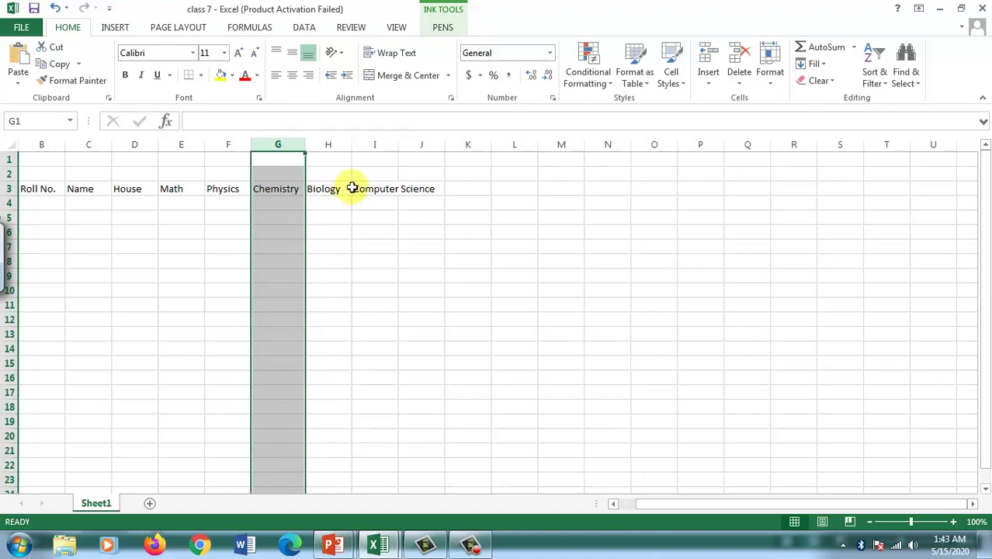
{"action": "left_click", "coordinate": [405, 242]}
- AutoFit column I to Computer Science and make row 2 slightly taller
{"action": "left_click", "coordinate": [382, 189]}
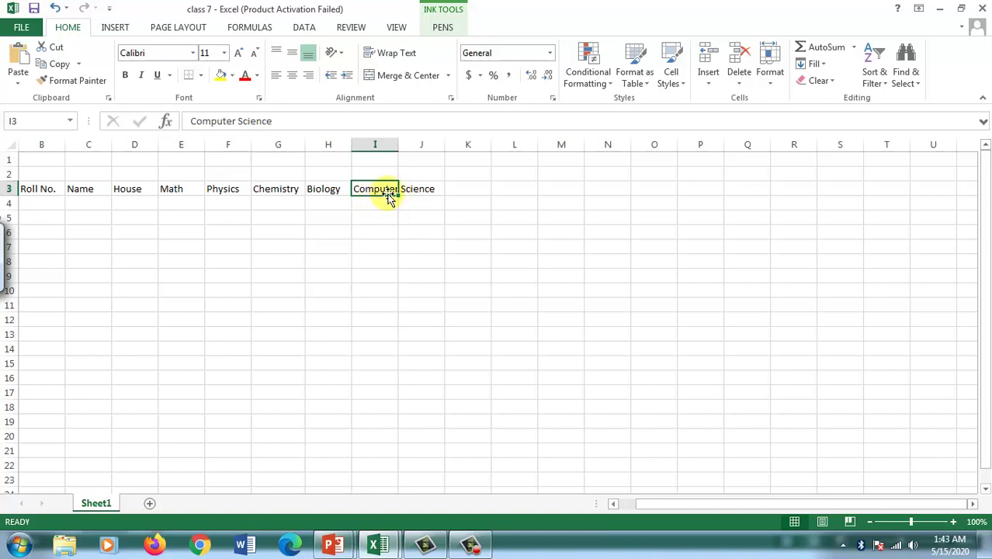
{"action": "double_click", "coordinate": [398, 145]}
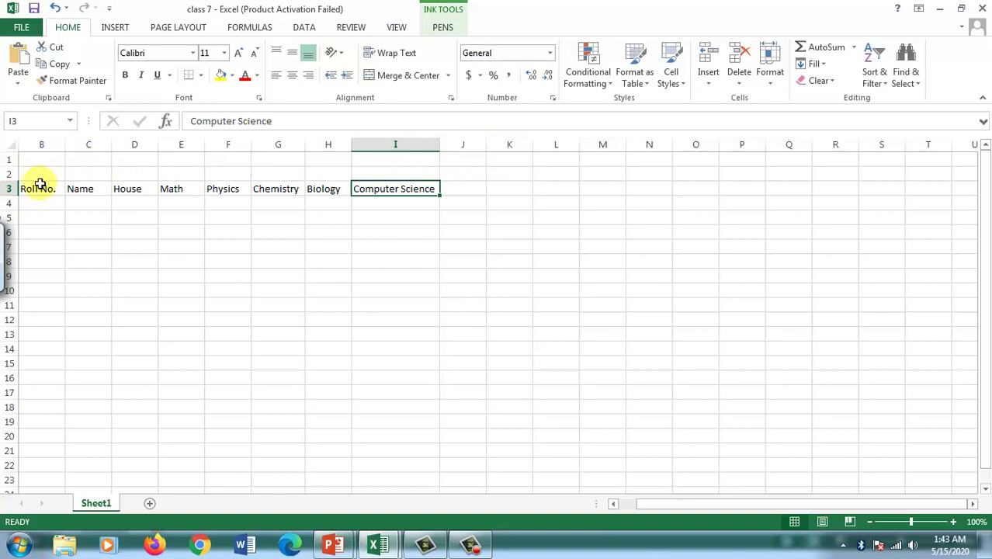
{"action": "left_click_drag", "start_coordinate": [11, 181], "coordinate": [10, 186]}
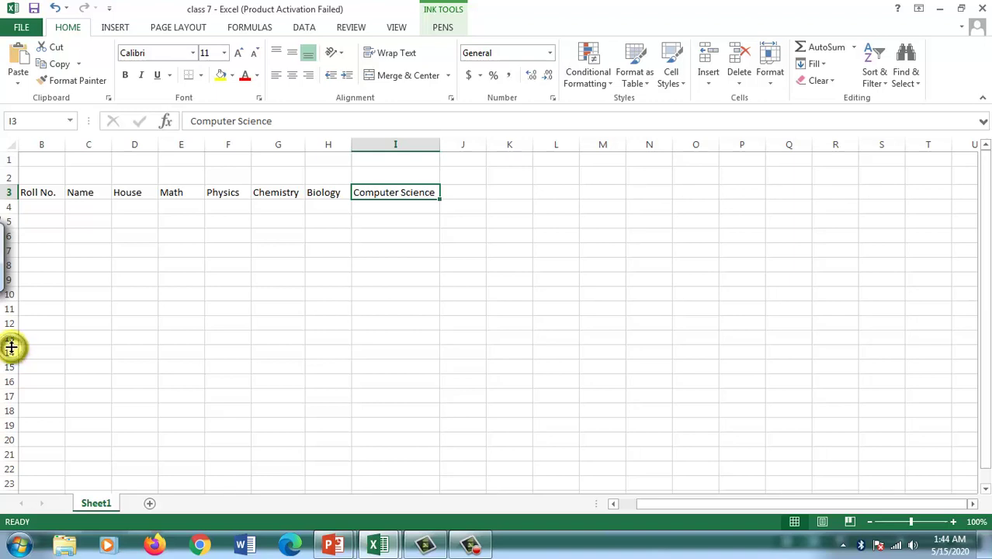
- Drag row 13's bottom border to raise its height to 33.00
{"action": "right_click", "coordinate": [11, 342]}
{"action": "key", "text": "Escape"}
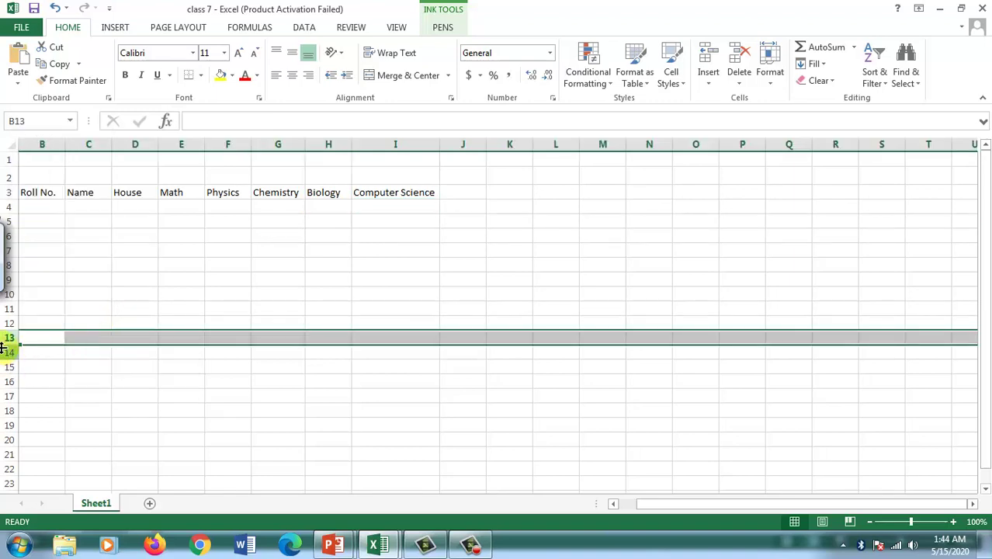
{"action": "left_click_drag", "start_coordinate": [6, 346], "coordinate": [9, 431]}
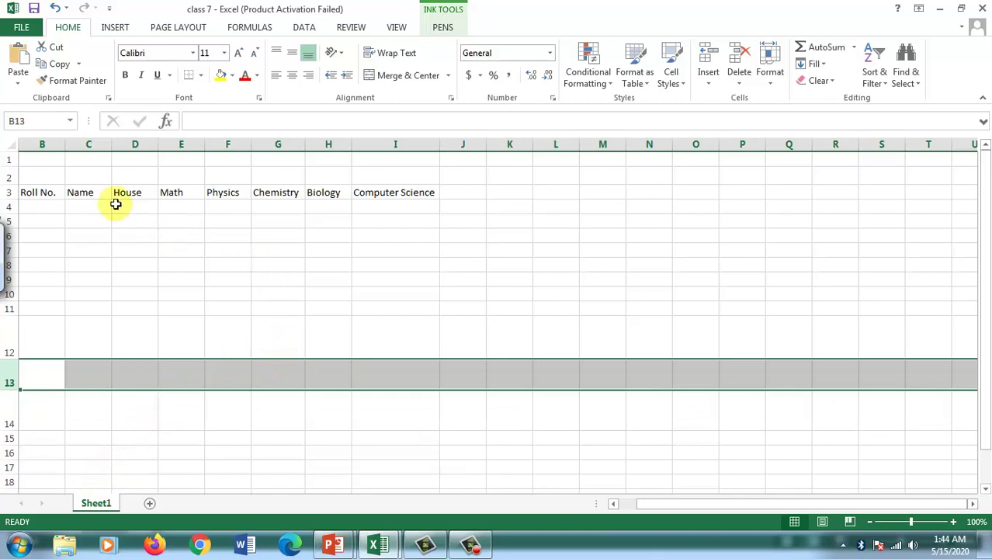
{"action": "left_click", "coordinate": [49, 206]}
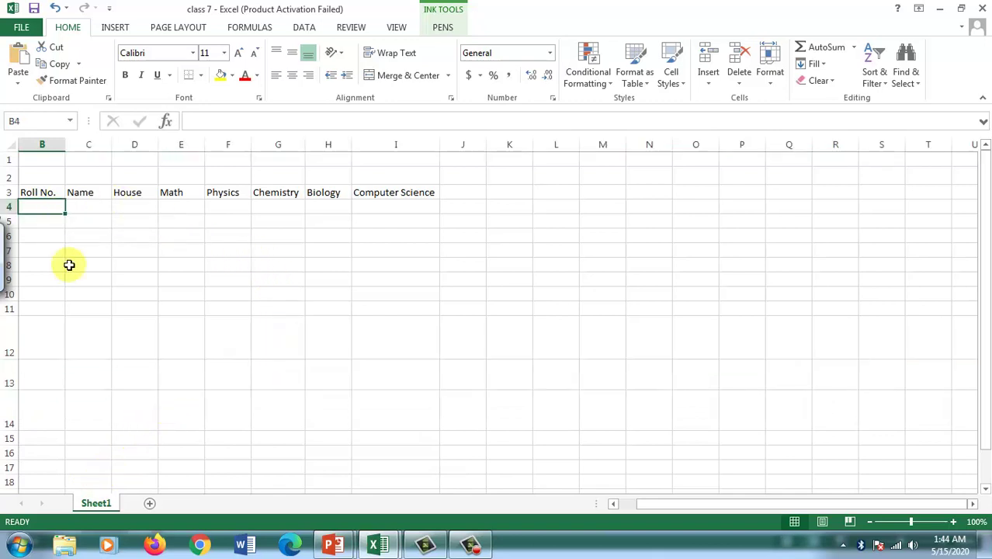
- Enter roll number 1 and the first student's full name in C4, then auto-fit column C
{"action": "type", "text": "1"}
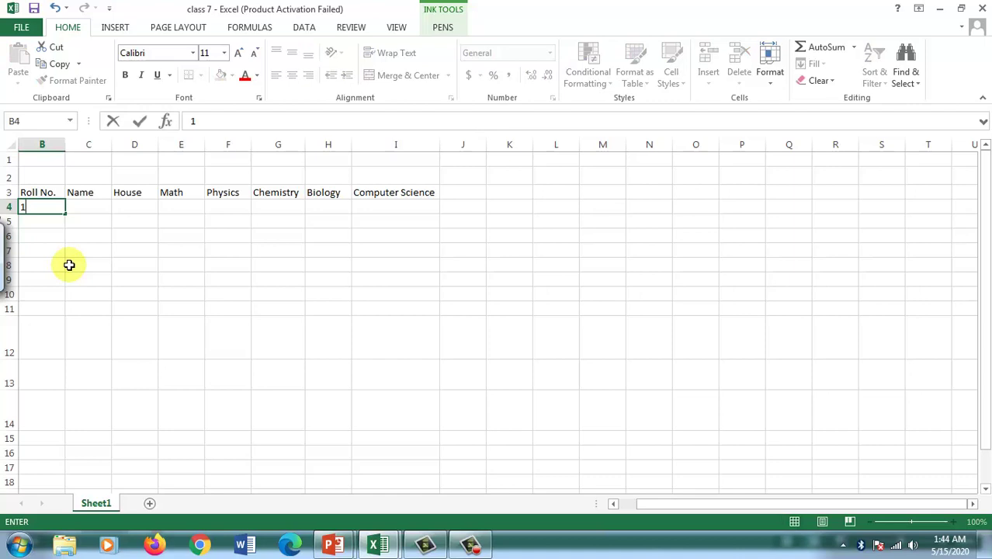
{"action": "key", "text": "Tab"}
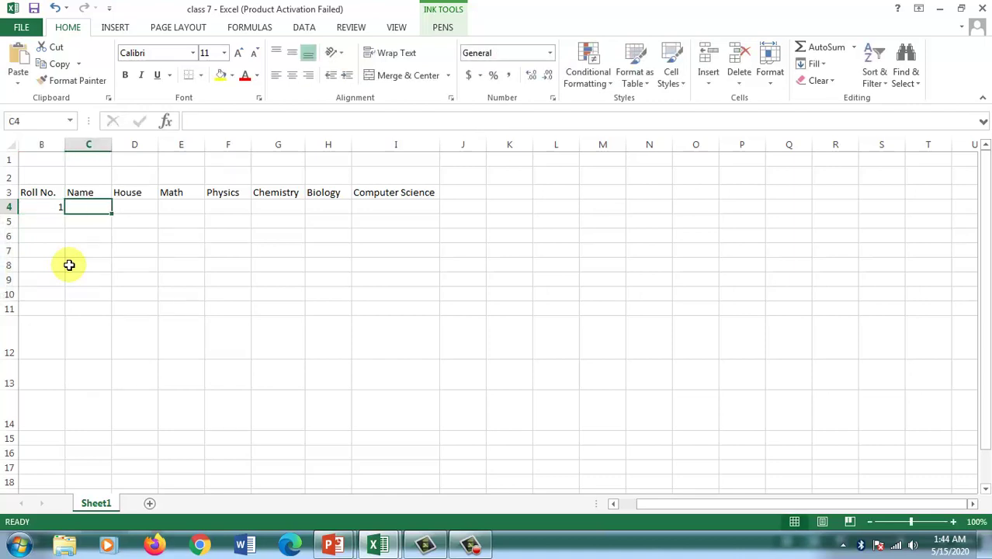
{"action": "type", "text": "a"}
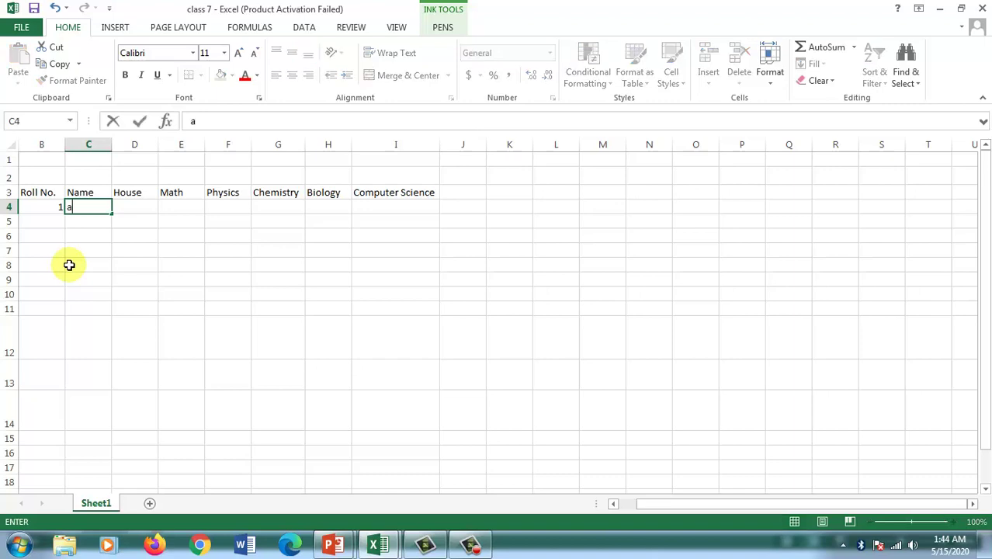
{"action": "type", "text": "as"}
{"action": "type", "text": "hi ma"}
{"action": "type", "text": " Mah"}
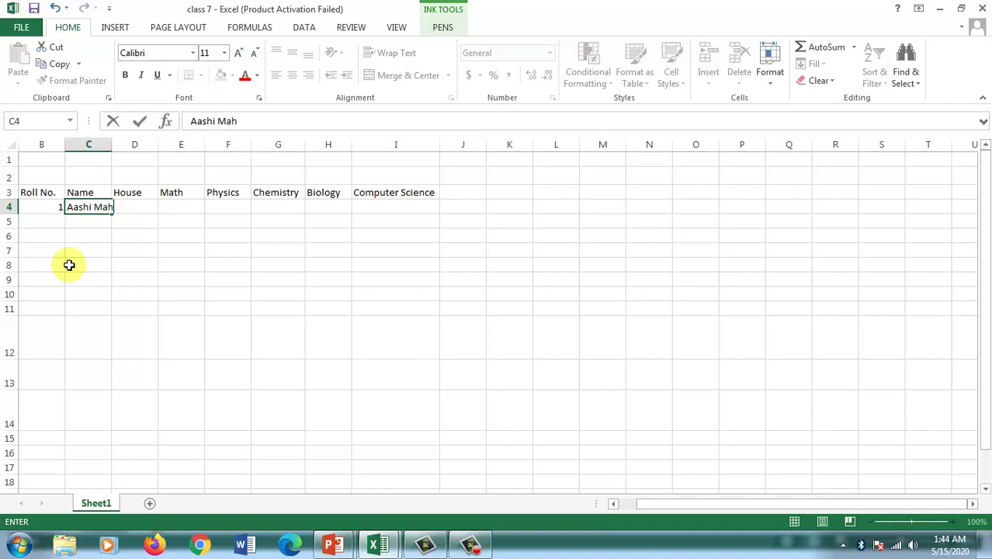
{"action": "type", "text": "ajan"}
{"action": "left_click", "coordinate": [93, 249]}
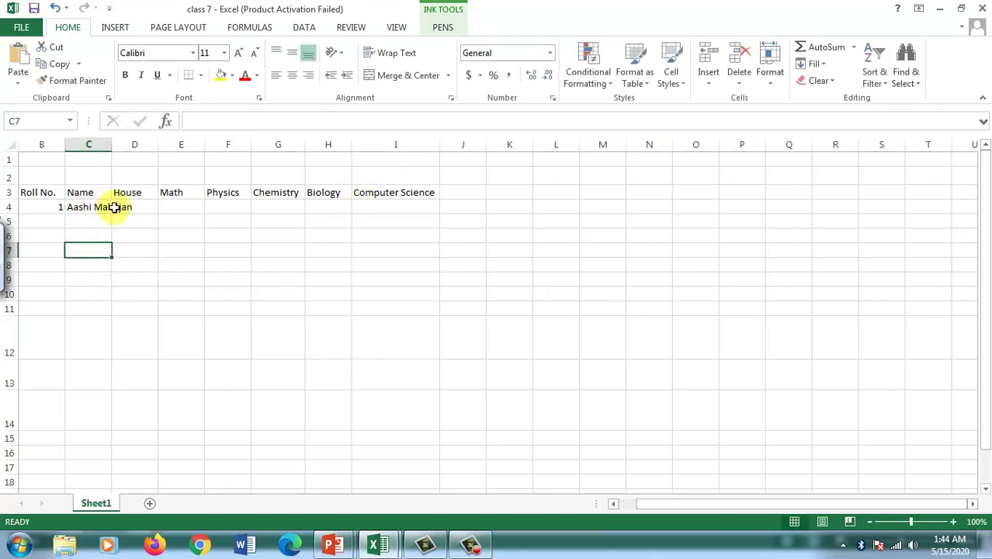
{"action": "double_click", "coordinate": [112, 144]}
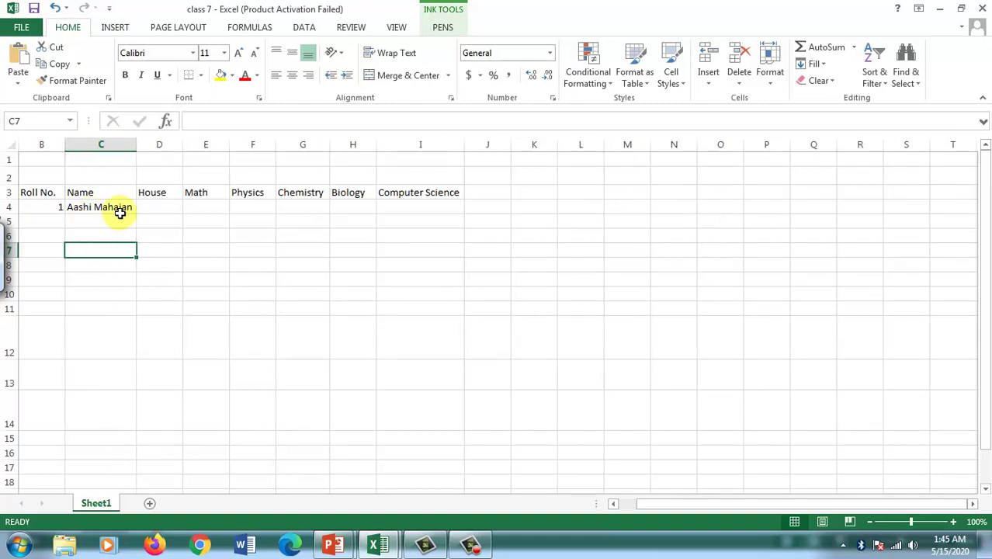
{"action": "left_click", "coordinate": [150, 208]}
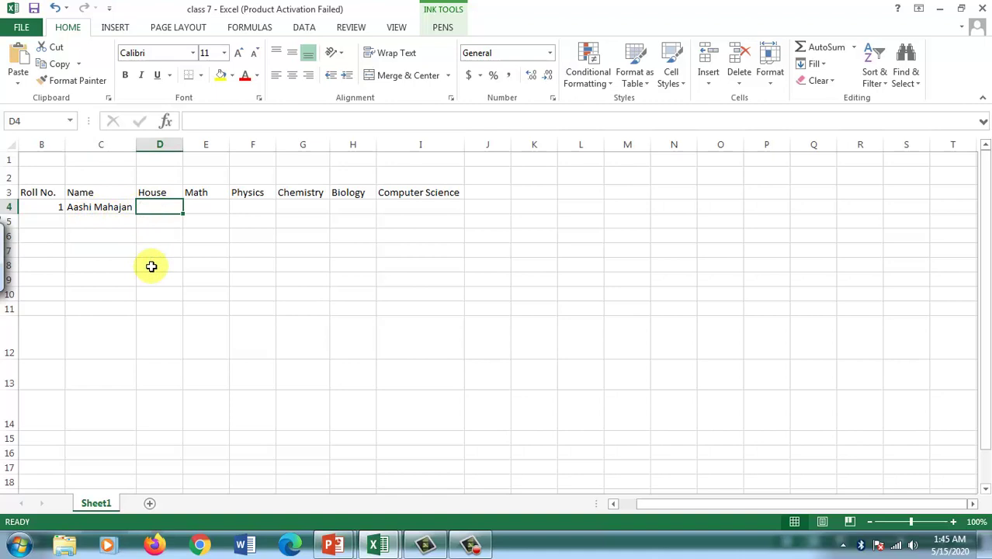
- Enter Blue as roll 1's House in D4, correcting the mistyped entry
{"action": "type", "text": "Blur"}
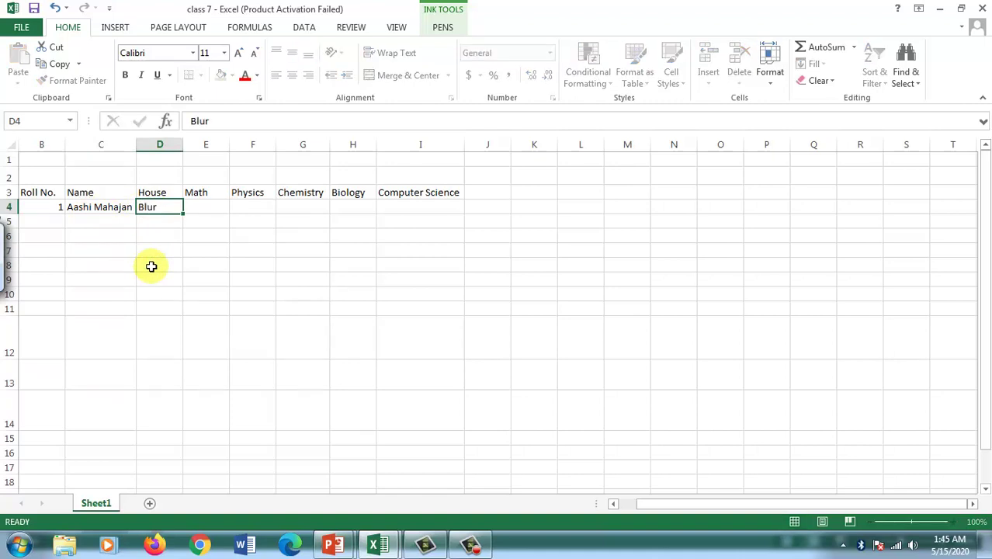
{"action": "key", "text": "Tab"}
{"action": "key", "text": "shift+Tab"}
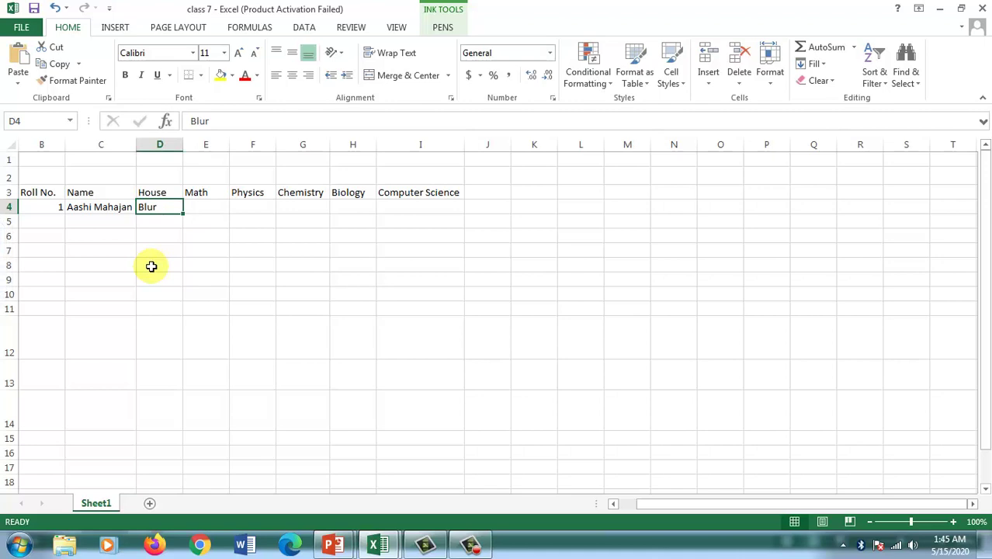
{"action": "type", "text": "Blue"}
{"action": "key", "text": "Tab"}
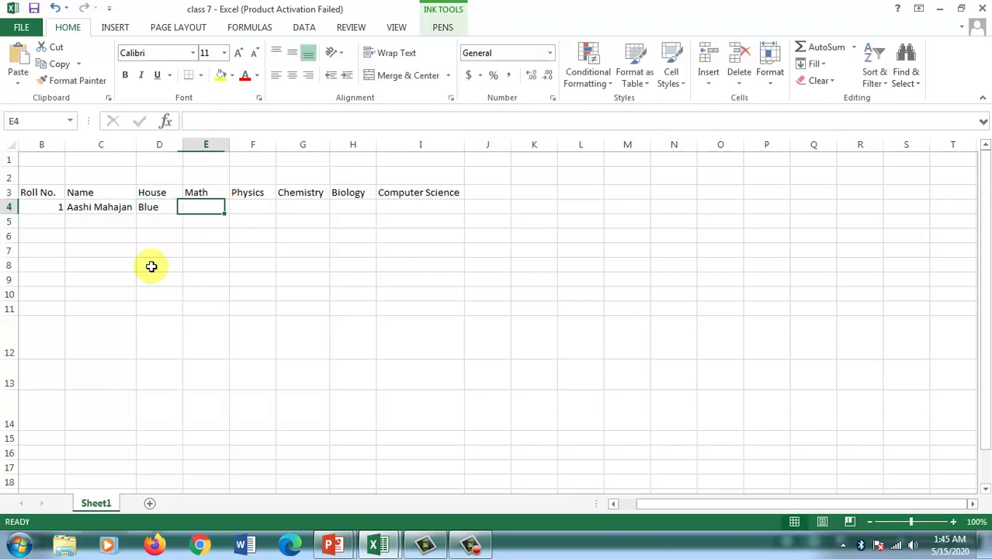
- Enter roll 1's marks 85, 94, 80, 85 and 98 across E4:I4
{"action": "type", "text": "85"}
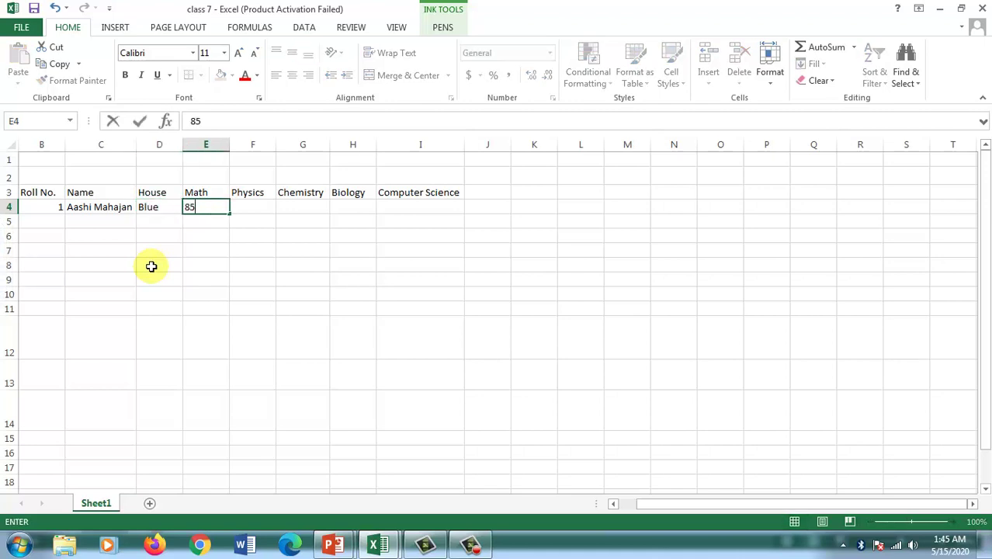
{"action": "key", "text": "Tab"}
{"action": "type", "text": "94"}
{"action": "key", "text": "Tab"}
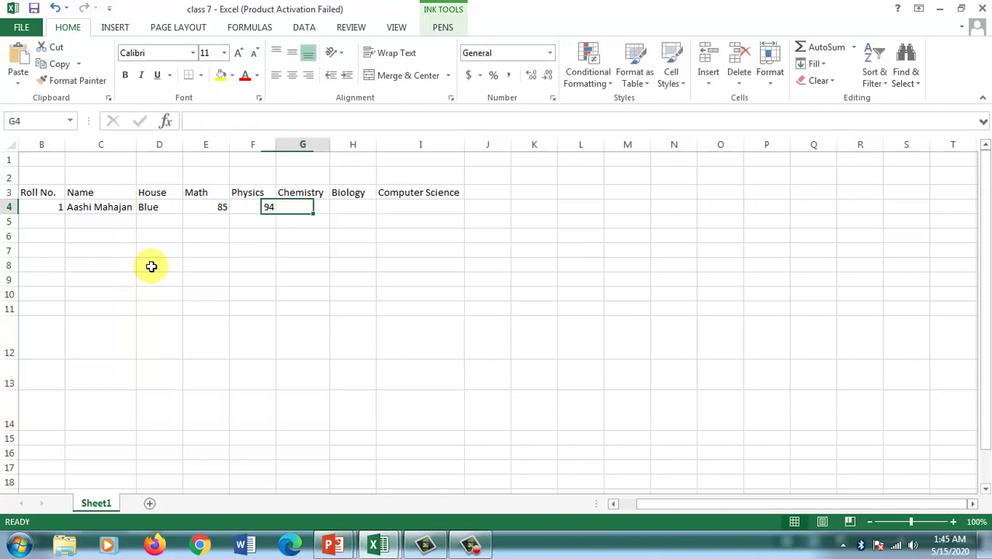
{"action": "type", "text": "80"}
{"action": "key", "text": "Tab"}
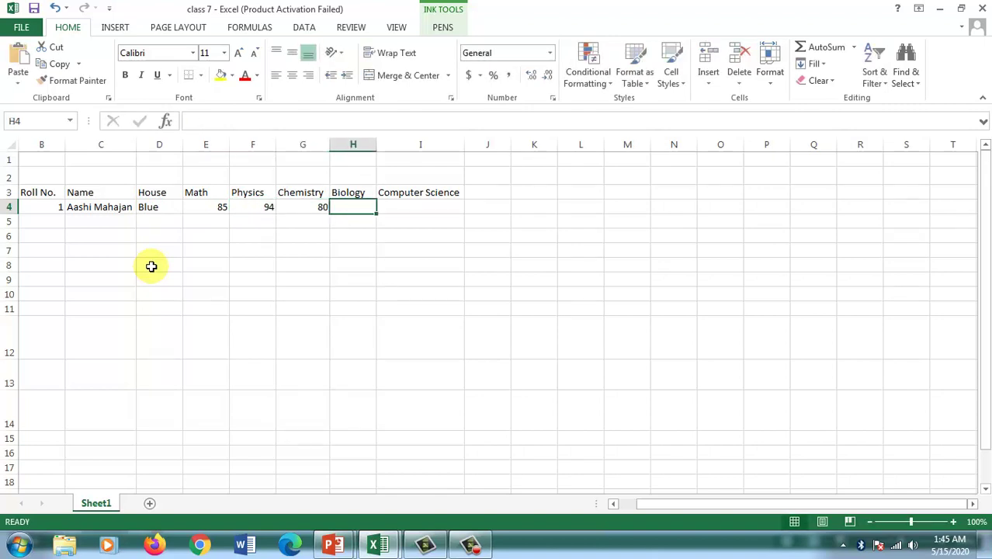
{"action": "type", "text": "85"}
{"action": "key", "text": "Tab"}
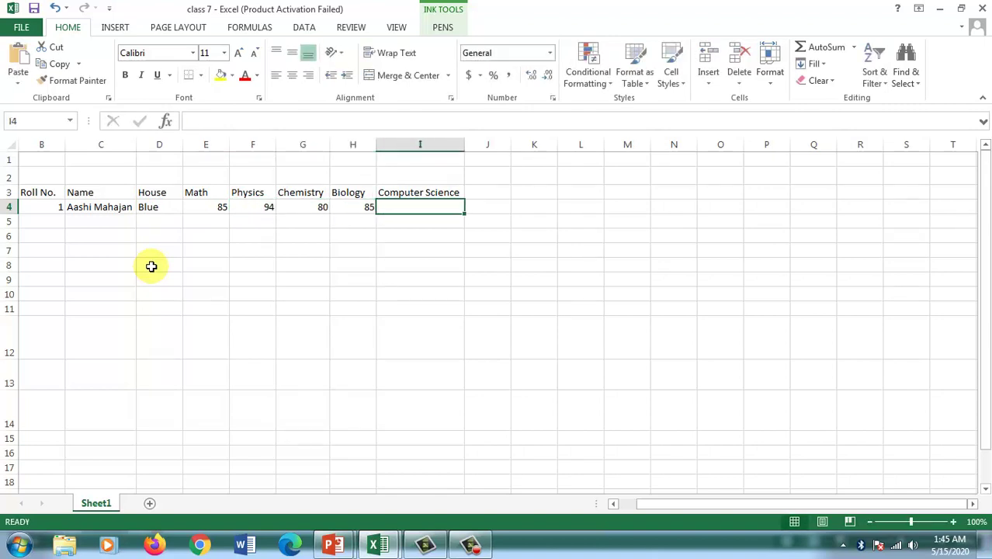
{"action": "type", "text": "98"}
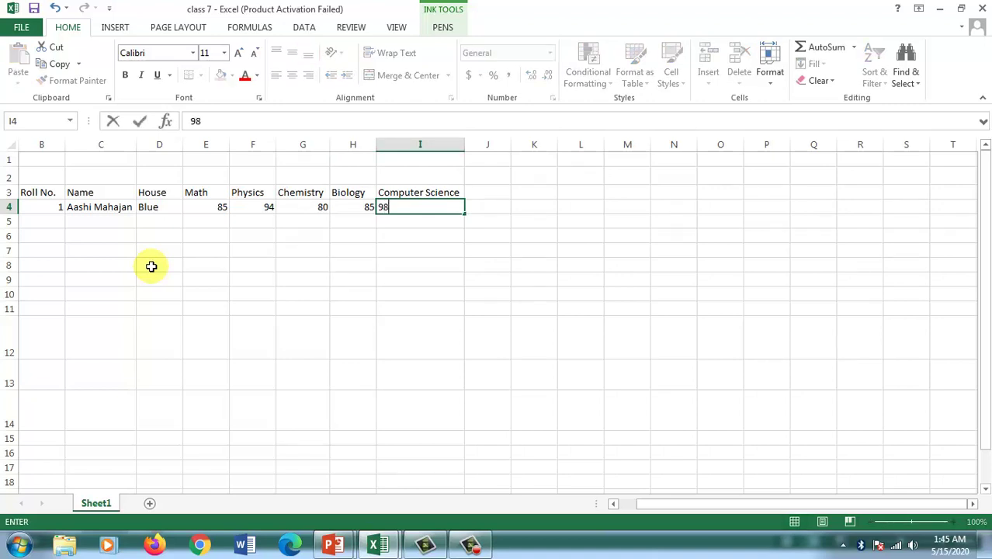
{"action": "left_click", "coordinate": [53, 219]}
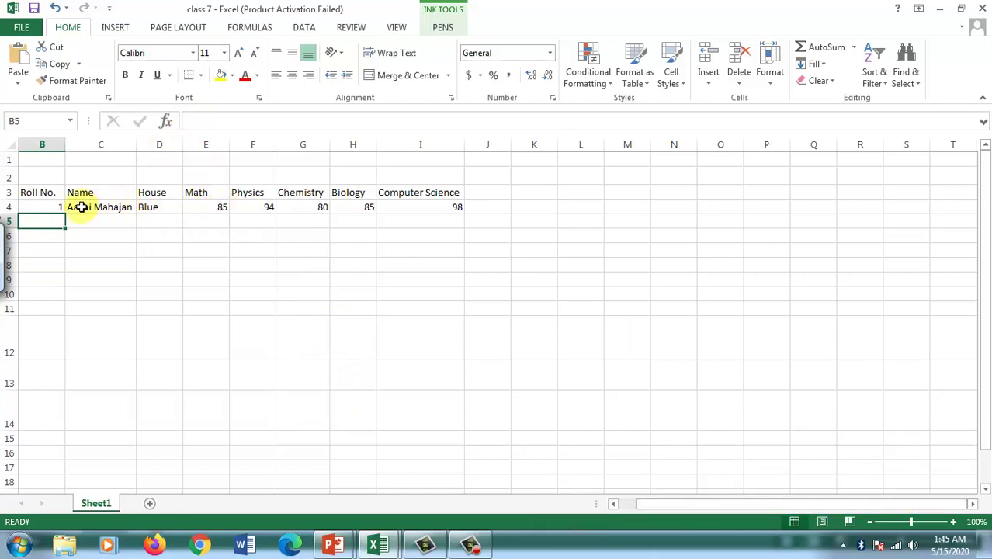
{"action": "left_click", "coordinate": [220, 208]}
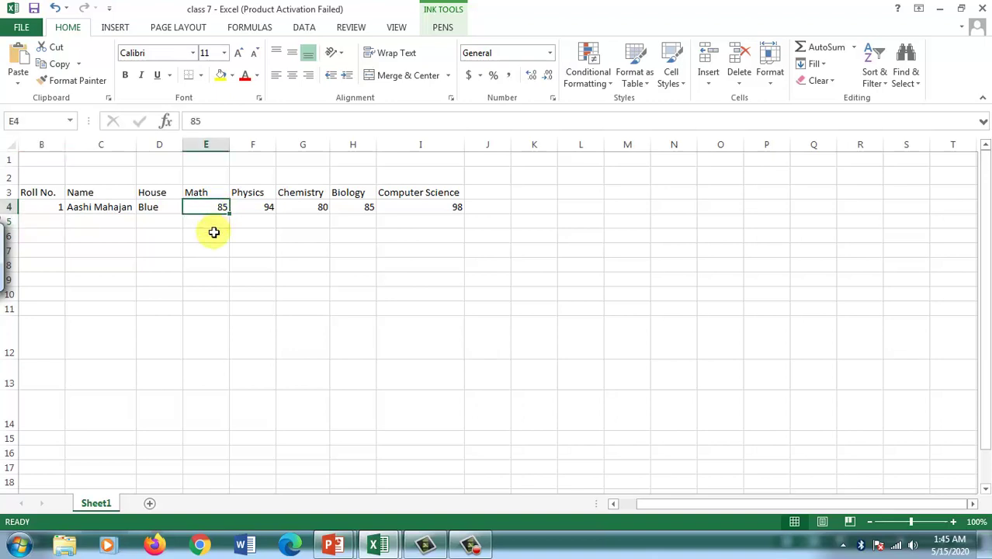
{"action": "left_click", "coordinate": [200, 193]}
{"action": "left_click", "coordinate": [250, 193]}
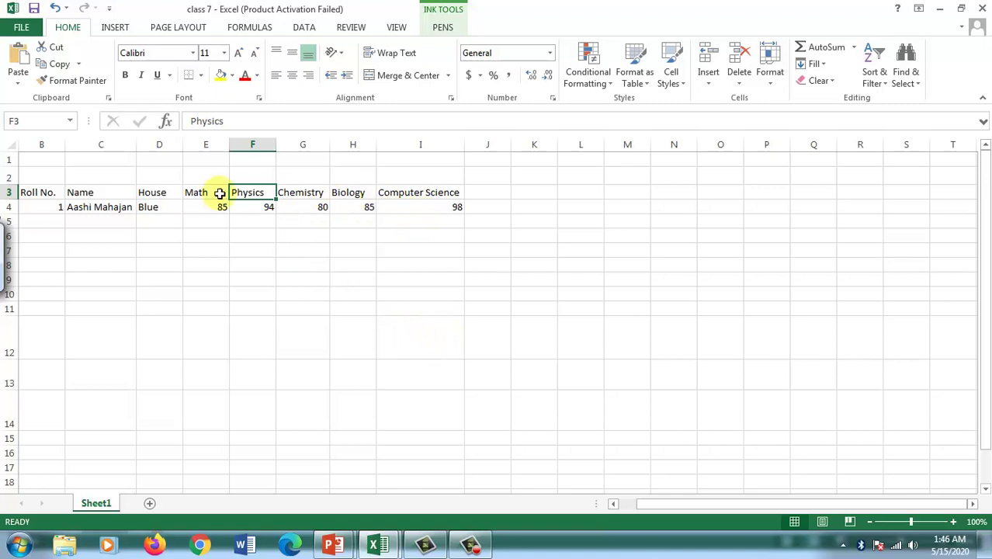
{"action": "left_click_drag", "start_coordinate": [203, 172], "coordinate": [160, 177]}
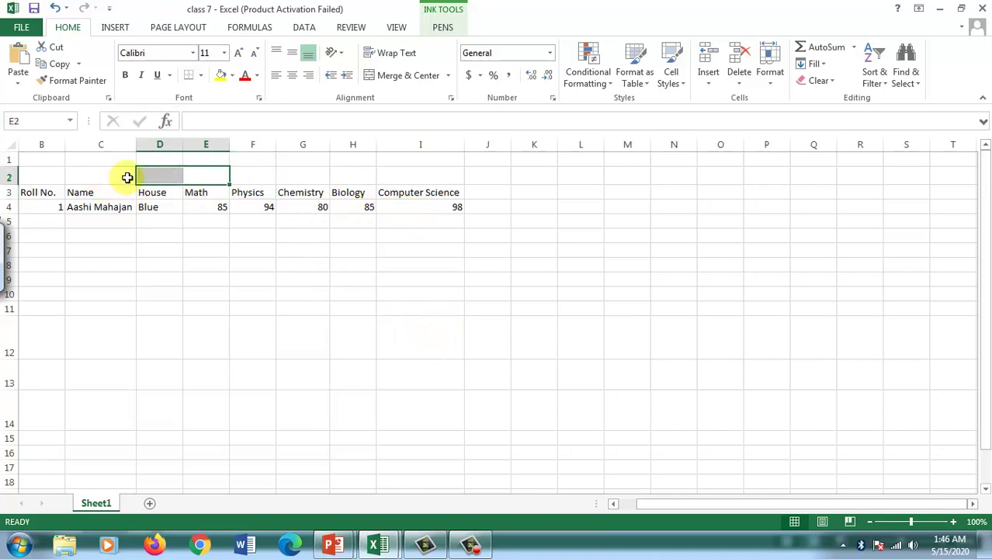
- Type a title in D2, then replace it with CLASS 7 MARKS LIST in capitals
{"action": "left_click", "coordinate": [147, 177]}
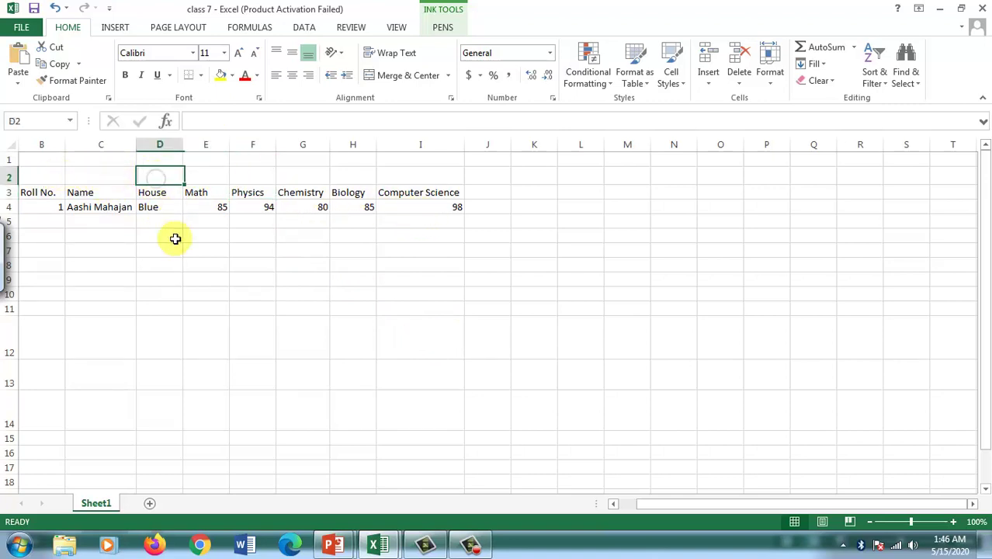
{"action": "type", "text": "Class"}
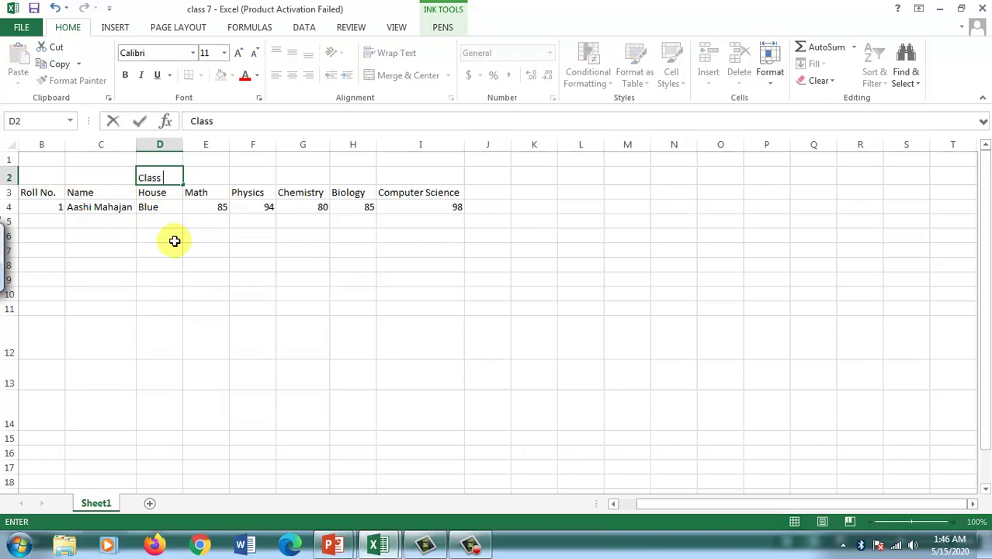
{"action": "type", "text": " &"}
{"action": "key", "text": "BackSpace"}
{"action": "type", "text": "7 marks List"}
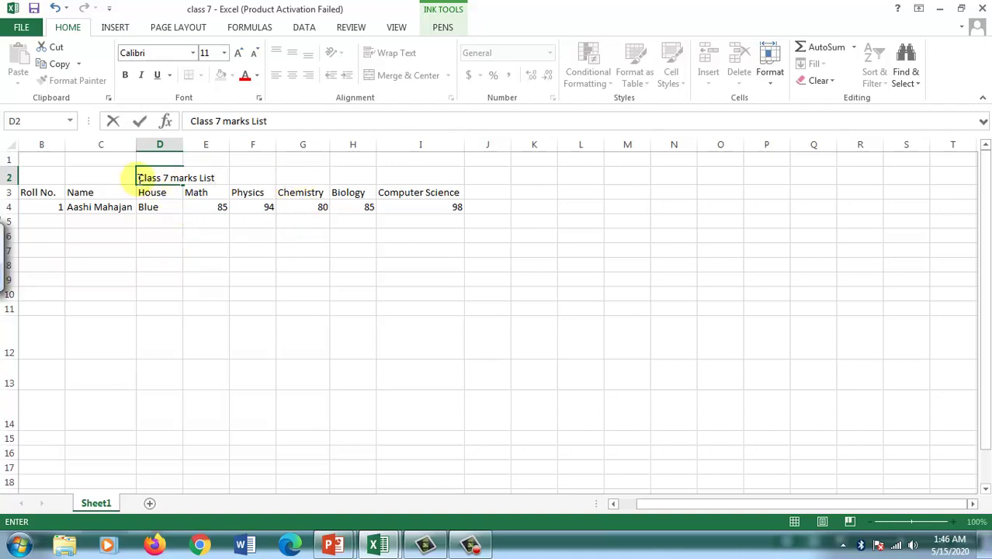
{"action": "left_click_drag", "start_coordinate": [138, 178], "coordinate": [215, 178]}
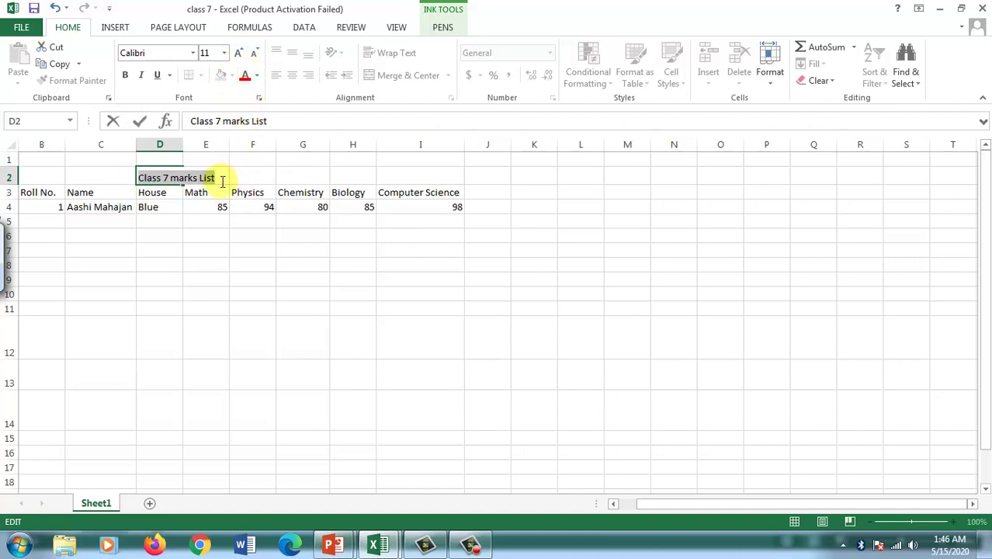
{"action": "key", "text": "BackSpace"}
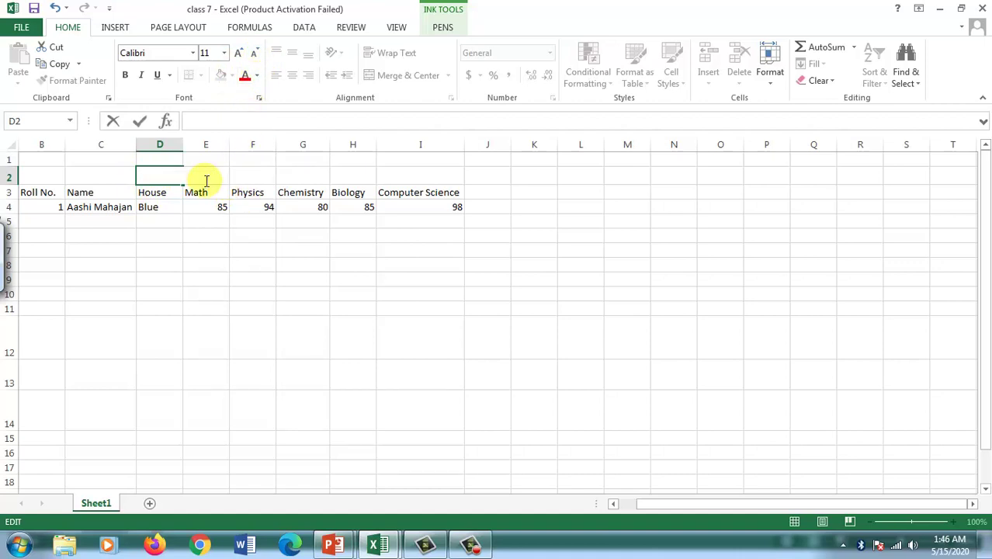
{"action": "key", "text": "Caps_Lock"}
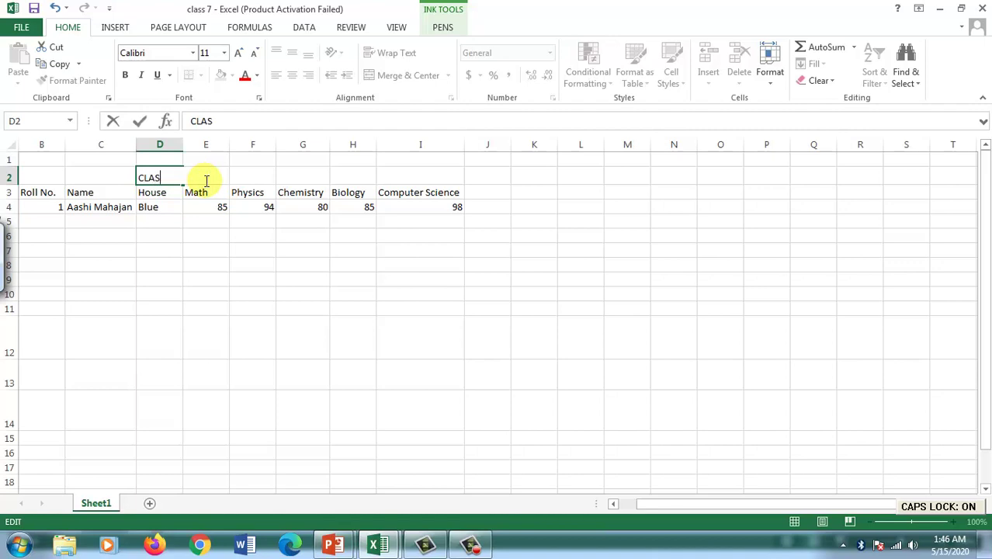
{"action": "type", "text": "CLASS 7"}
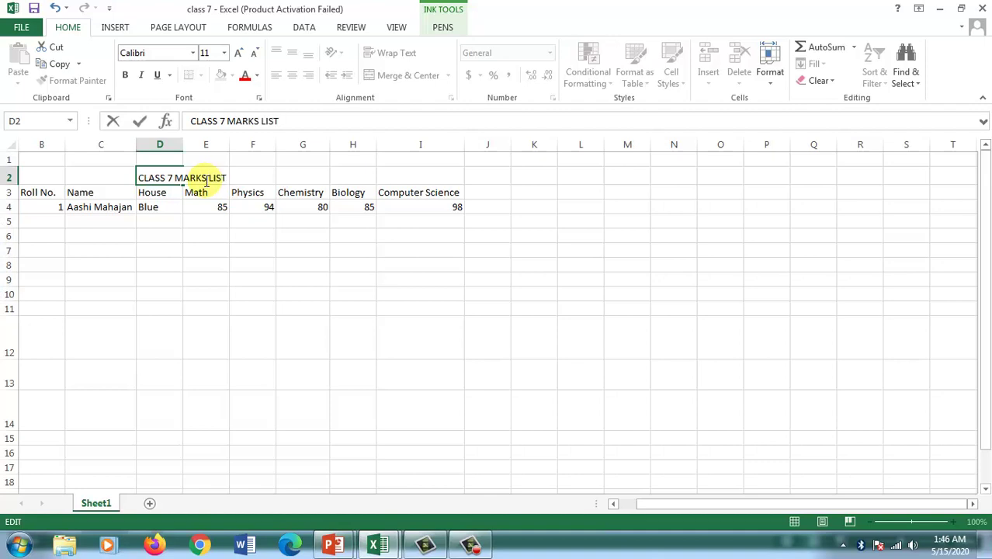
{"action": "type", "text": " MARKS LIST"}
{"action": "left_click", "coordinate": [195, 249]}
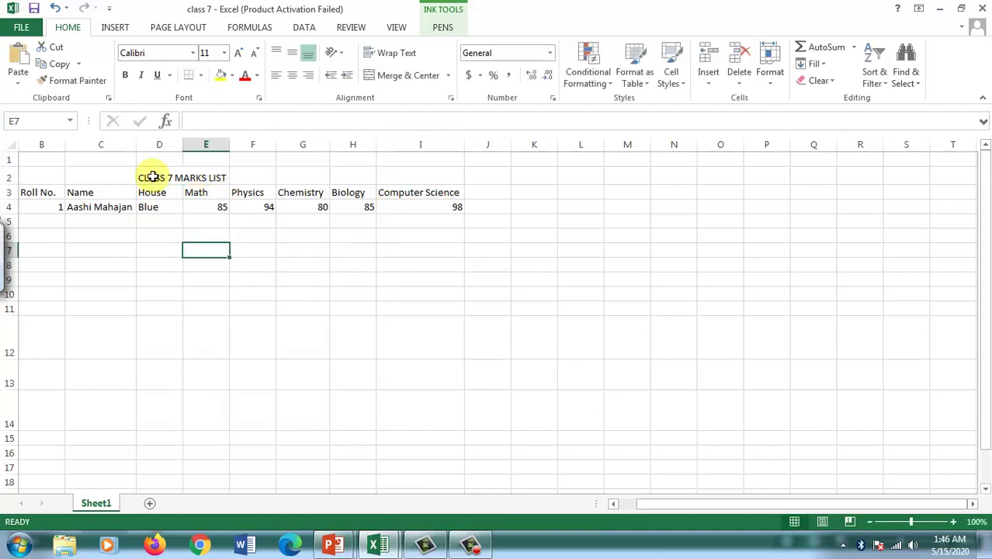
- Apply All Borders to the table range B3:I13
{"action": "left_click_drag", "start_coordinate": [153, 177], "coordinate": [210, 177]}
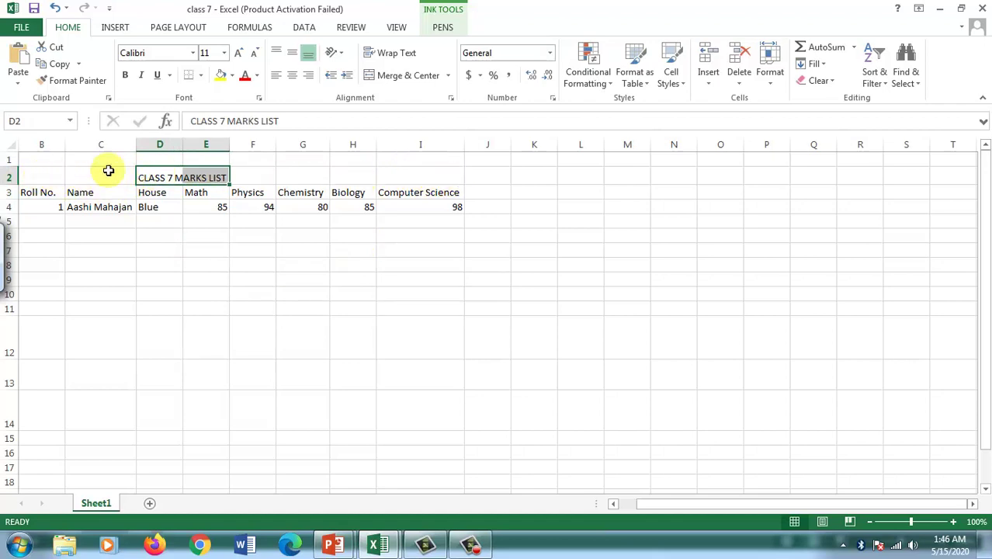
{"action": "left_click", "coordinate": [41, 178]}
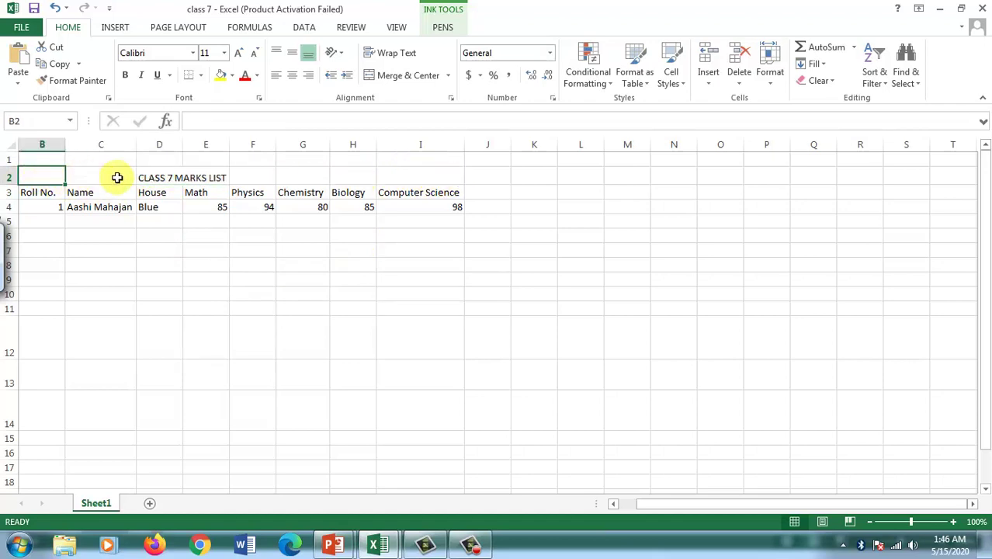
{"action": "left_click", "coordinate": [432, 181]}
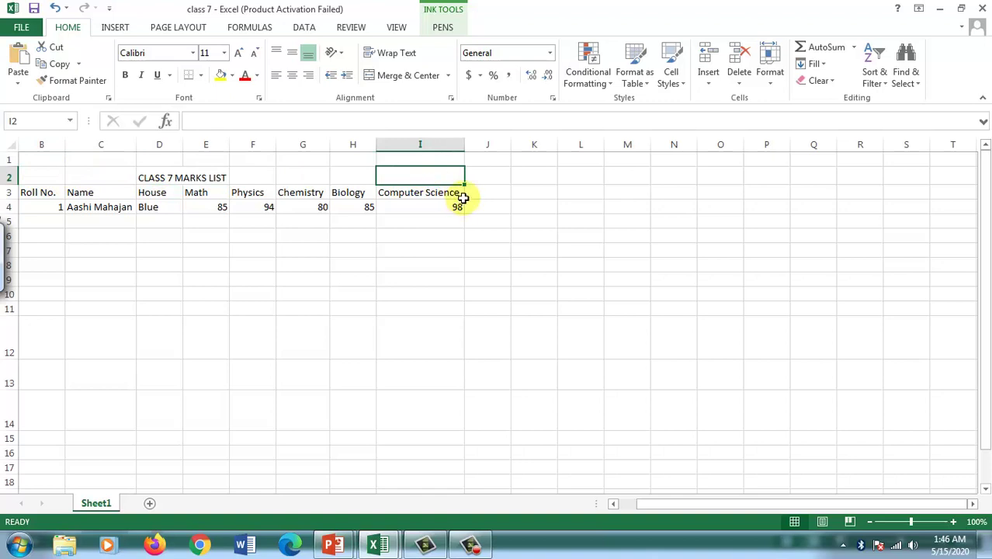
{"action": "left_click_drag", "start_coordinate": [37, 190], "coordinate": [419, 367]}
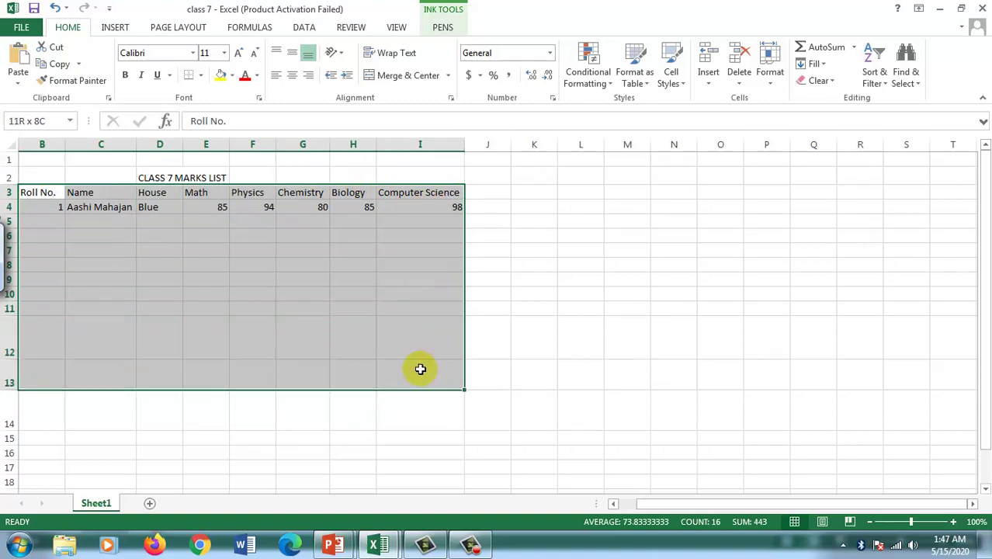
{"action": "left_click", "coordinate": [201, 75]}
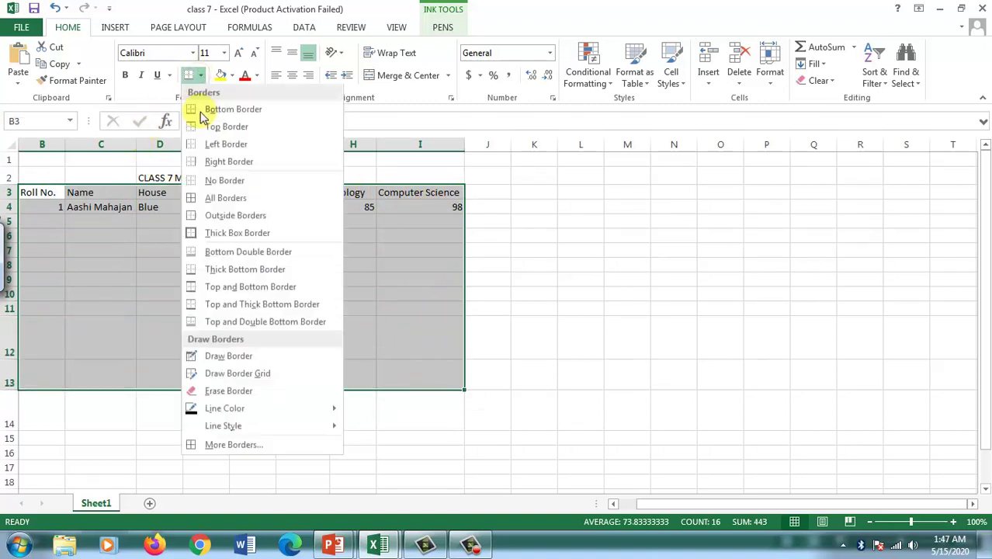
{"action": "left_click", "coordinate": [208, 204]}
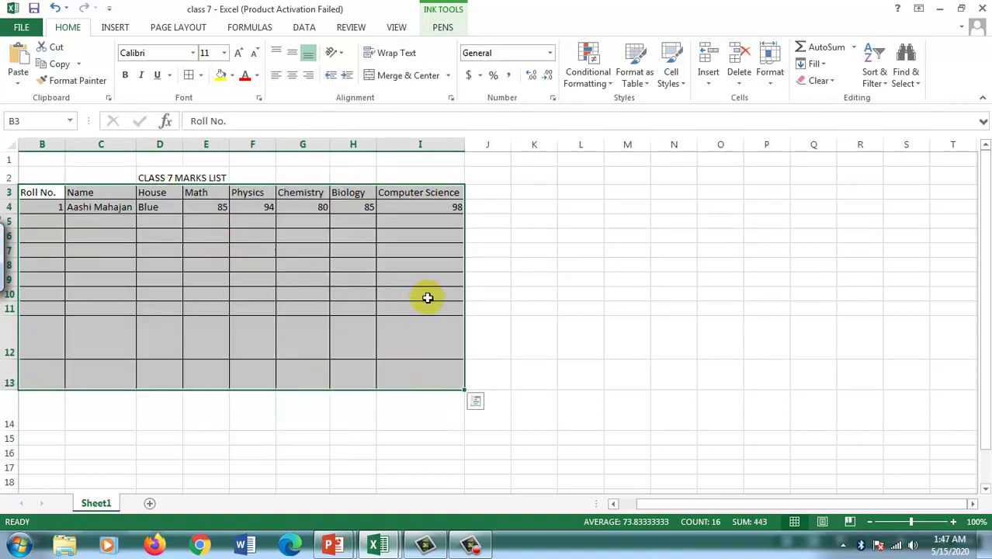
{"action": "left_click_drag", "start_coordinate": [39, 177], "coordinate": [423, 177]}
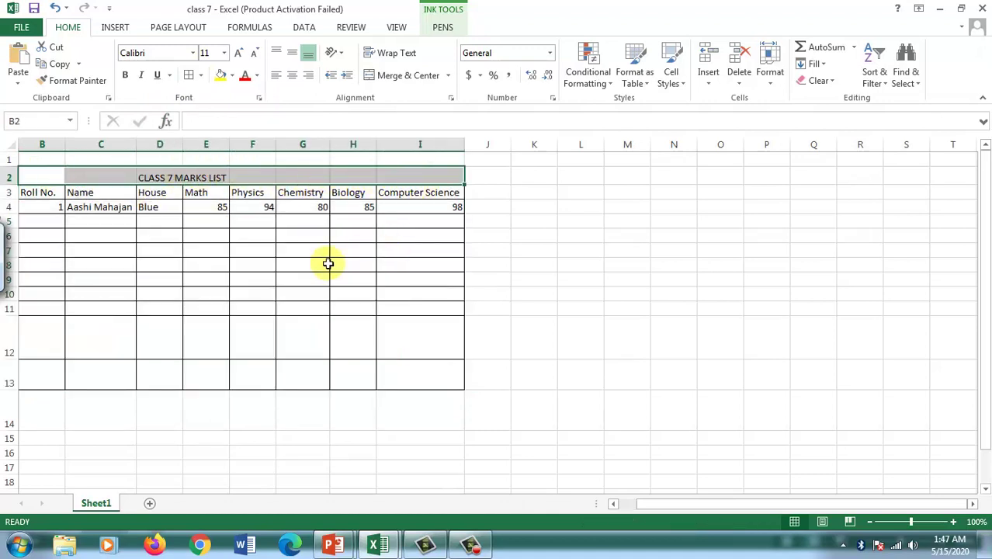
- Merge and center the title across B2:I2 and set it to 18 pt
{"action": "left_click", "coordinate": [113, 177]}
{"action": "left_click", "coordinate": [155, 177]}
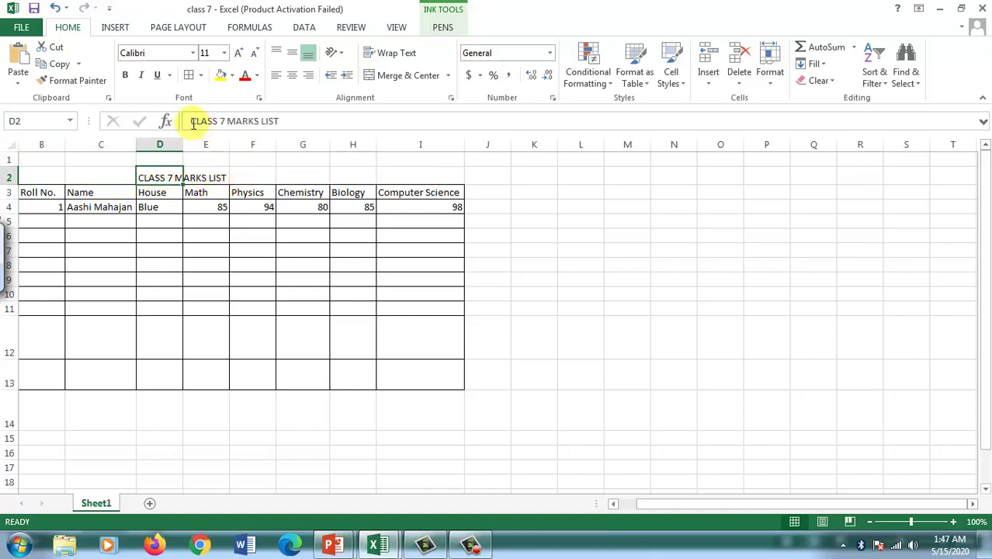
{"action": "left_click_drag", "start_coordinate": [191, 121], "coordinate": [283, 132]}
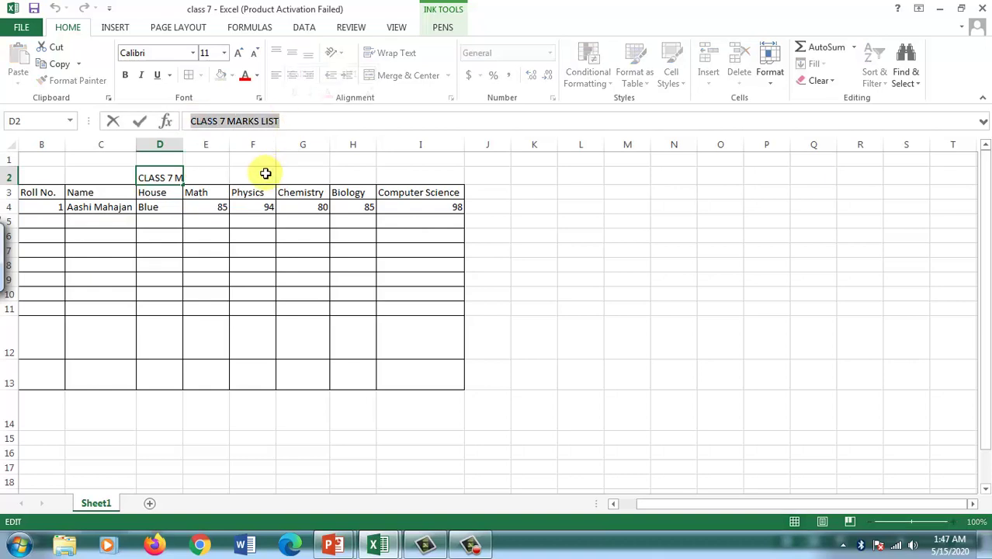
{"action": "left_click", "coordinate": [159, 250]}
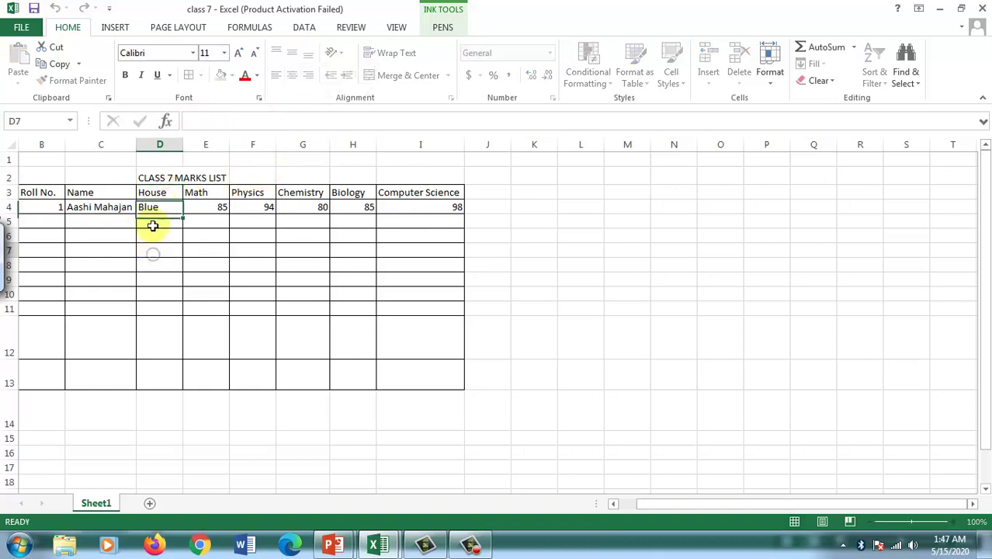
{"action": "left_click_drag", "start_coordinate": [33, 175], "coordinate": [423, 175]}
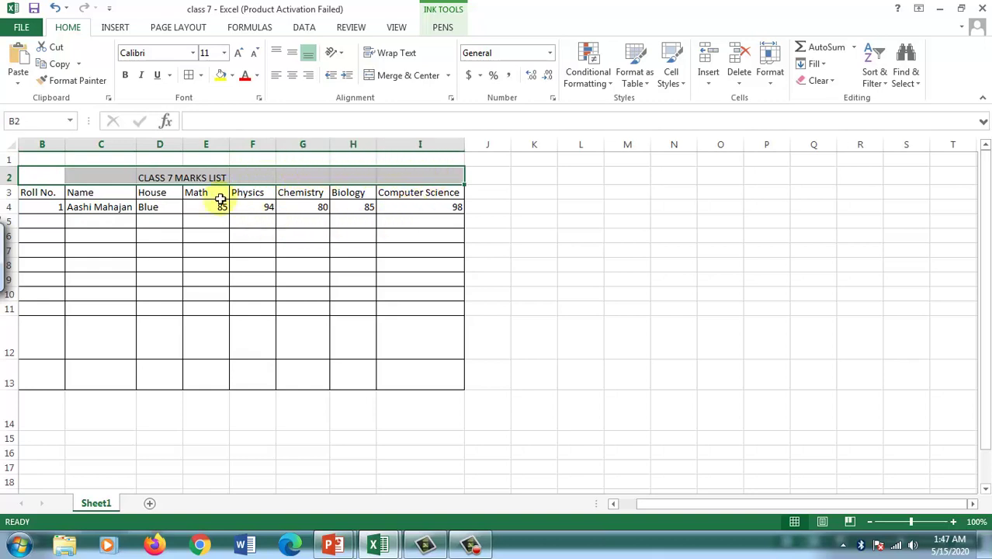
{"action": "left_click", "coordinate": [398, 78]}
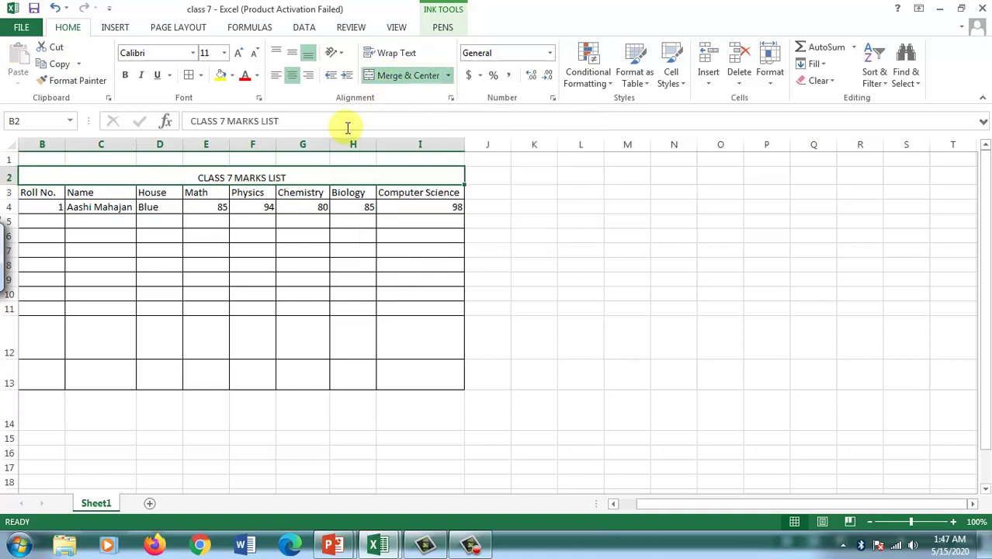
{"action": "left_click", "coordinate": [224, 53]}
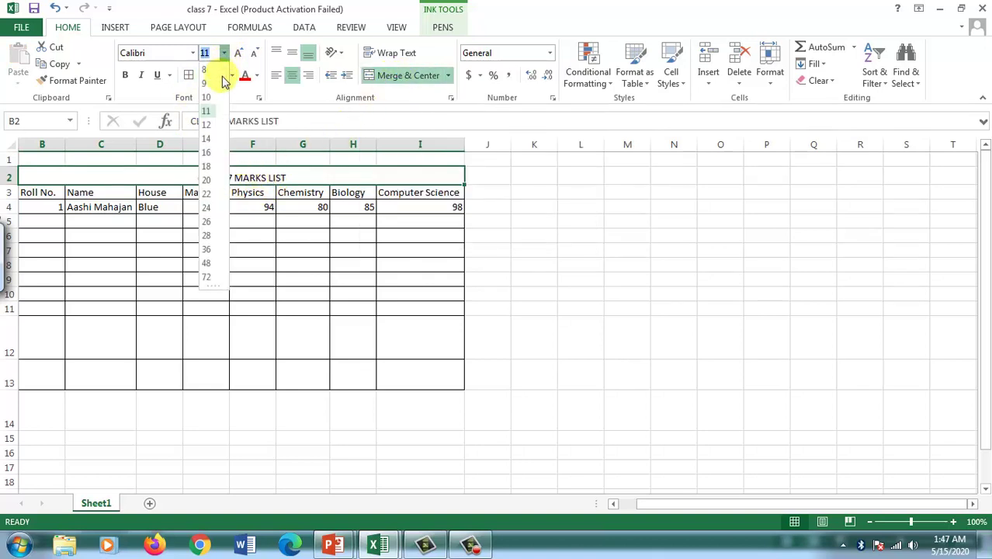
{"action": "left_click", "coordinate": [205, 166]}
{"action": "left_click", "coordinate": [275, 277]}
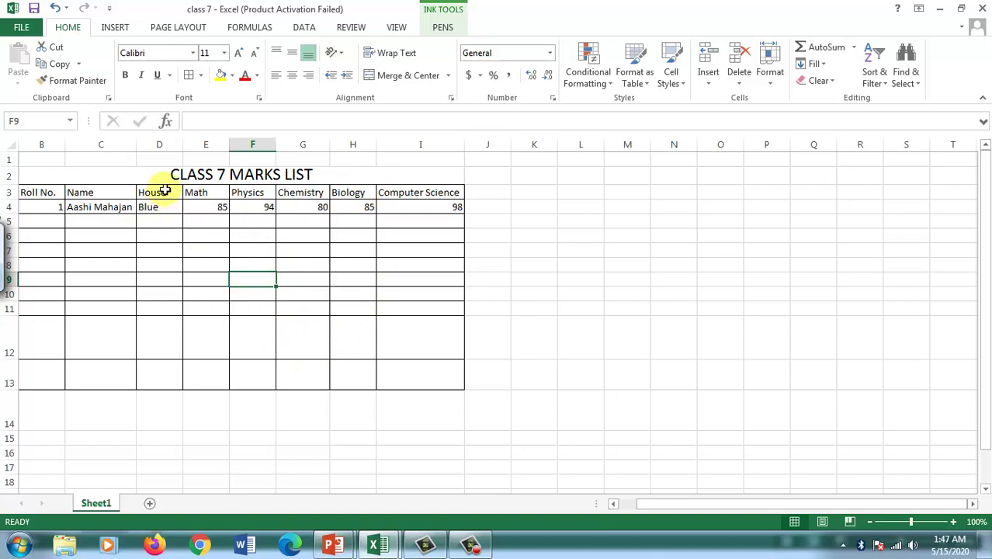
- Make the merged title bold and give it a Thick Box Border
{"action": "left_click", "coordinate": [31, 177]}
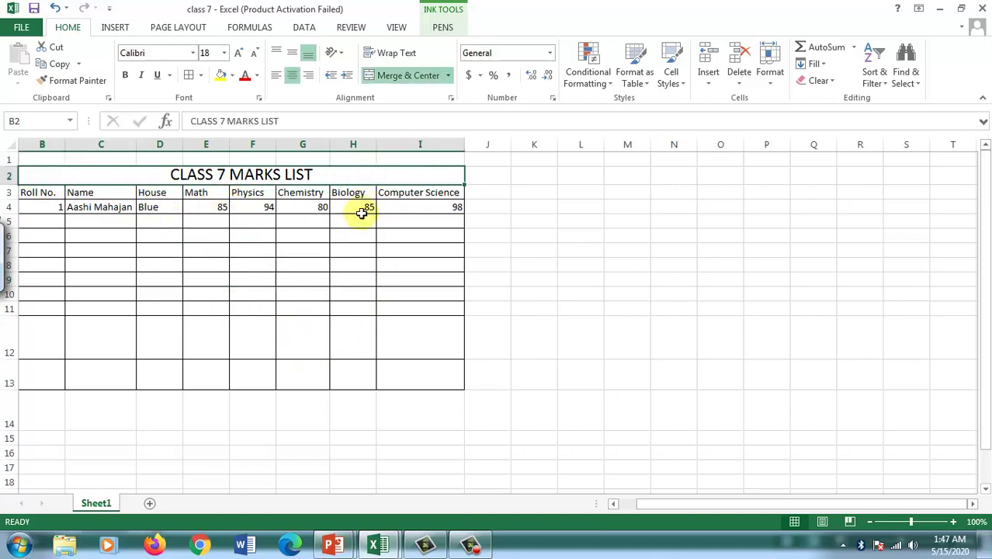
{"action": "left_click", "coordinate": [124, 75]}
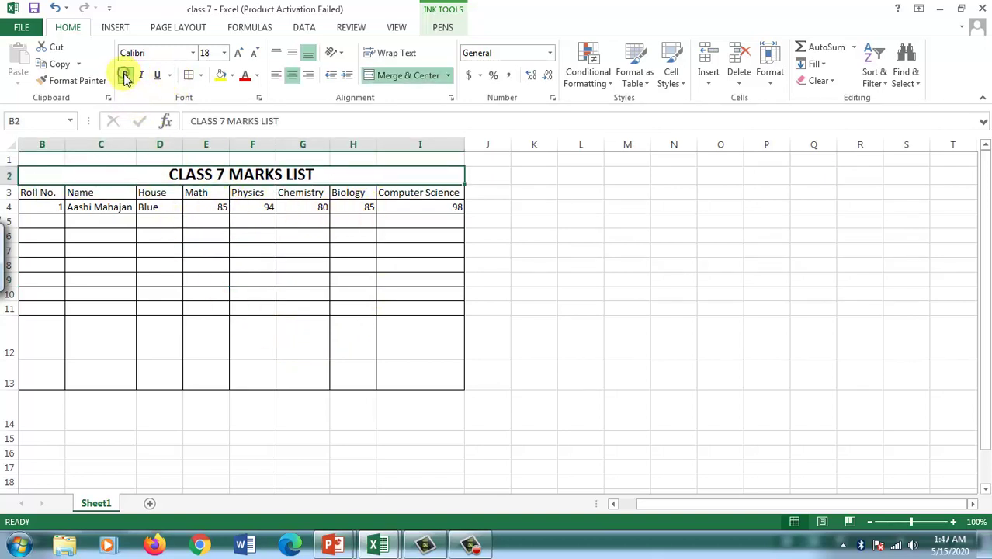
{"action": "left_click", "coordinate": [200, 76]}
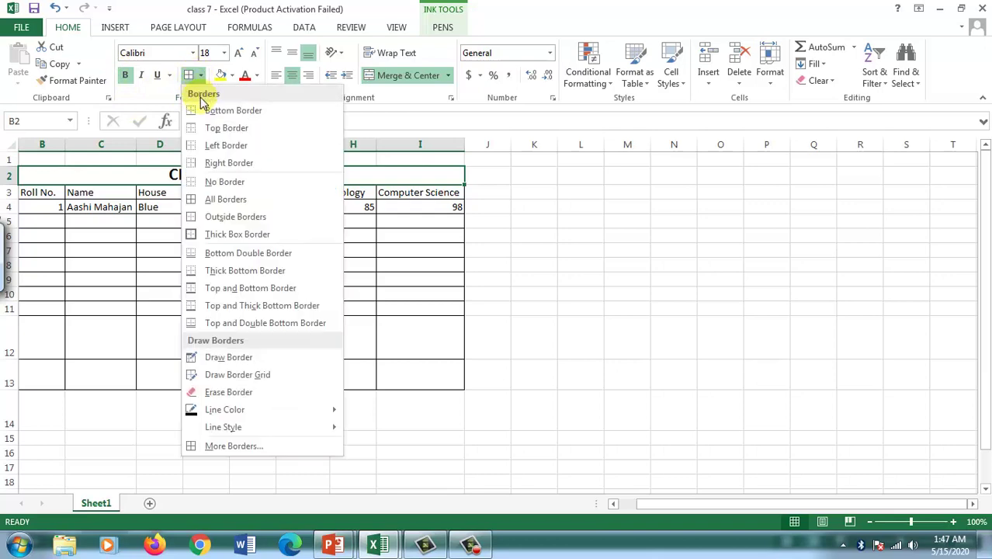
{"action": "left_click", "coordinate": [237, 234]}
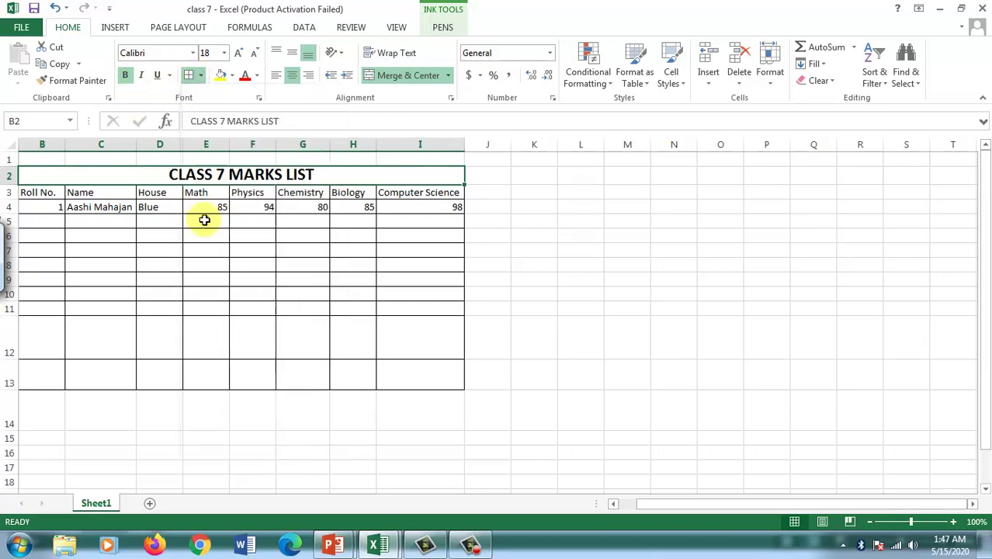
{"action": "left_click", "coordinate": [158, 249]}
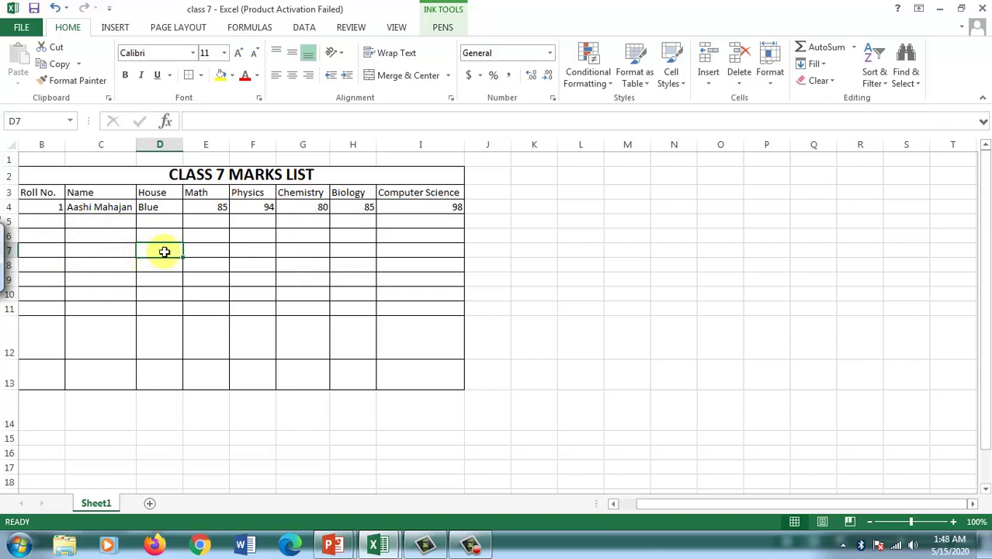
- Start overwriting roll 1's House in D4 with R, then undo it
{"action": "left_click", "coordinate": [153, 206]}
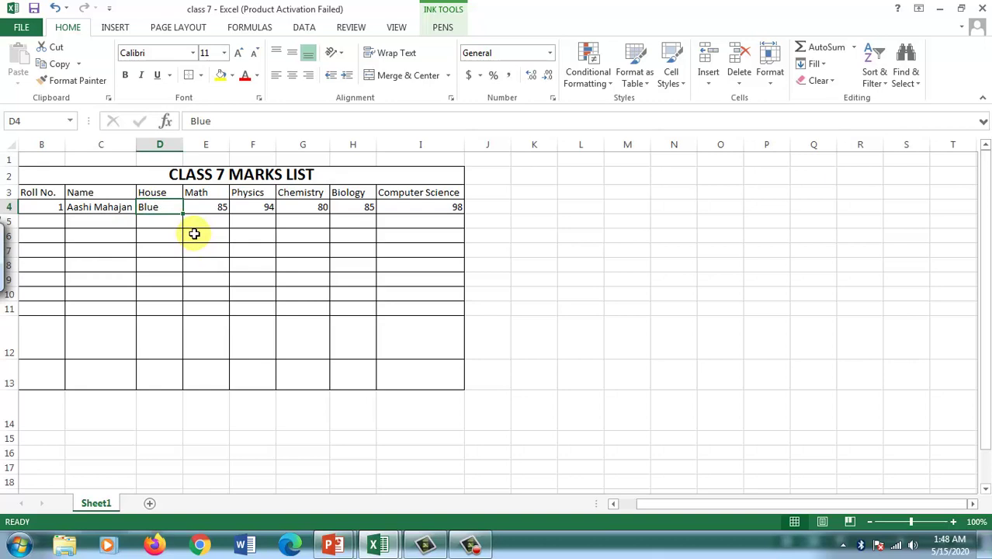
{"action": "left_click", "coordinate": [166, 264]}
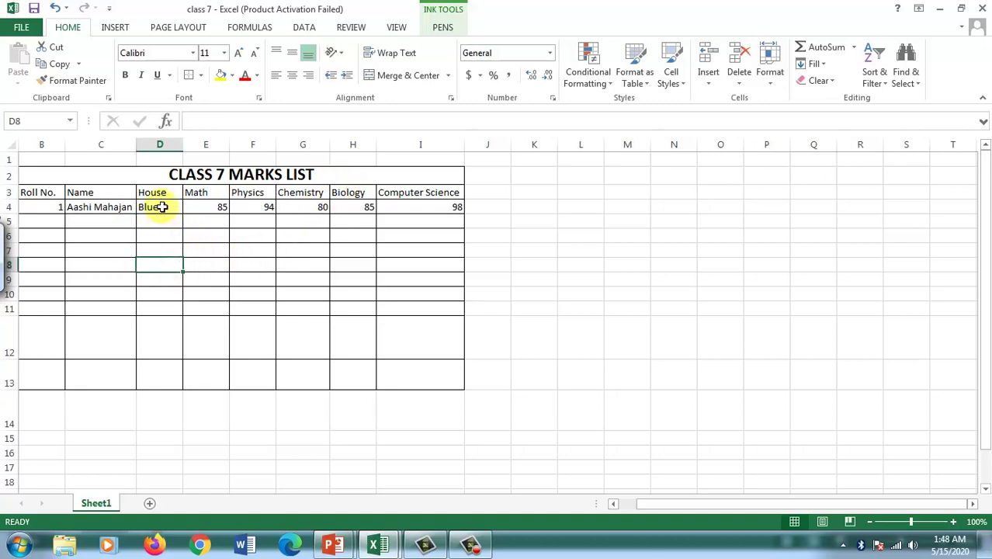
{"action": "left_click", "coordinate": [160, 208]}
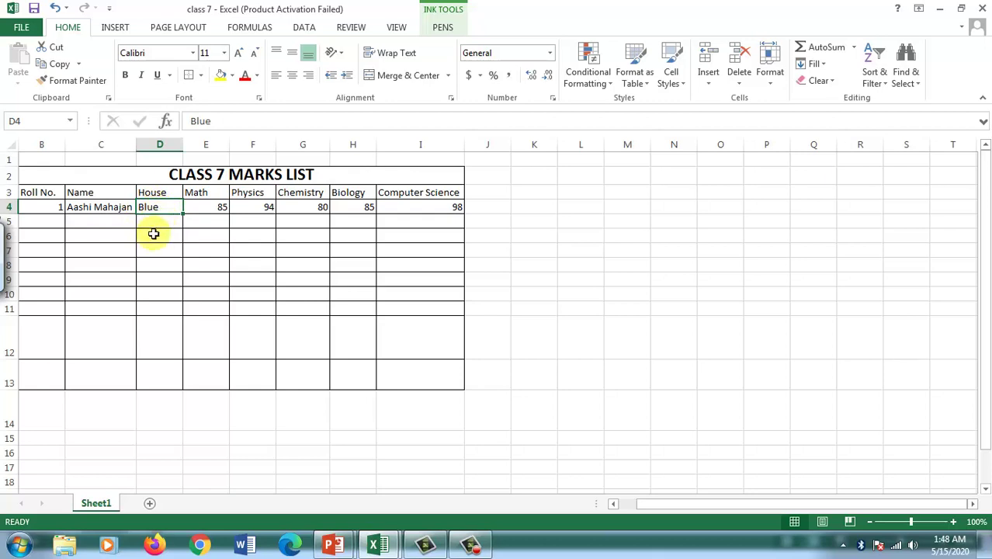
{"action": "type", "text": "RED"}
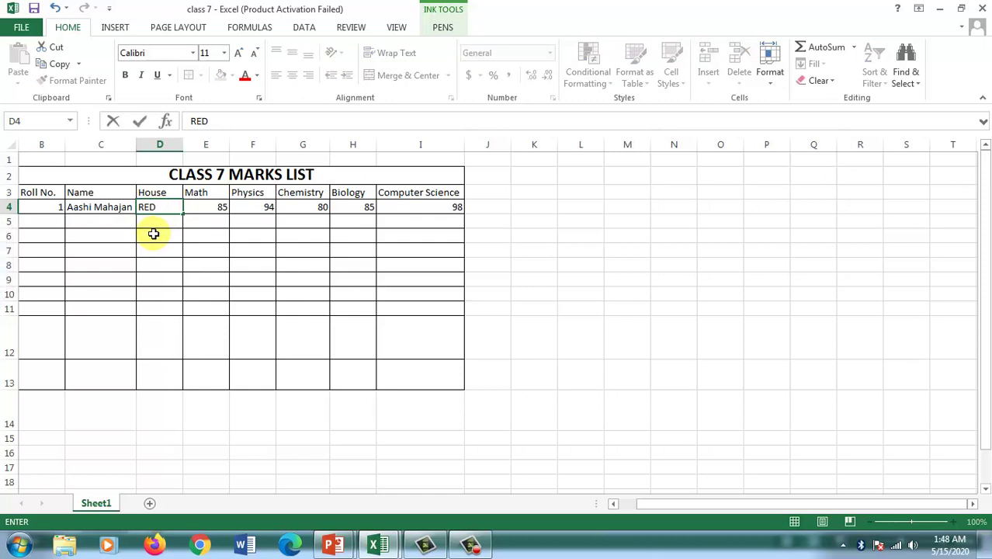
{"action": "key", "text": "ctrl+z"}
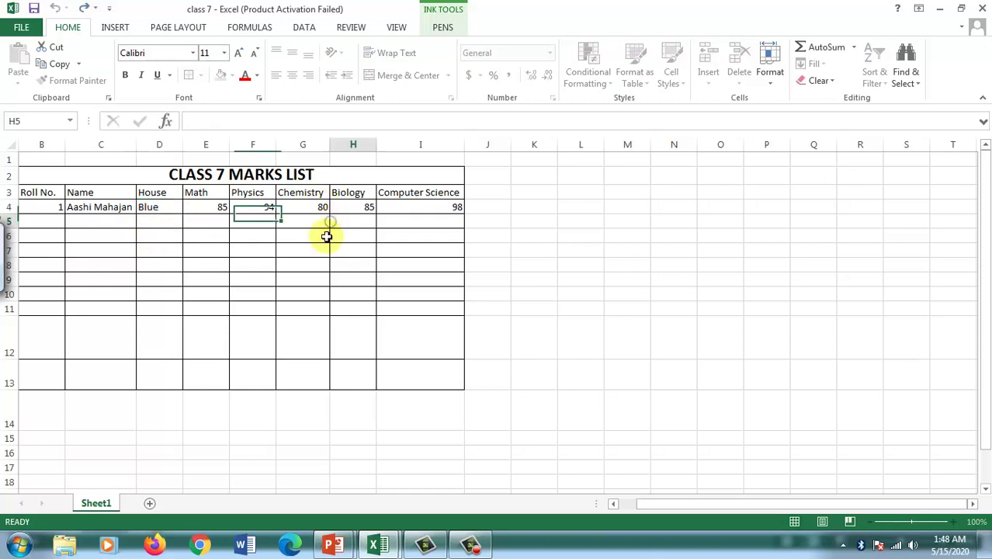
{"action": "left_click", "coordinate": [342, 223]}
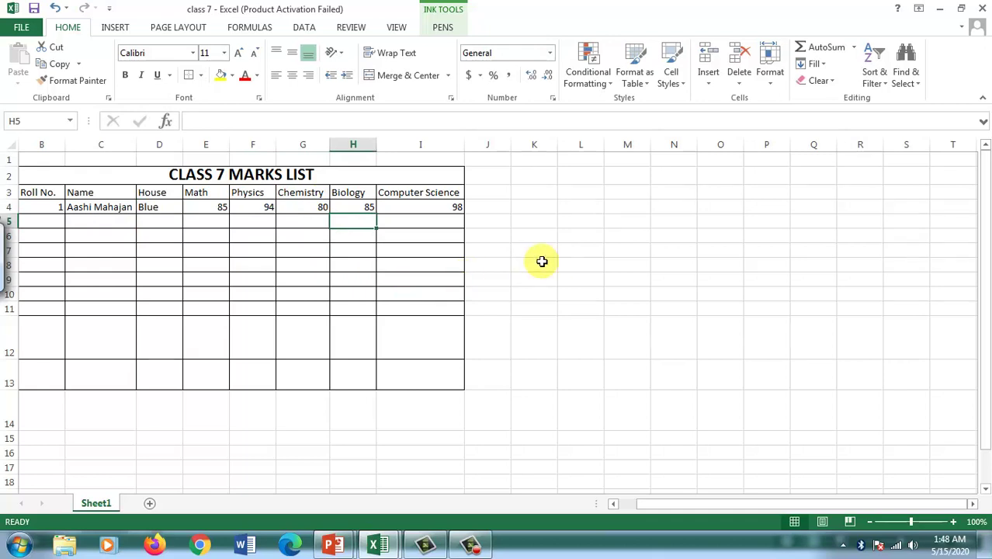
{"action": "left_click", "coordinate": [623, 235]}
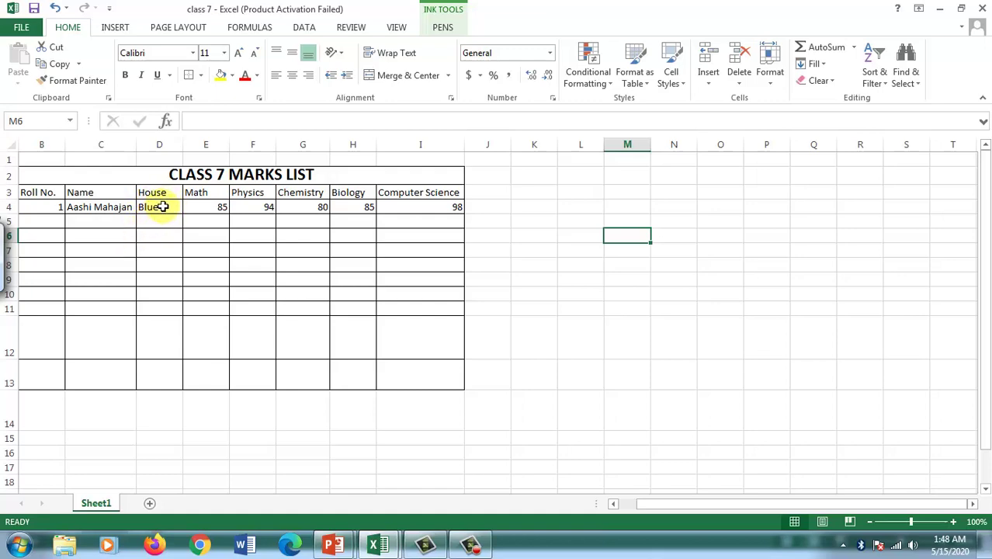
- Replace Blue with RED in D4 through the formula bar
{"action": "left_click", "coordinate": [170, 206]}
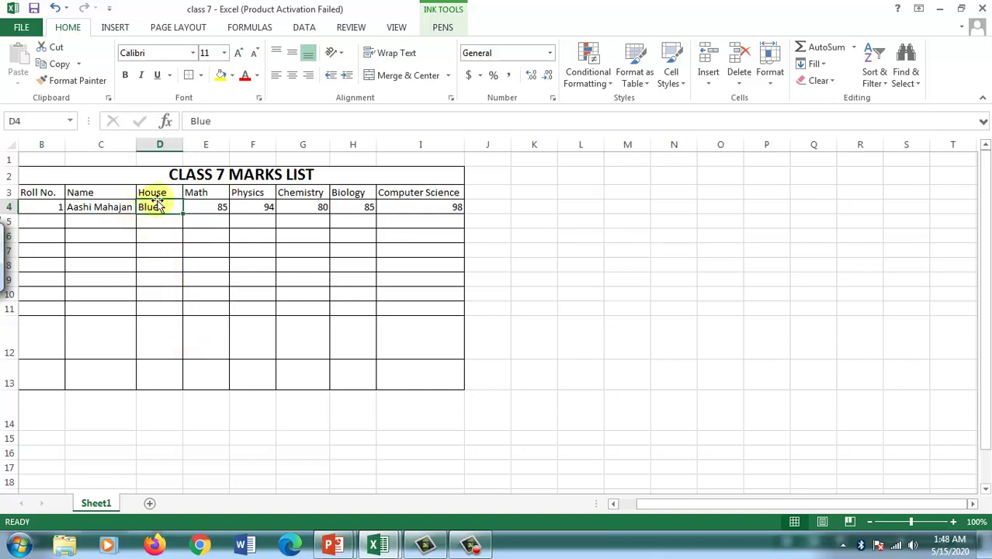
{"action": "left_click", "coordinate": [210, 122]}
{"action": "left_click_drag", "start_coordinate": [187, 122], "coordinate": [214, 122]}
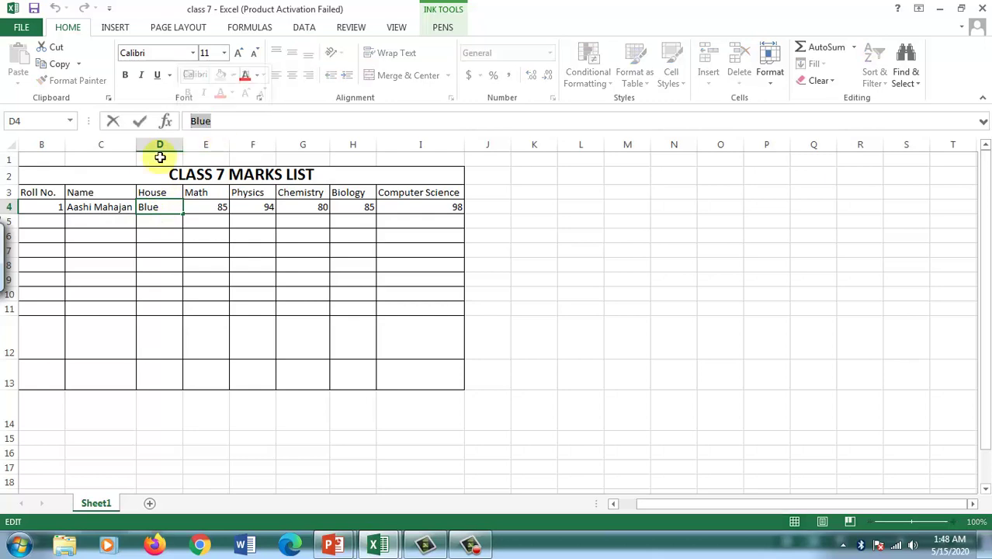
{"action": "type", "text": "RED"}
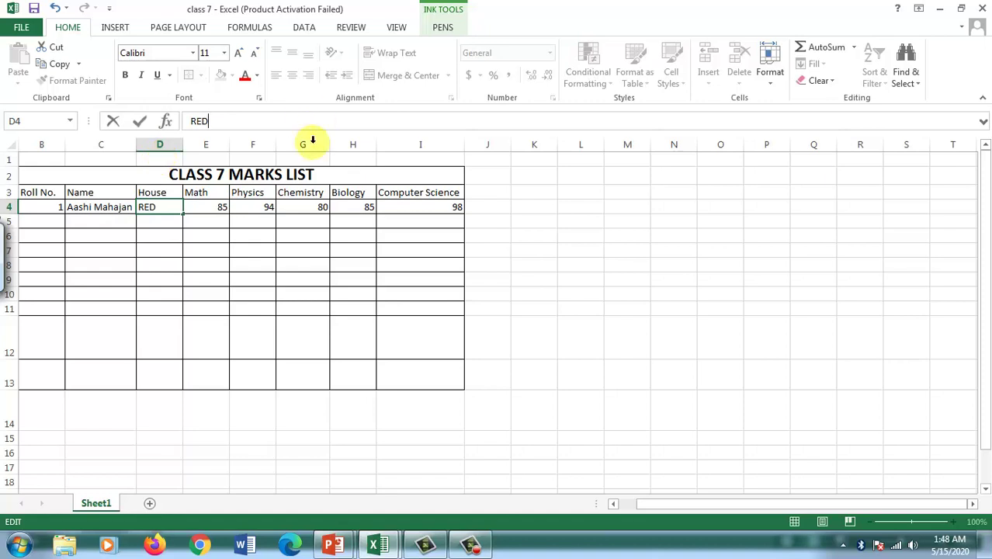
{"action": "left_click", "coordinate": [177, 240]}
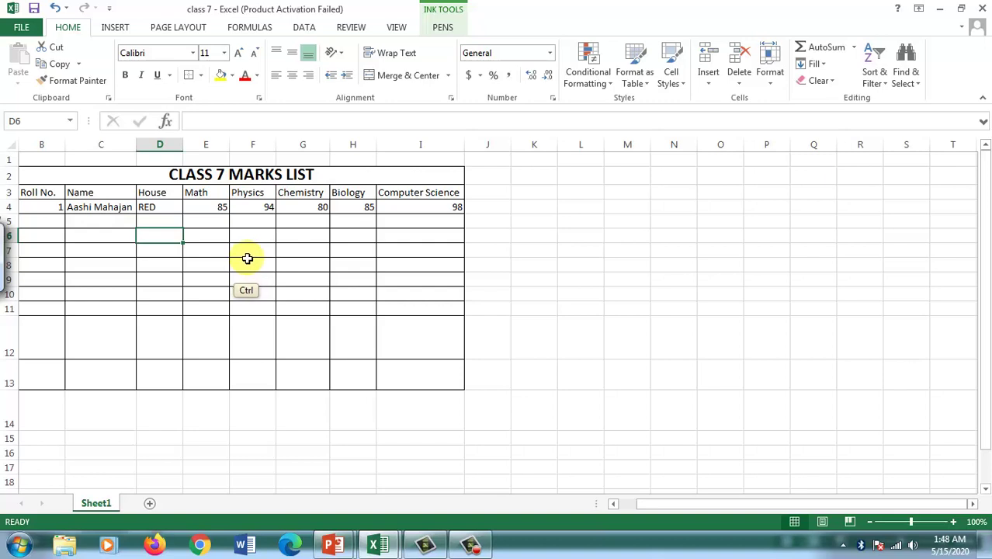
{"action": "key", "text": "ctrl+z"}
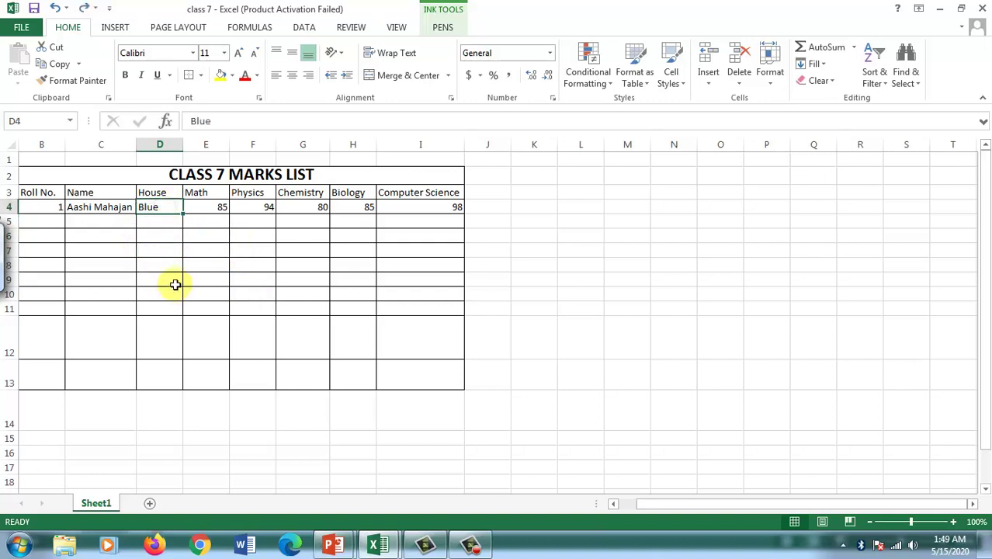
{"action": "type", "text": "RED"}
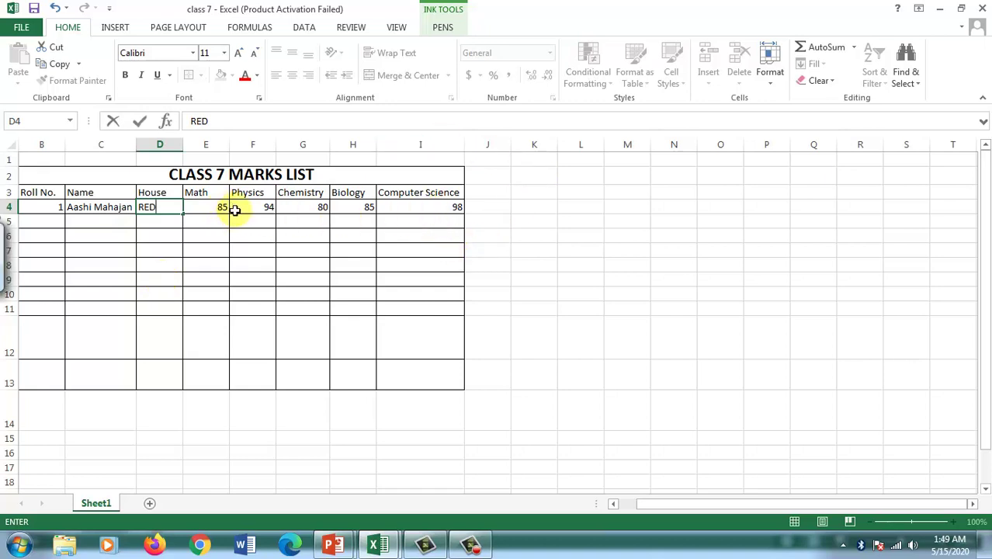
{"action": "left_click", "coordinate": [454, 208]}
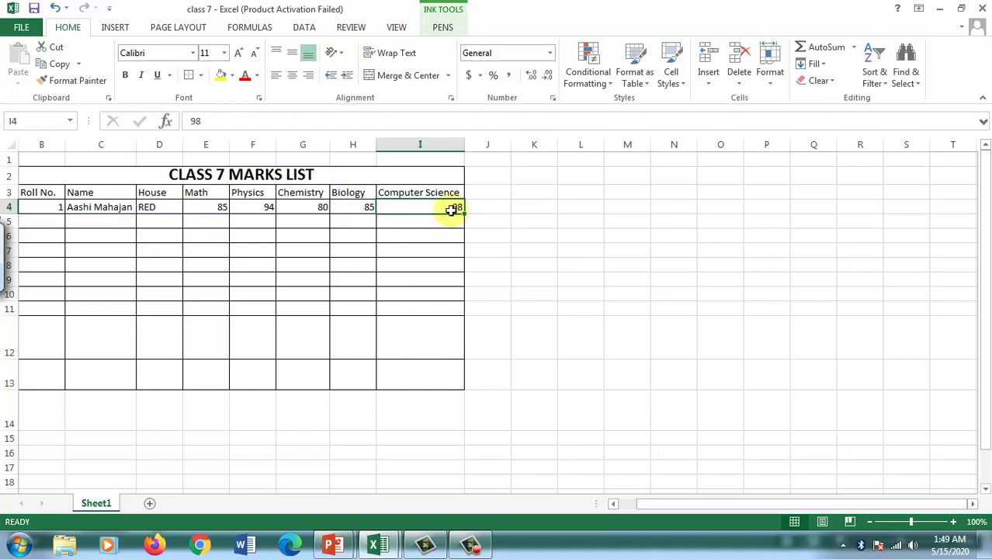
- Edit I4 so roll 1's Computer Science mark reads 198 instead of 98
{"action": "left_click", "coordinate": [194, 121]}
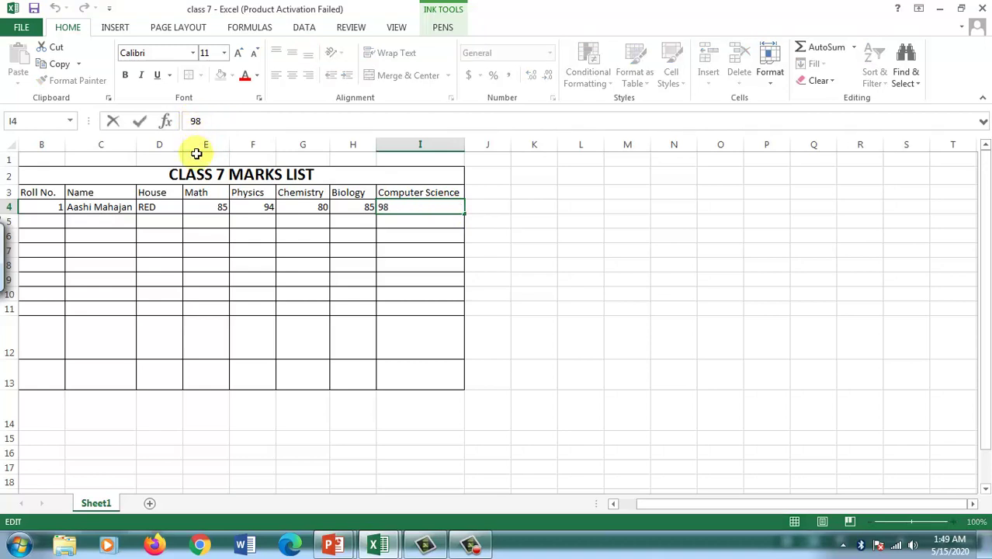
{"action": "type", "text": "1"}
{"action": "left_click", "coordinate": [416, 248]}
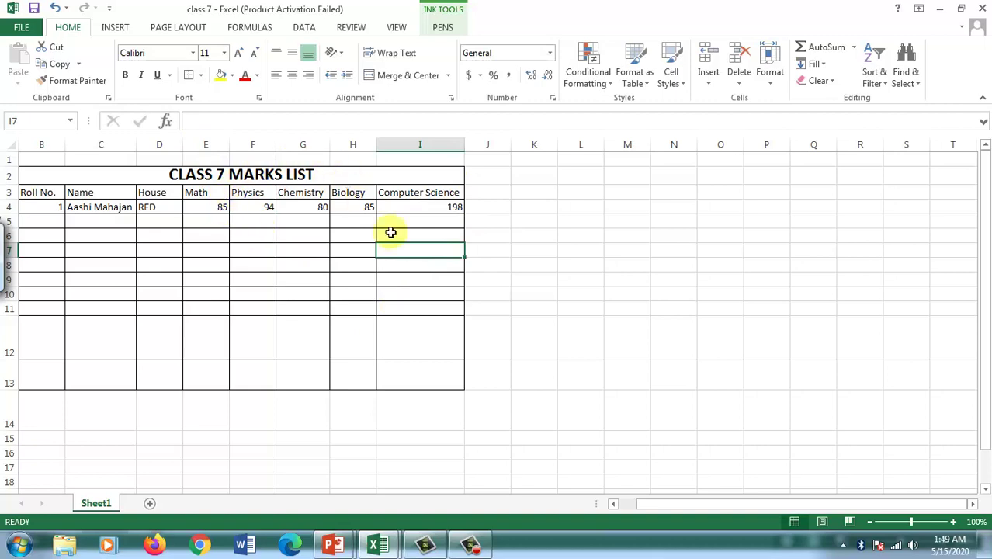
{"action": "left_click", "coordinate": [421, 206]}
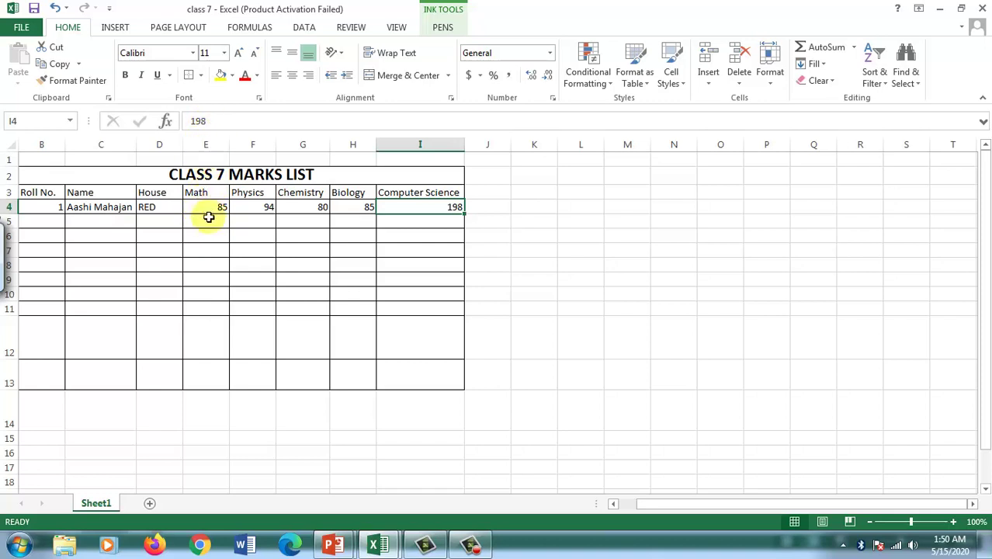
{"action": "left_click", "coordinate": [204, 145]}
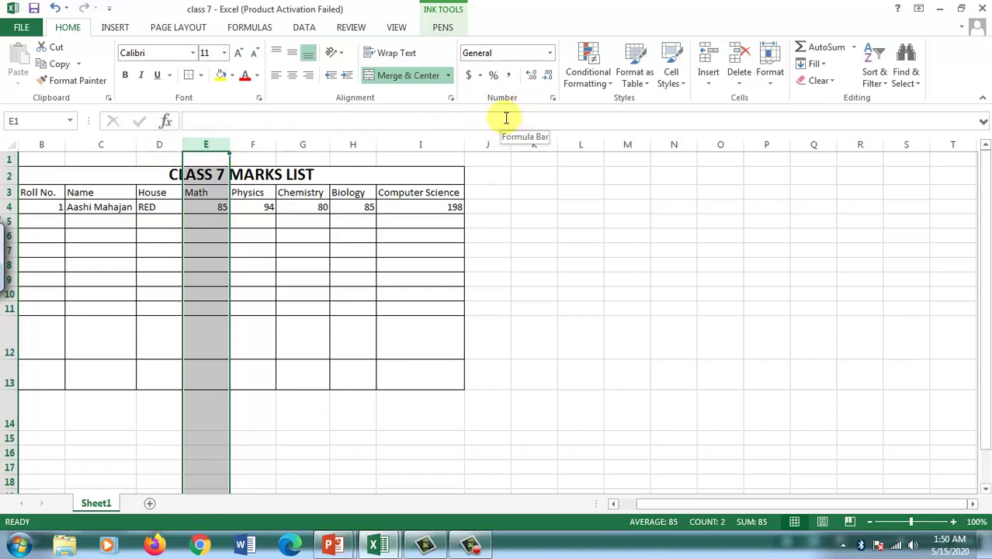
{"action": "left_click", "coordinate": [708, 85]}
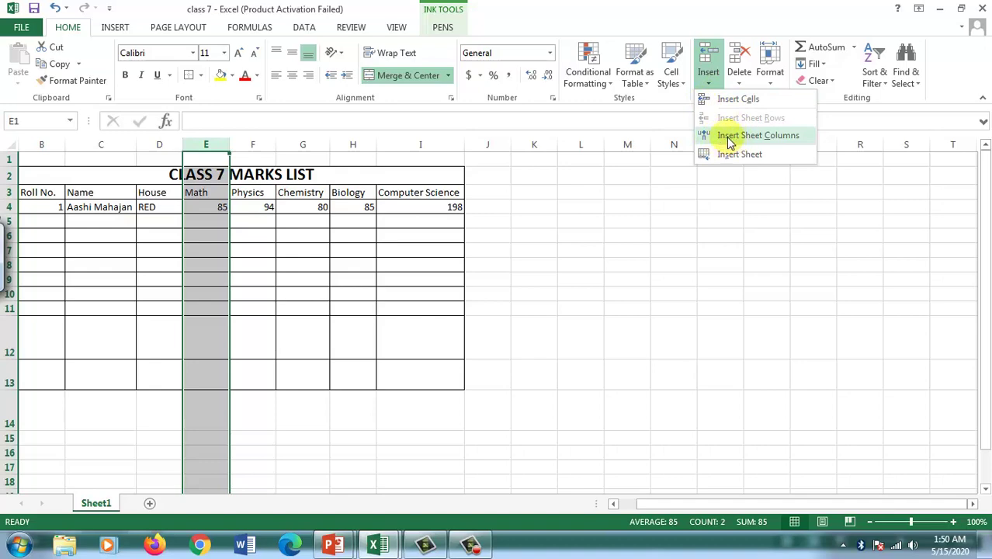
{"action": "left_click", "coordinate": [729, 137]}
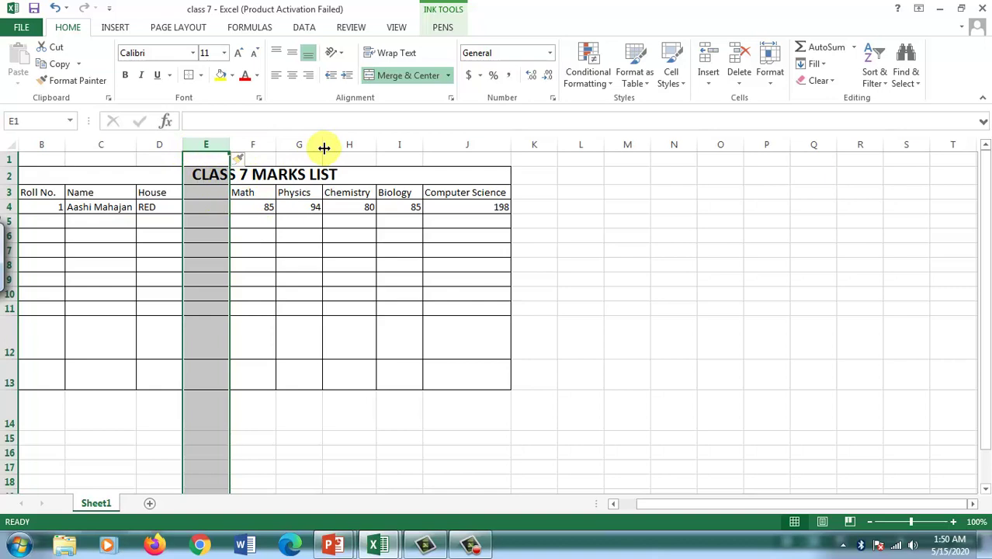
{"action": "left_click", "coordinate": [246, 143]}
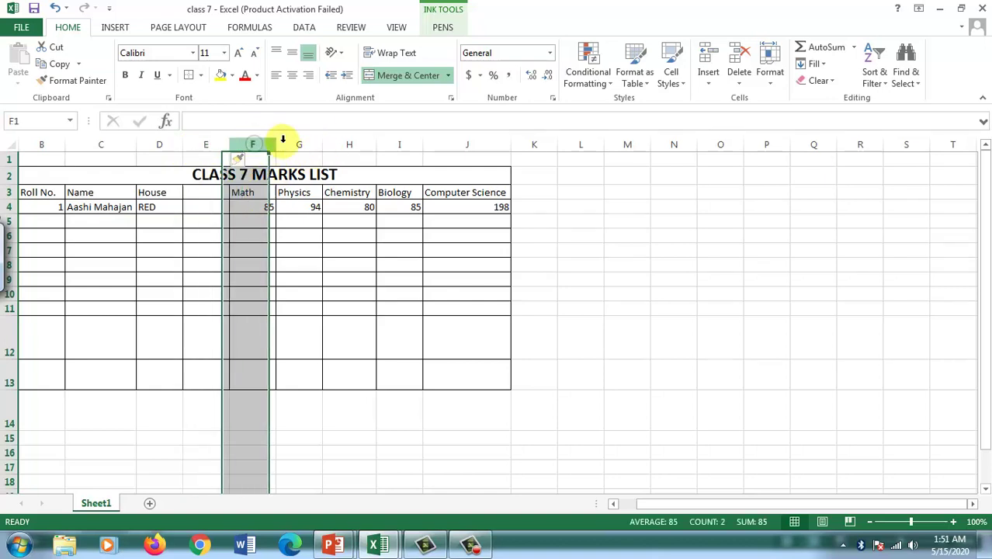
{"action": "left_click", "coordinate": [301, 144]}
{"action": "left_click", "coordinate": [352, 145]}
{"action": "left_click", "coordinate": [401, 144]}
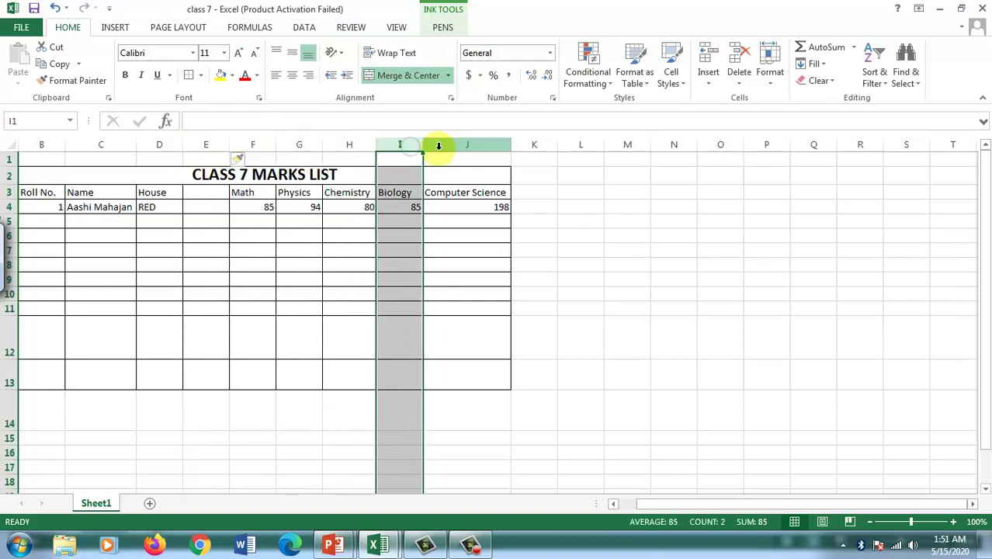
{"action": "left_click", "coordinate": [444, 145]}
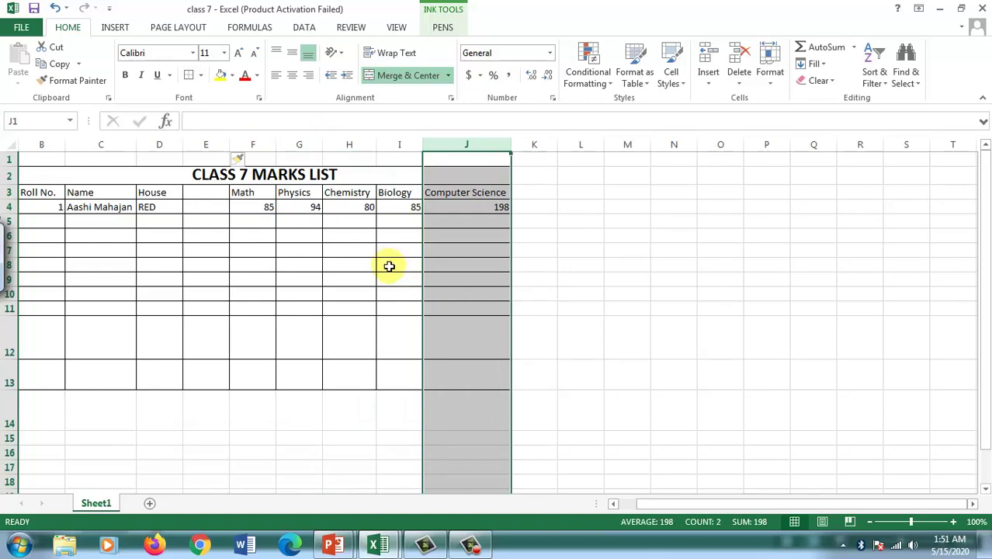
{"action": "left_click", "coordinate": [207, 194]}
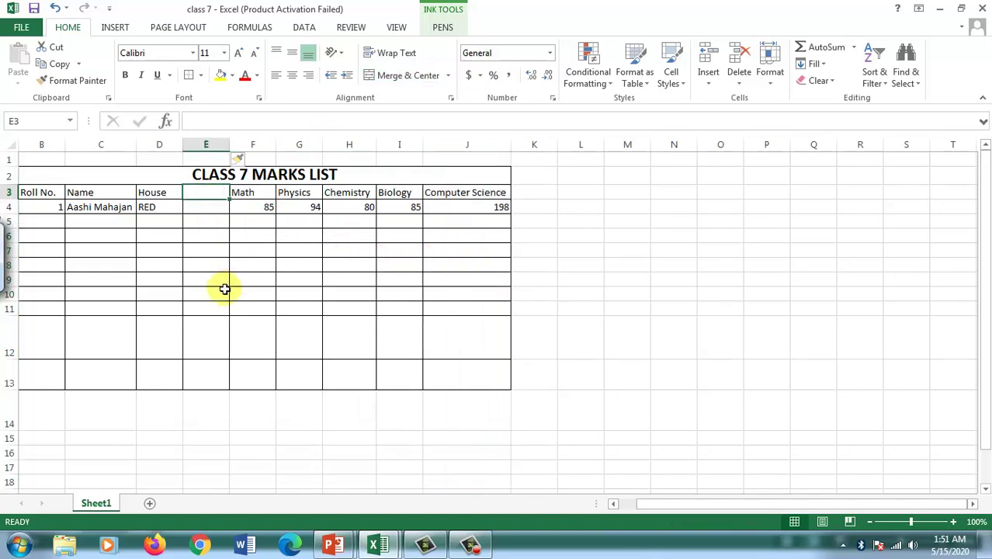
- Add the heading English in E3 with roll 1's English mark of 75 below it
{"action": "key", "text": "Caps_Lock"}
{"action": "type", "text": "E"}
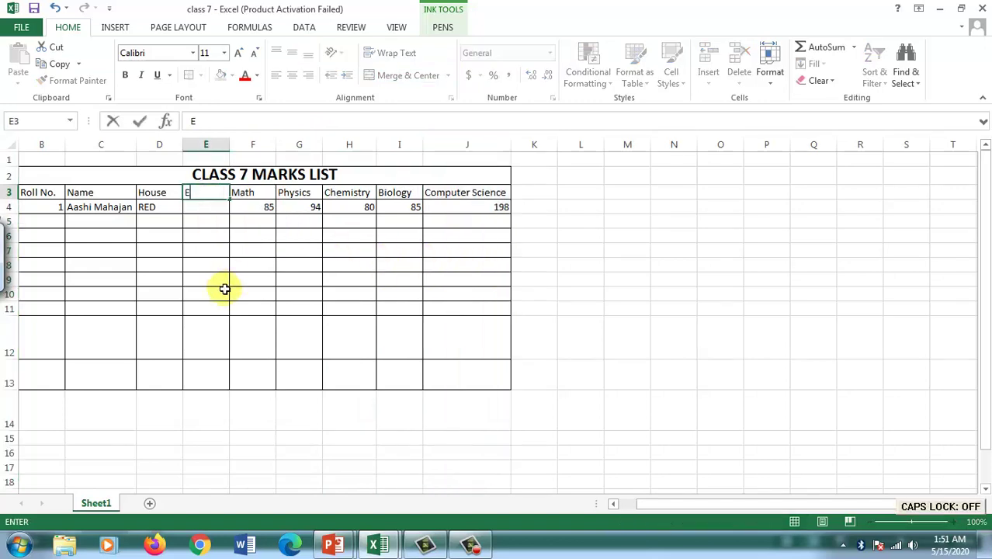
{"action": "type", "text": "nglish"}
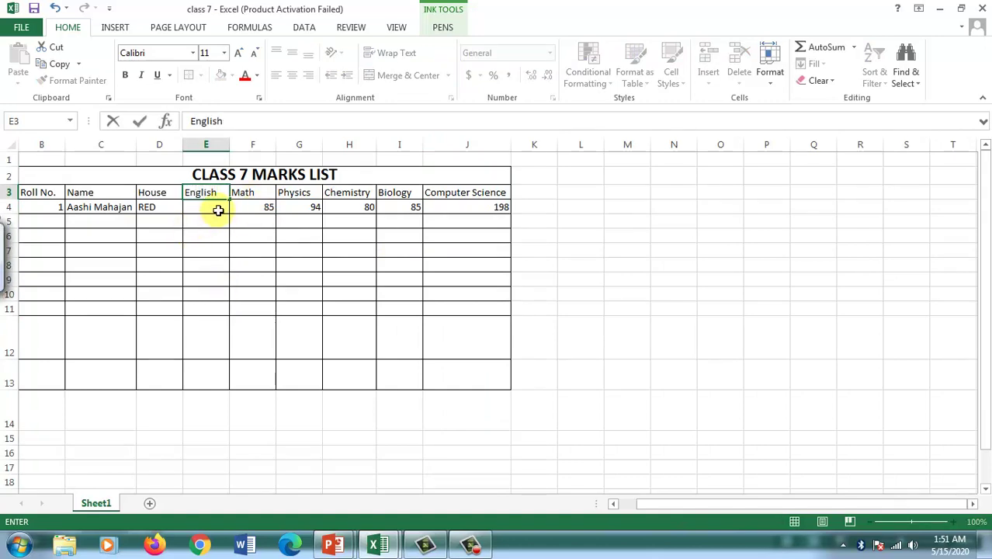
{"action": "key", "text": "Return"}
{"action": "type", "text": "75"}
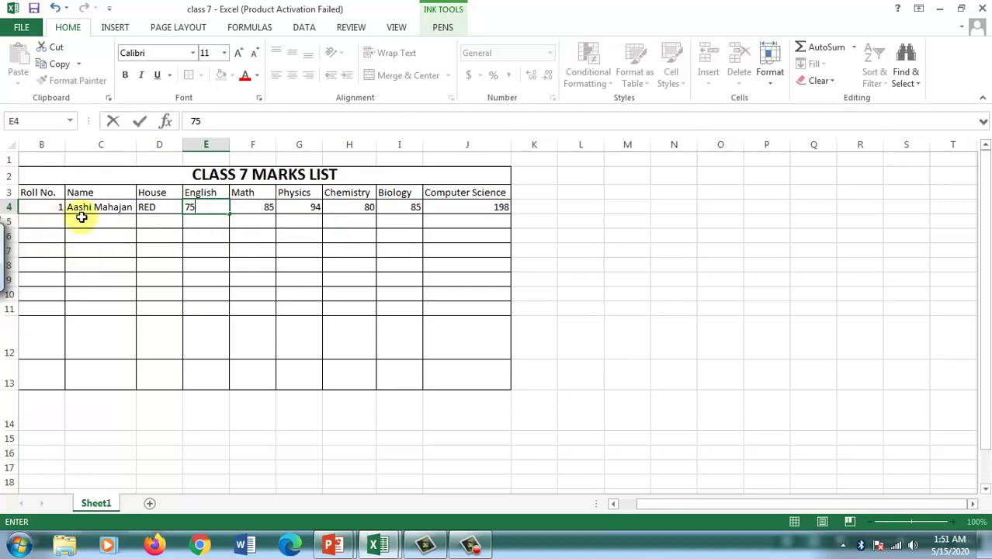
{"action": "left_click", "coordinate": [10, 207]}
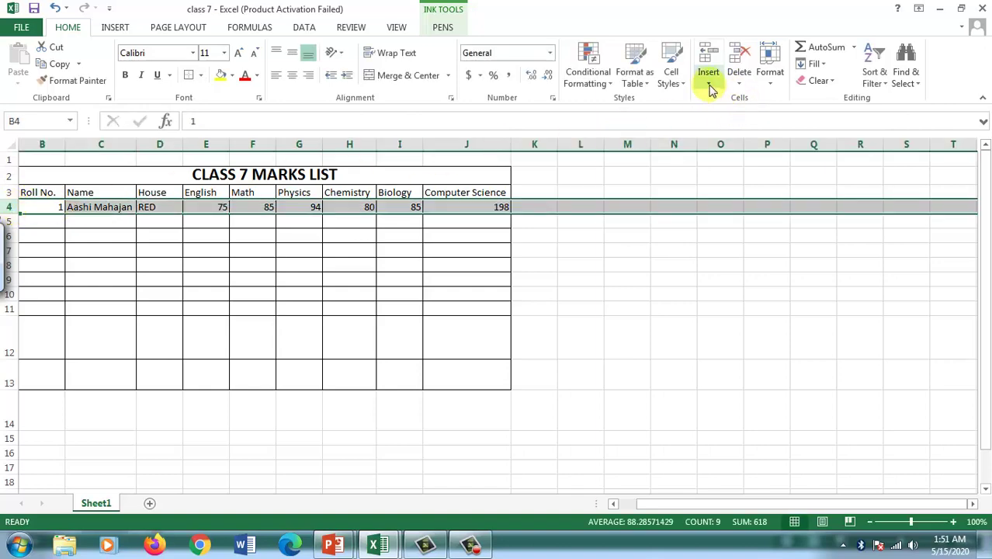
- Insert a sheet row at row 4, moving roll 1's record down to row 5
{"action": "left_click", "coordinate": [707, 86]}
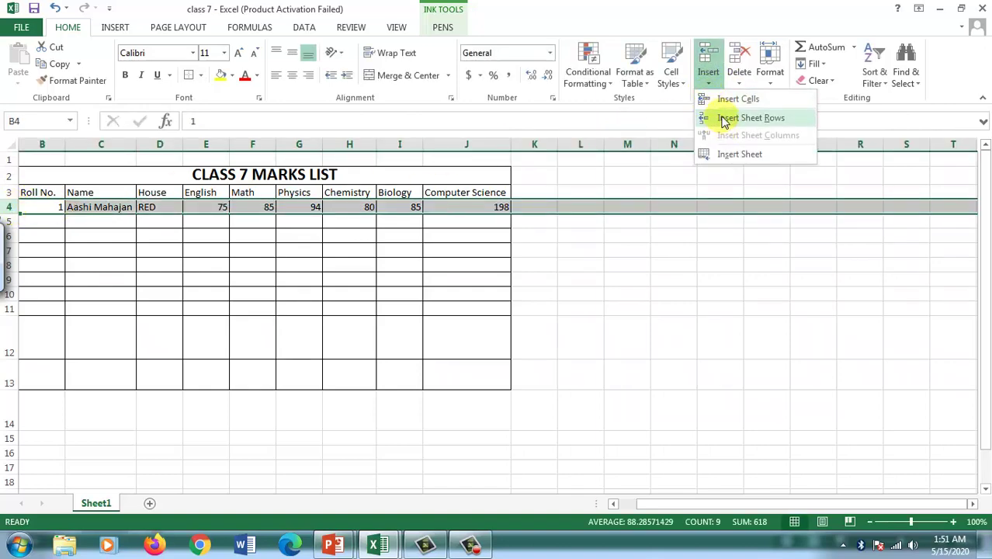
{"action": "left_click", "coordinate": [723, 121]}
{"action": "left_click", "coordinate": [432, 245]}
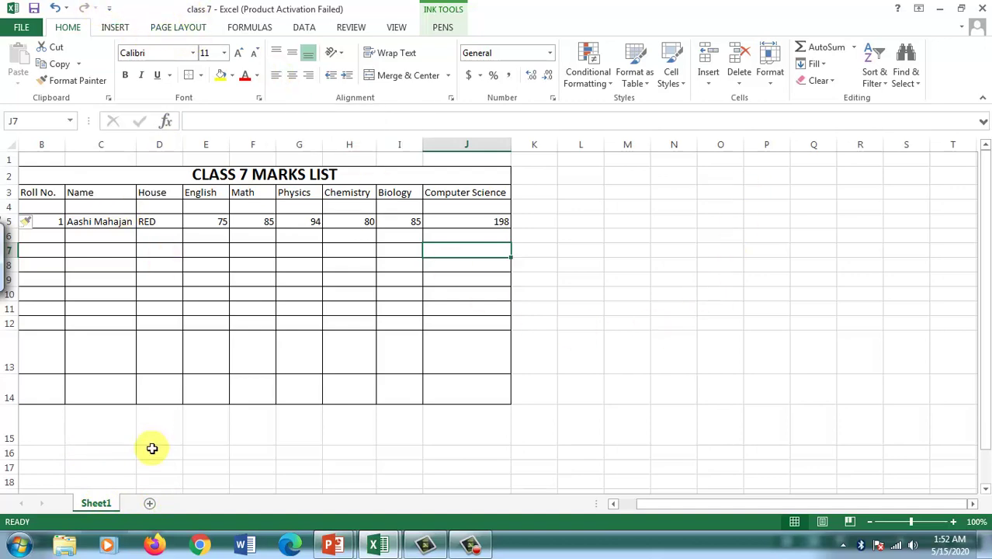
- Add worksheets Sheet2 and Sheet3, ending back on the Sheet1 marks list
{"action": "left_click", "coordinate": [150, 504]}
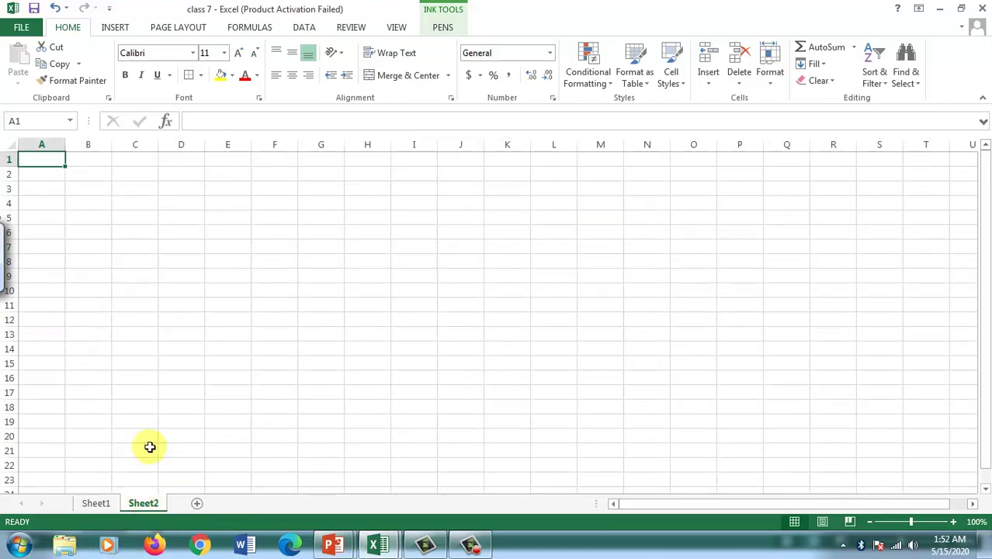
{"action": "left_click", "coordinate": [100, 503]}
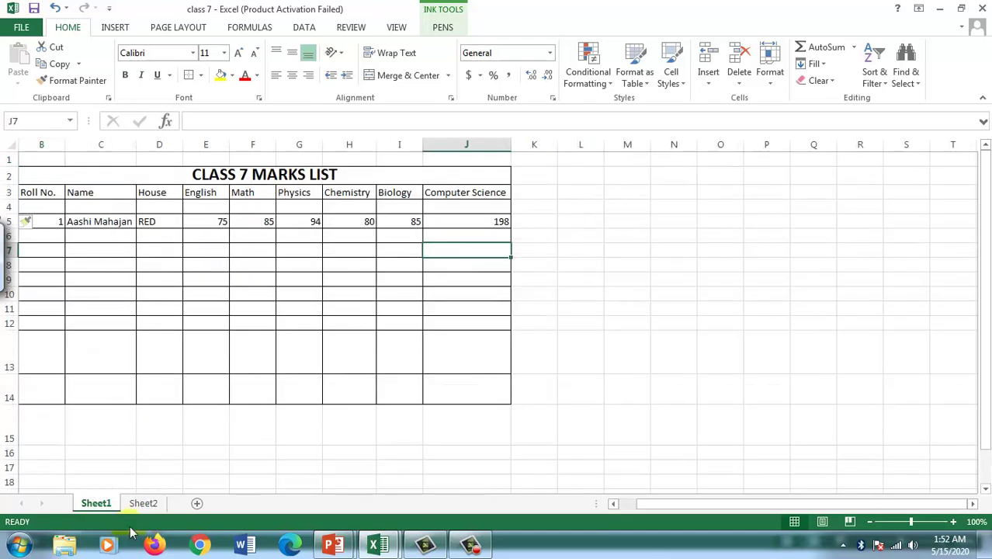
{"action": "left_click", "coordinate": [145, 505]}
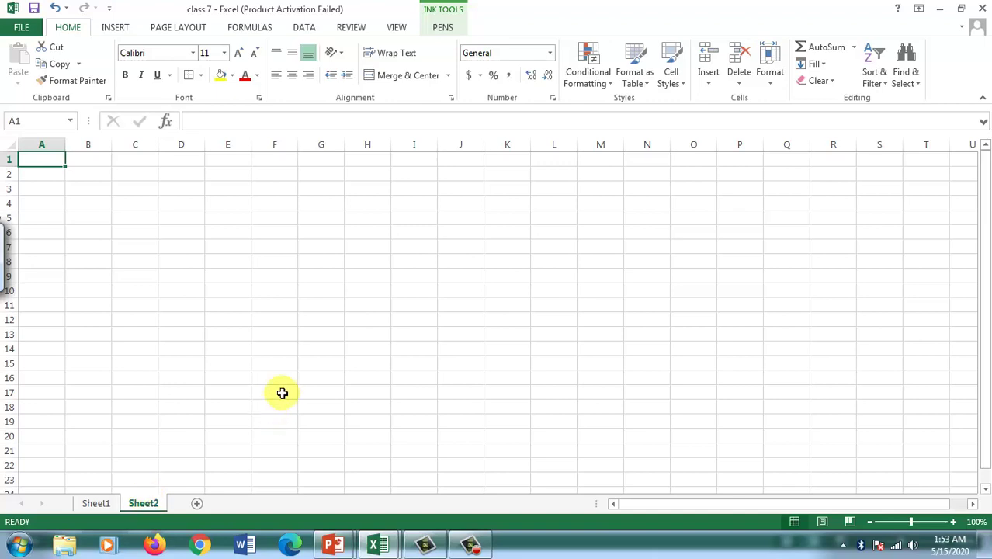
{"action": "left_click", "coordinate": [196, 503]}
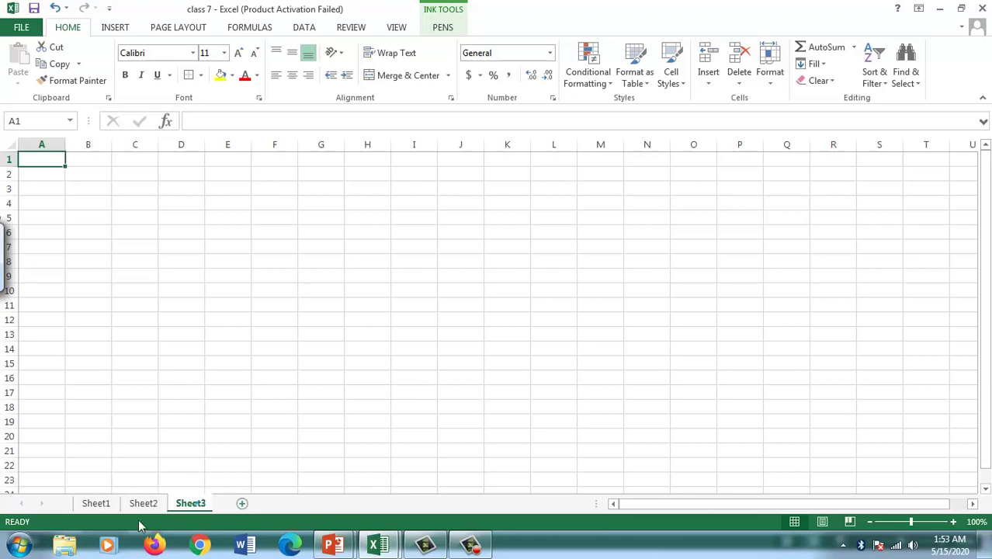
{"action": "left_click", "coordinate": [101, 503]}
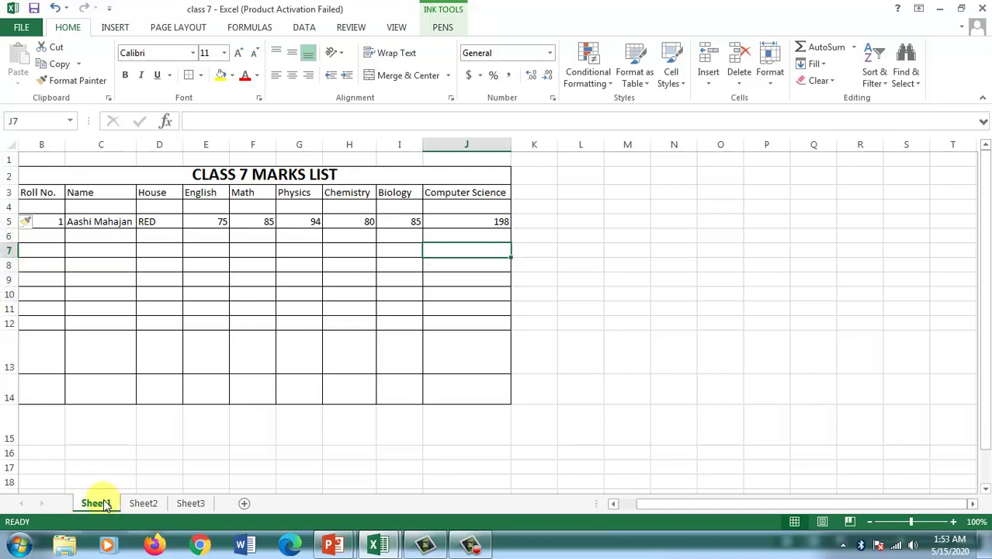
- Rename the Sheet1 worksheet to 'class 7'
{"action": "right_click", "coordinate": [105, 503]}
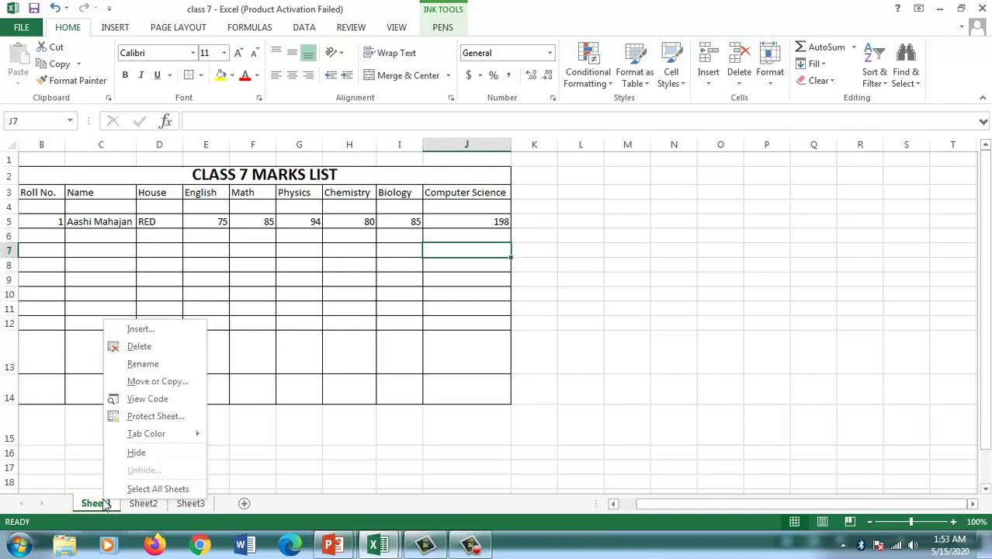
{"action": "left_click", "coordinate": [144, 364]}
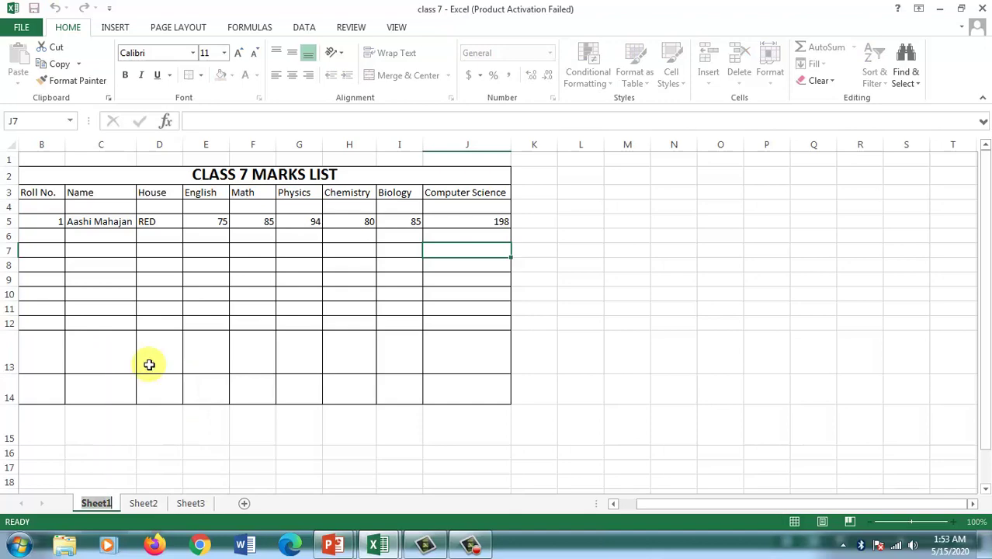
{"action": "type", "text": "class"}
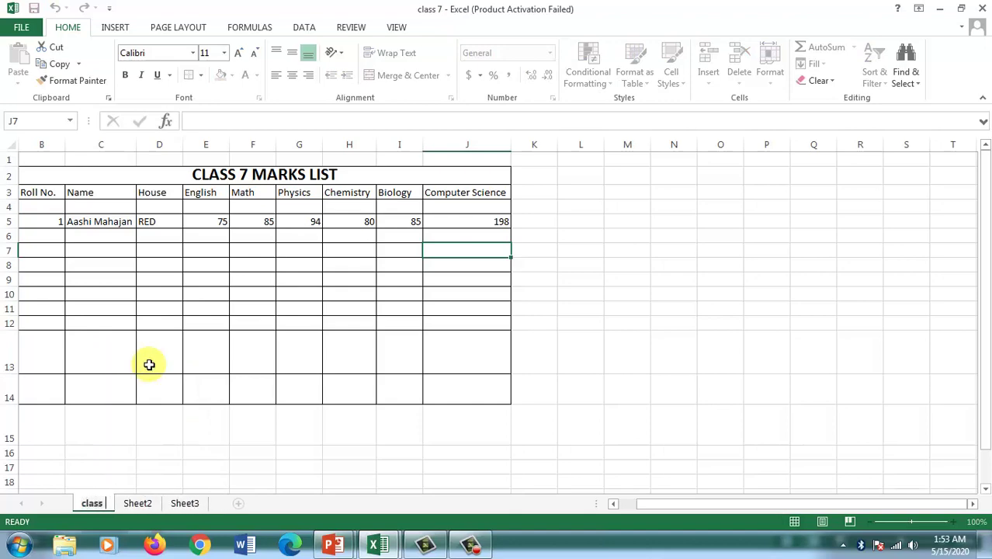
{"action": "type", "text": " 7"}
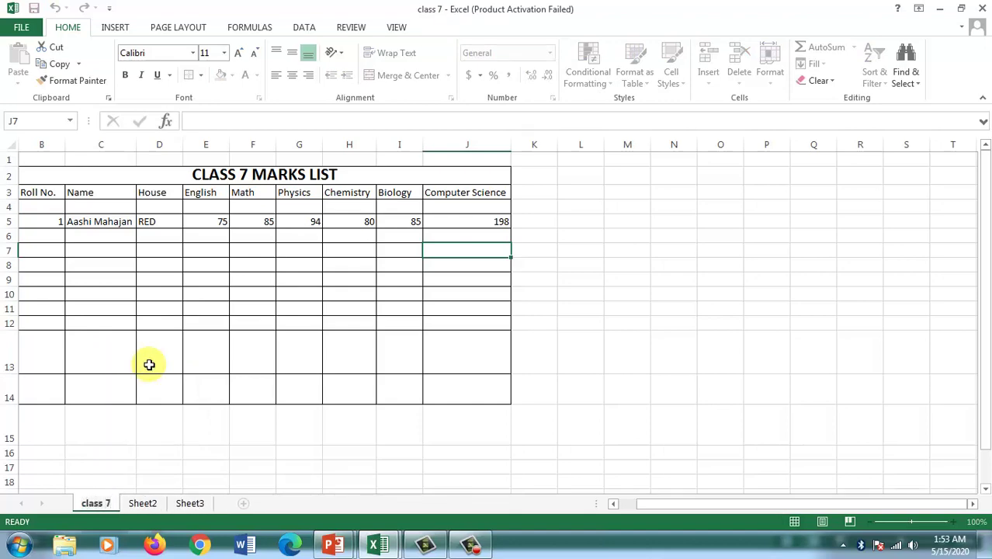
{"action": "key", "text": "Return"}
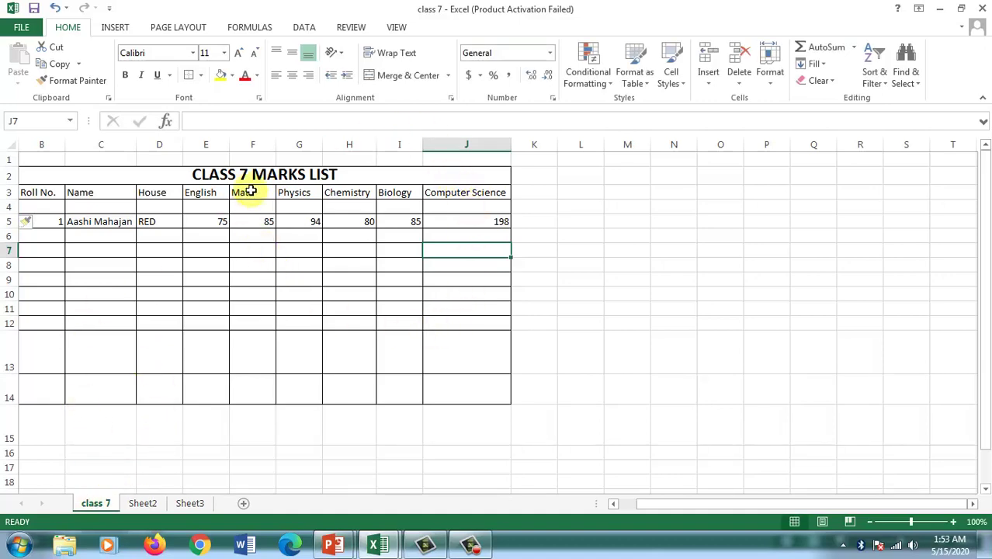
- Rename the Sheet2 worksheet to 'class 6'
{"action": "right_click", "coordinate": [142, 504]}
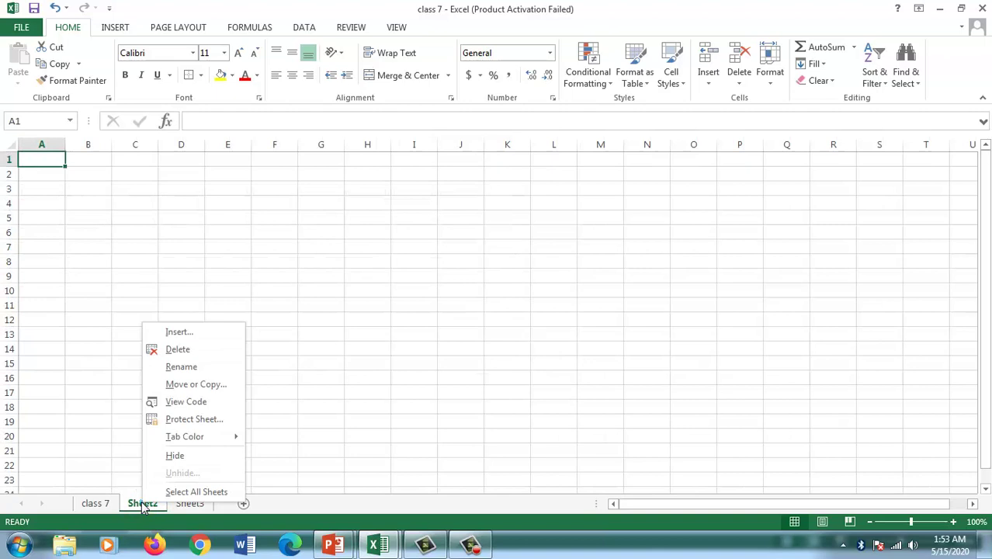
{"action": "left_click", "coordinate": [208, 363]}
{"action": "type", "text": "c"}
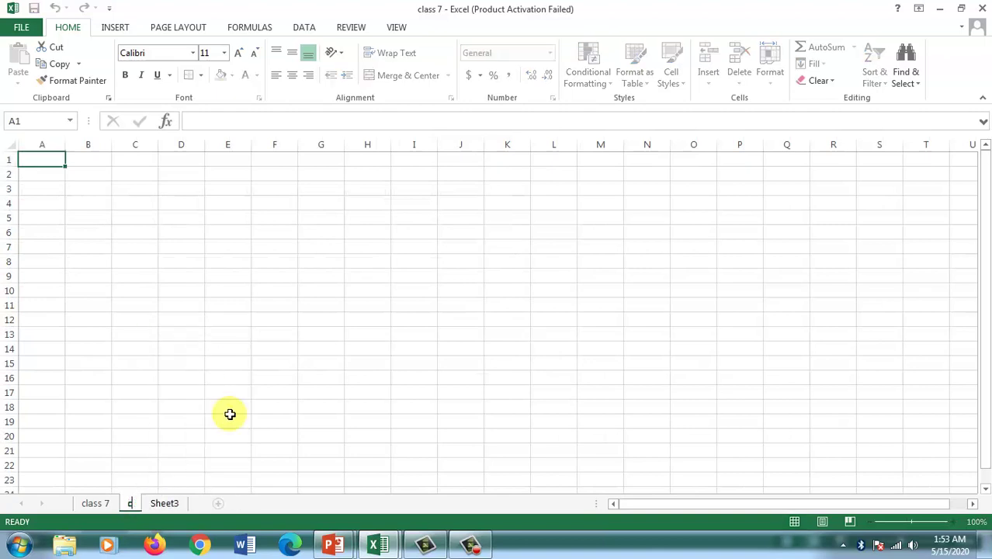
{"action": "type", "text": "lass 6"}
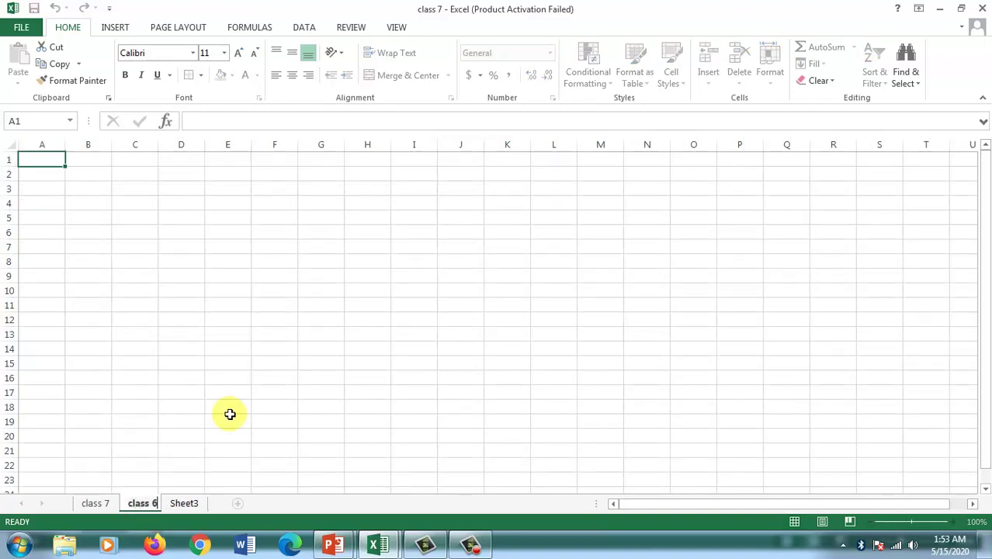
{"action": "key", "text": "Return"}
- Return to the class 7 sheet and begin entering 9 in cell J7
{"action": "left_click", "coordinate": [233, 435]}
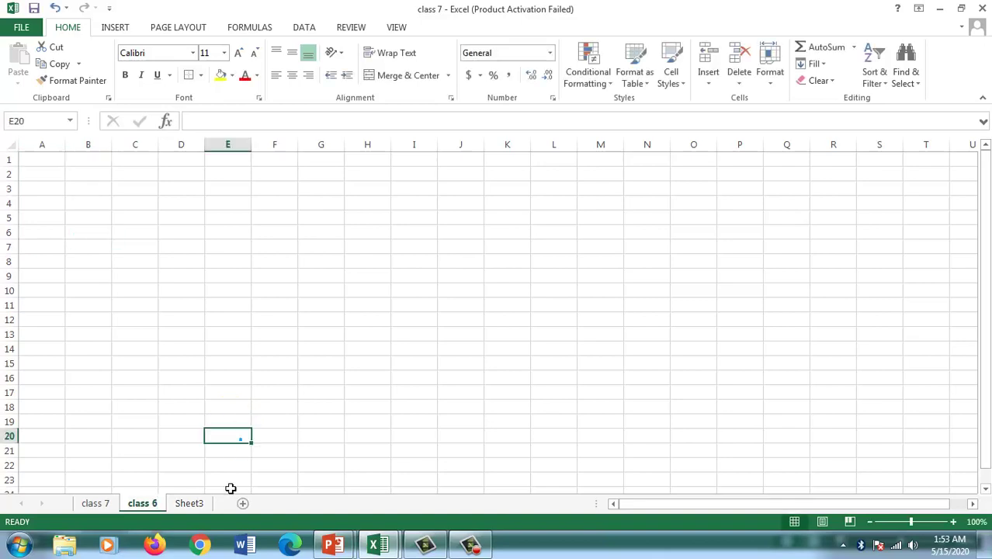
{"action": "left_click", "coordinate": [101, 503]}
{"action": "left_click", "coordinate": [109, 505]}
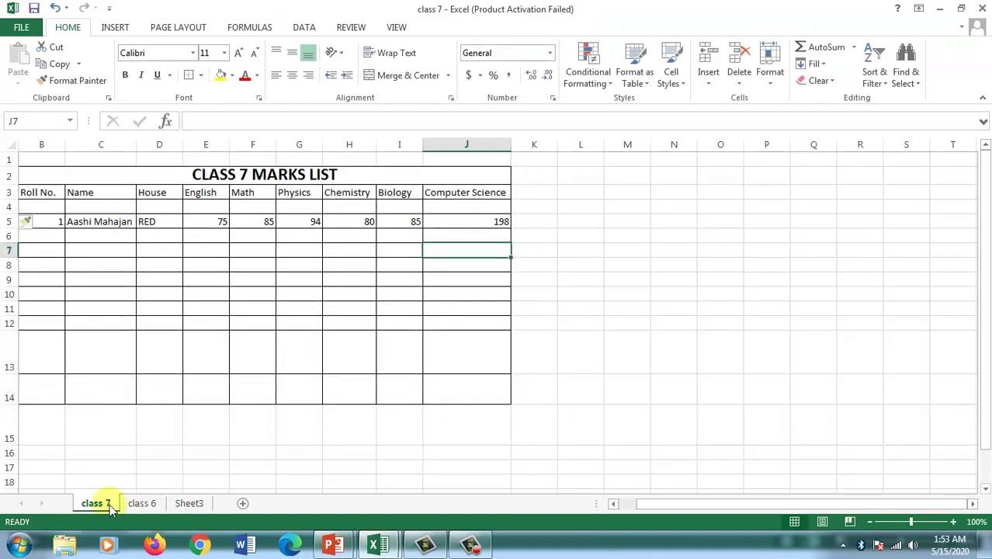
{"action": "type", "text": "9"}
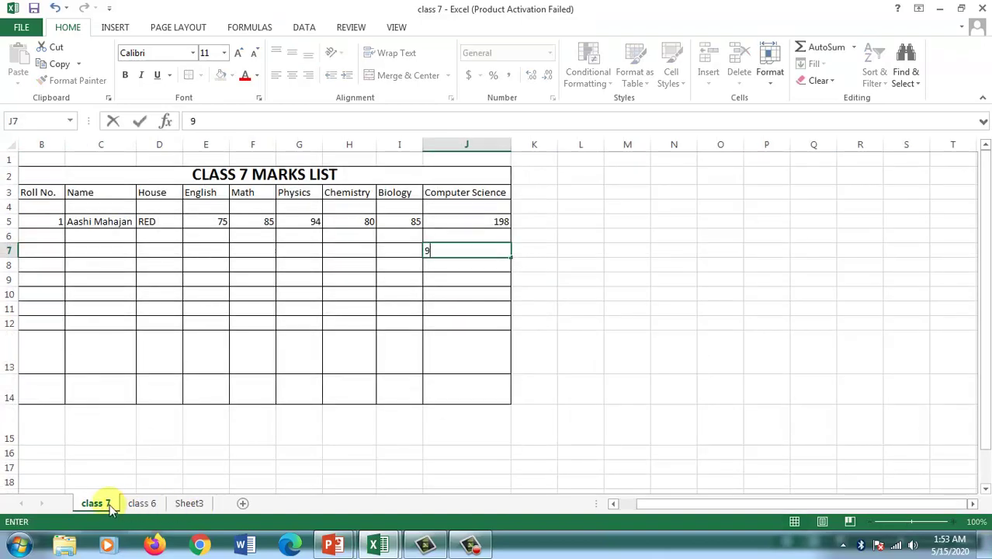